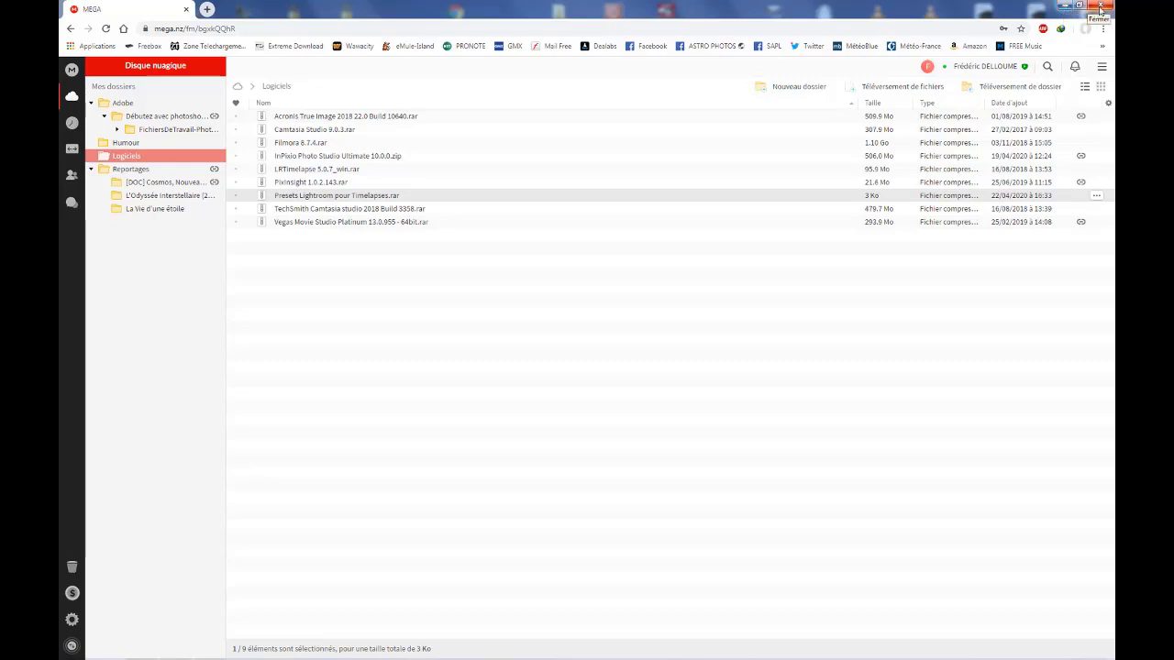
# - Inspect the template files in the desktop folder Presets Lightroom pour Timelapses
pyautogui.click(1065, 7)
pyautogui.click(570, 168)
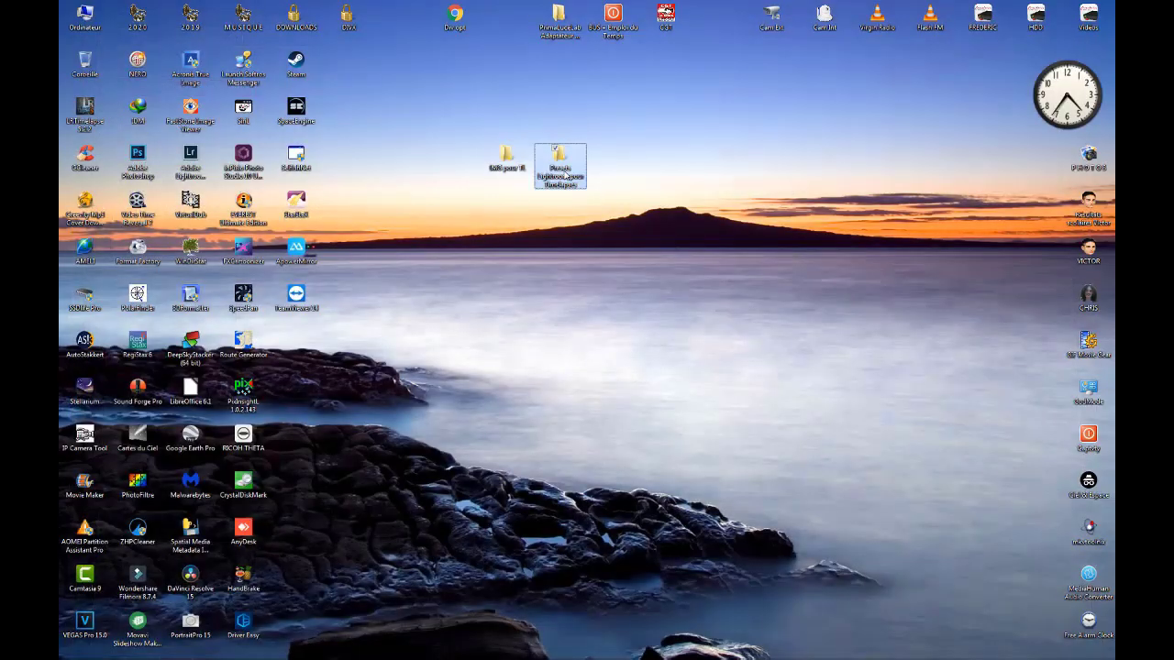
pyautogui.doubleClick(562, 174)
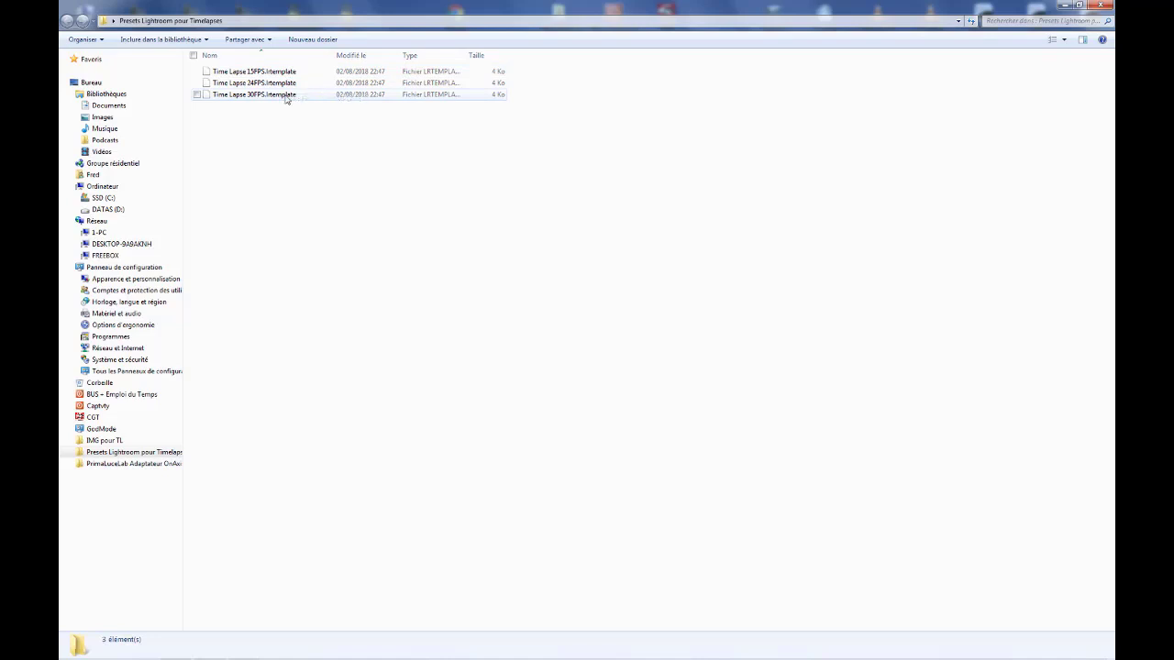
pyautogui.click(1100, 5)
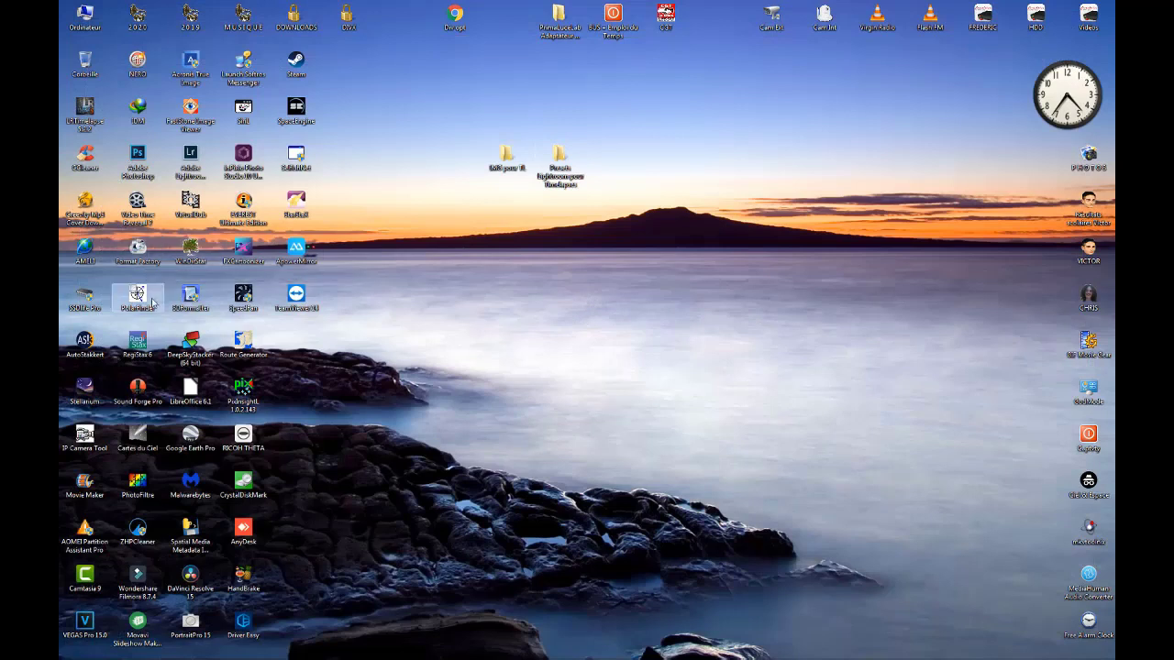
# - Switch to Lightroom Classic and show its Slideshow module
pyautogui.click(196, 163)
pyautogui.doubleClick(196, 164)
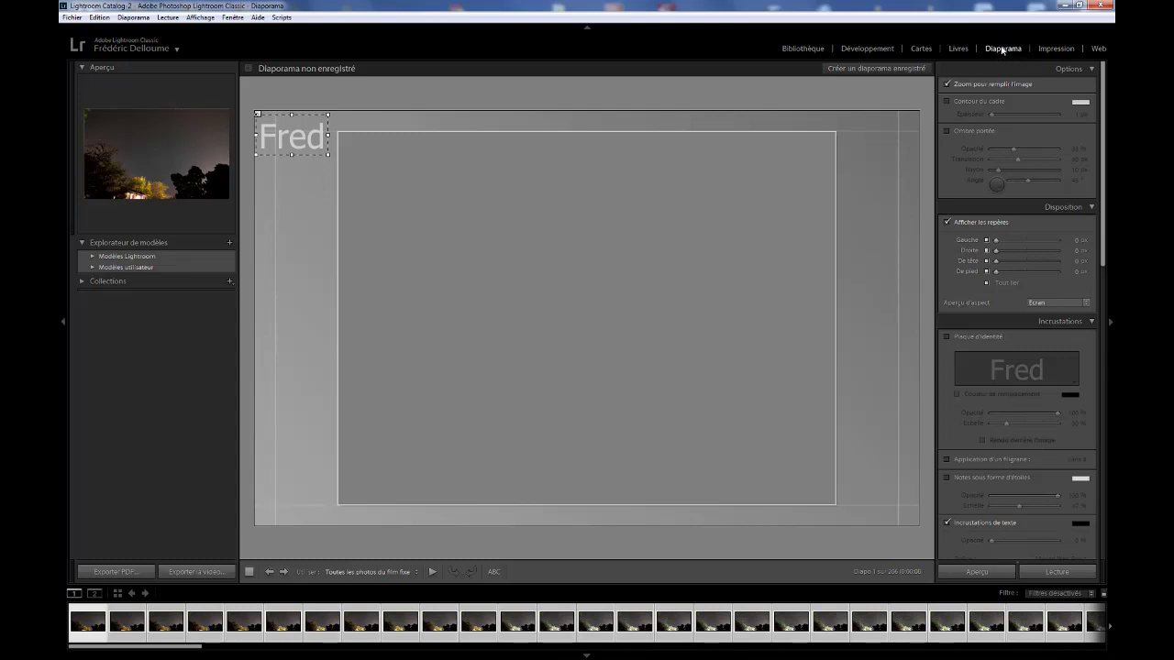
# - Try to import the Time Lapse 15FPS, 24FPS and 30FPS templates from the Presets Lightroom pour Timelapses folder into the user slideshow templates
pyautogui.rightClick(165, 270)
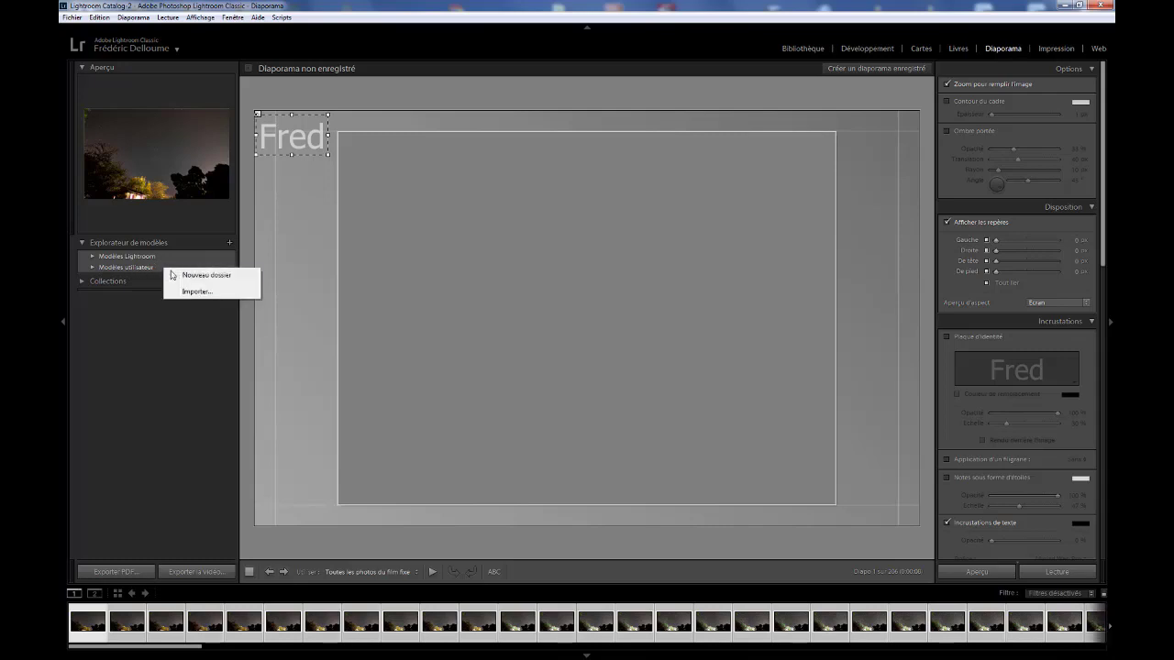
pyautogui.click(197, 292)
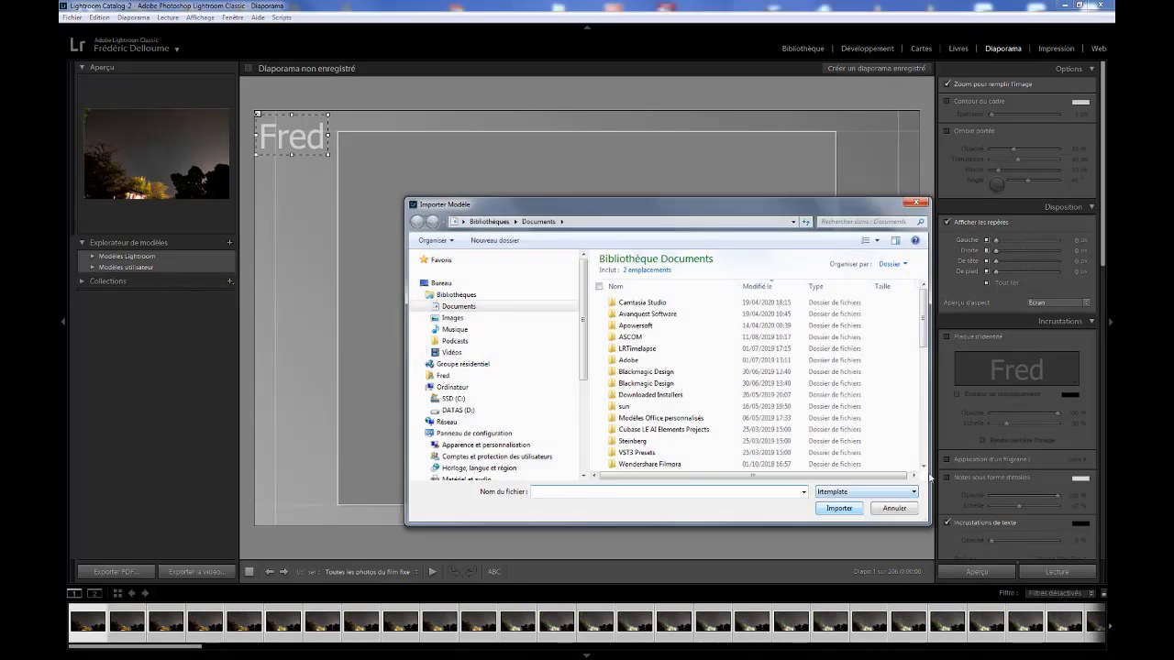
pyautogui.click(489, 285)
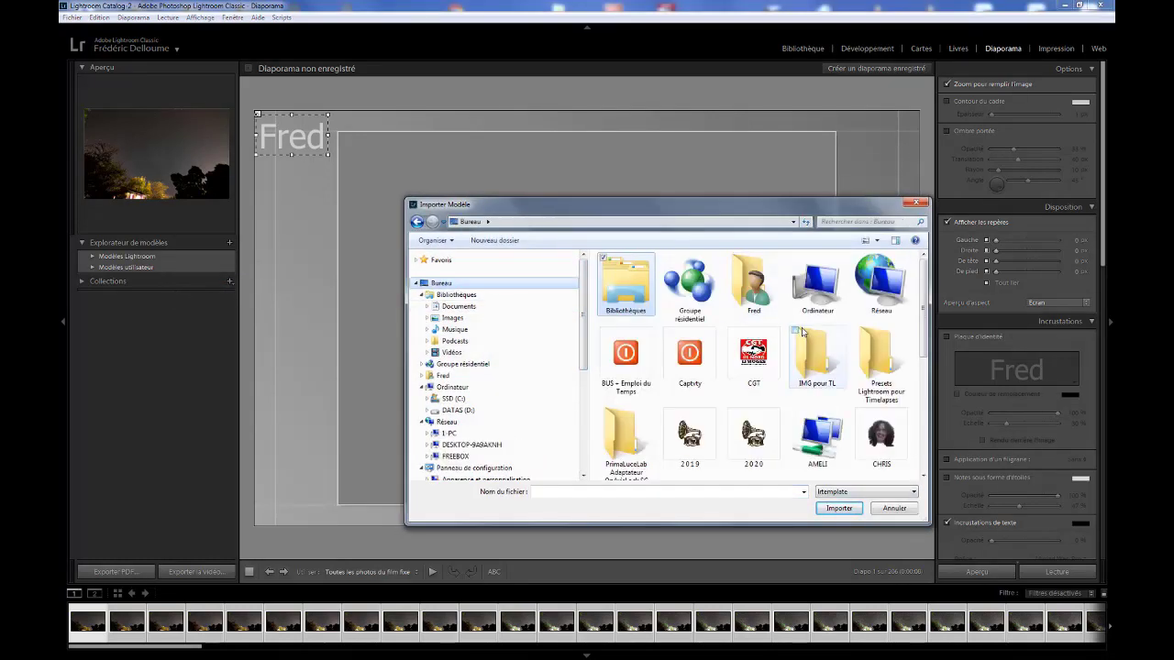
pyautogui.doubleClick(876, 367)
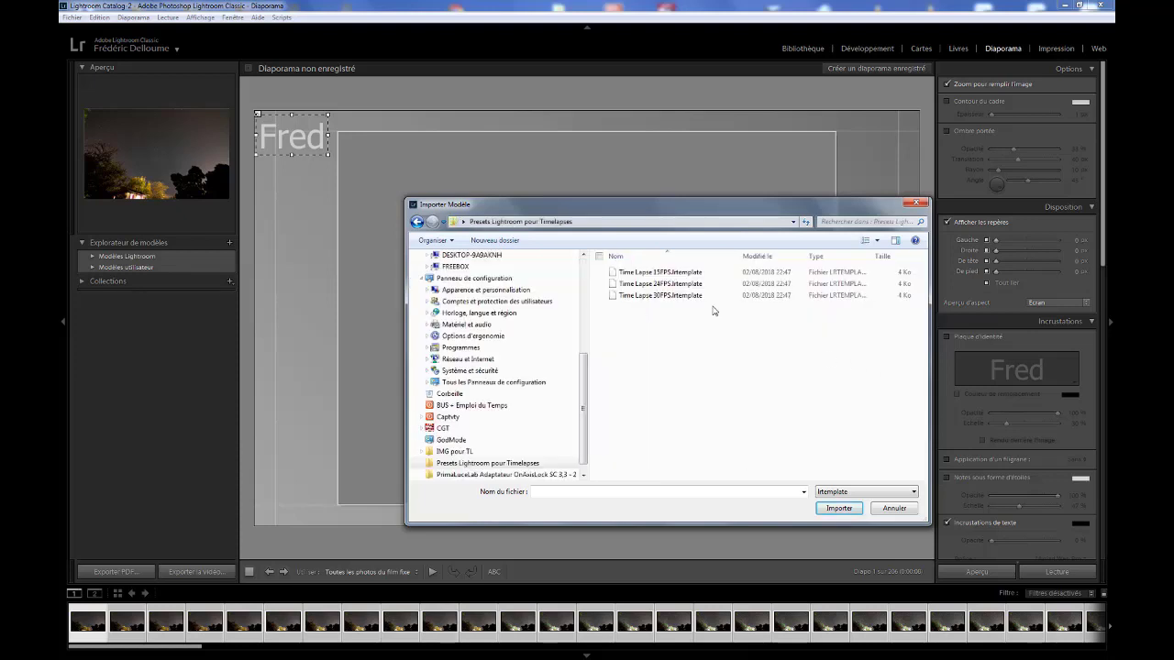
pyautogui.click(647, 272)
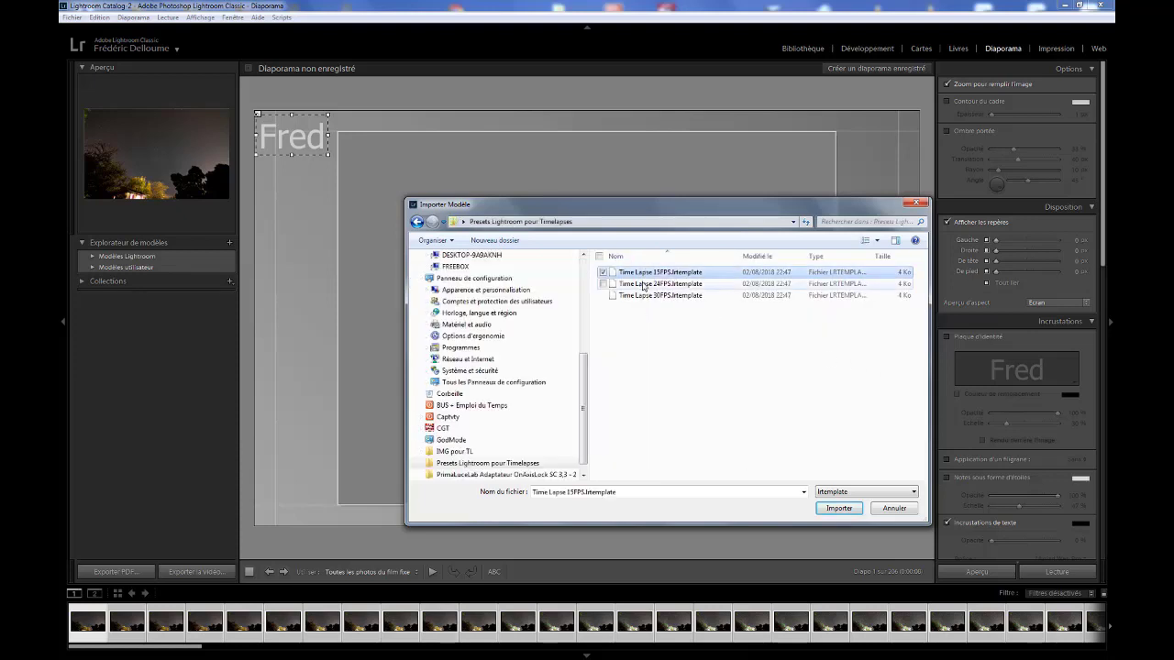
pyautogui.keyDown('shift'); pyautogui.click(647, 295); pyautogui.keyUp('shift')
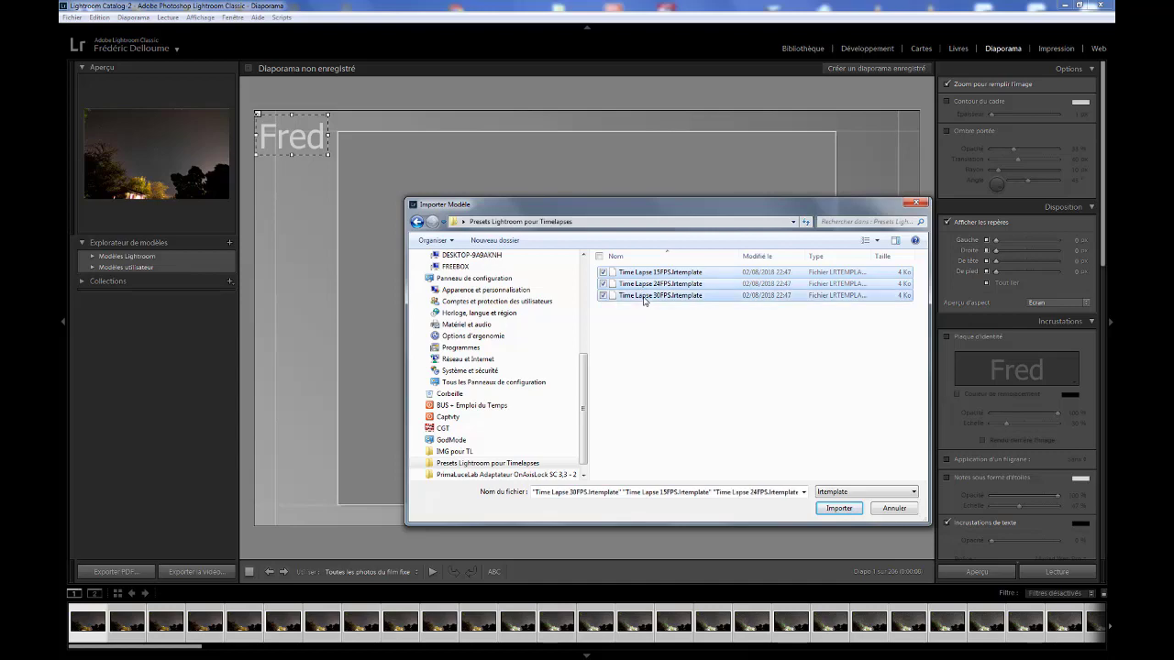
pyautogui.click(892, 508)
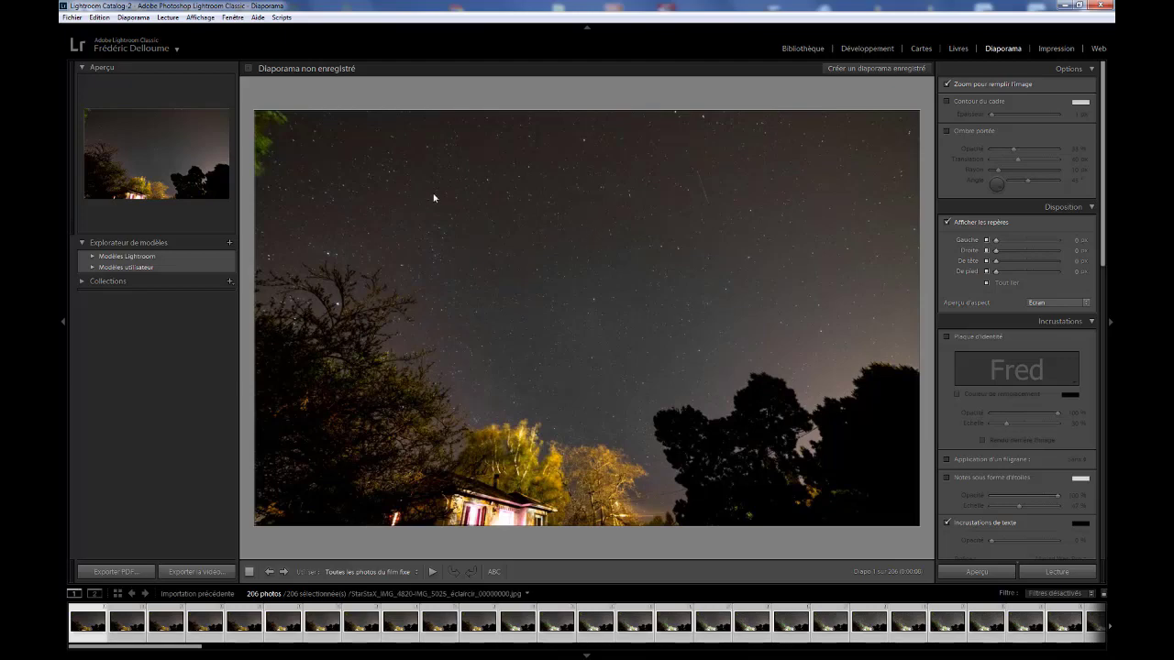
# - Import the photos from the desktop folder IMG pour TL into the catalog
pyautogui.click(71, 17)
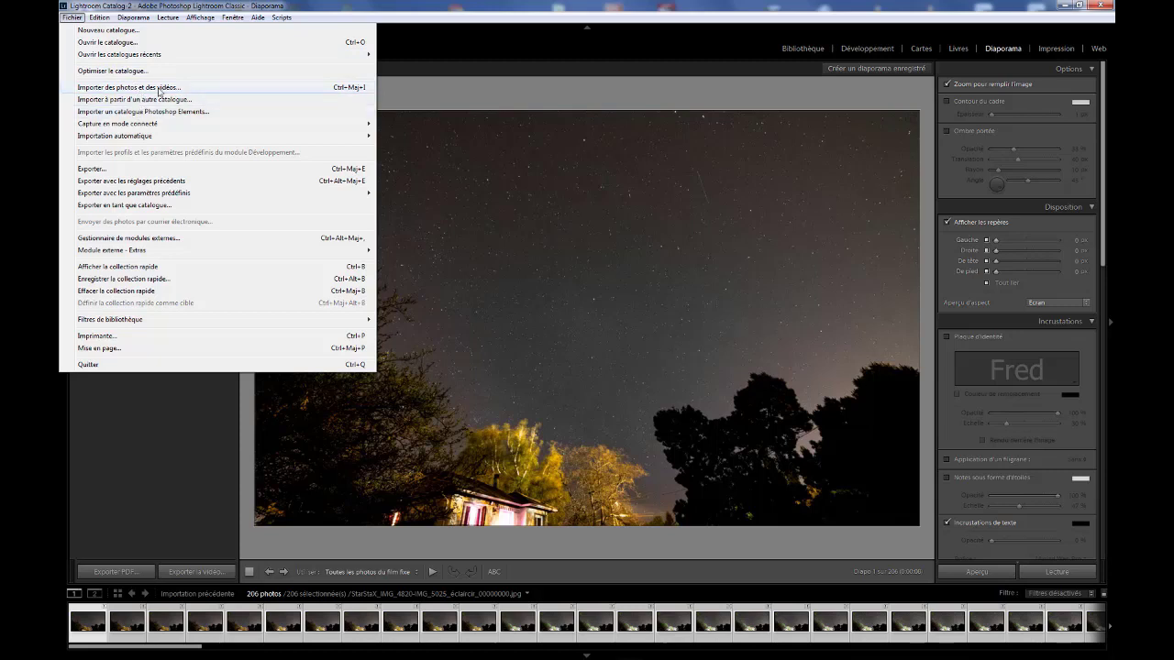
pyautogui.click(138, 87)
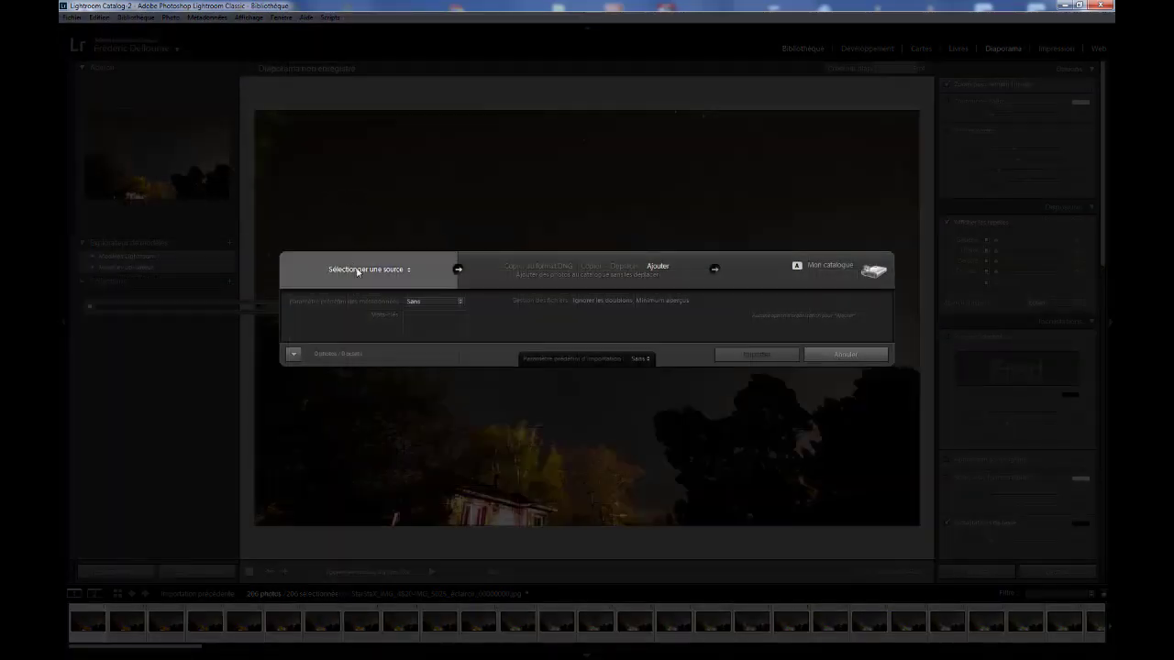
pyautogui.click(358, 272)
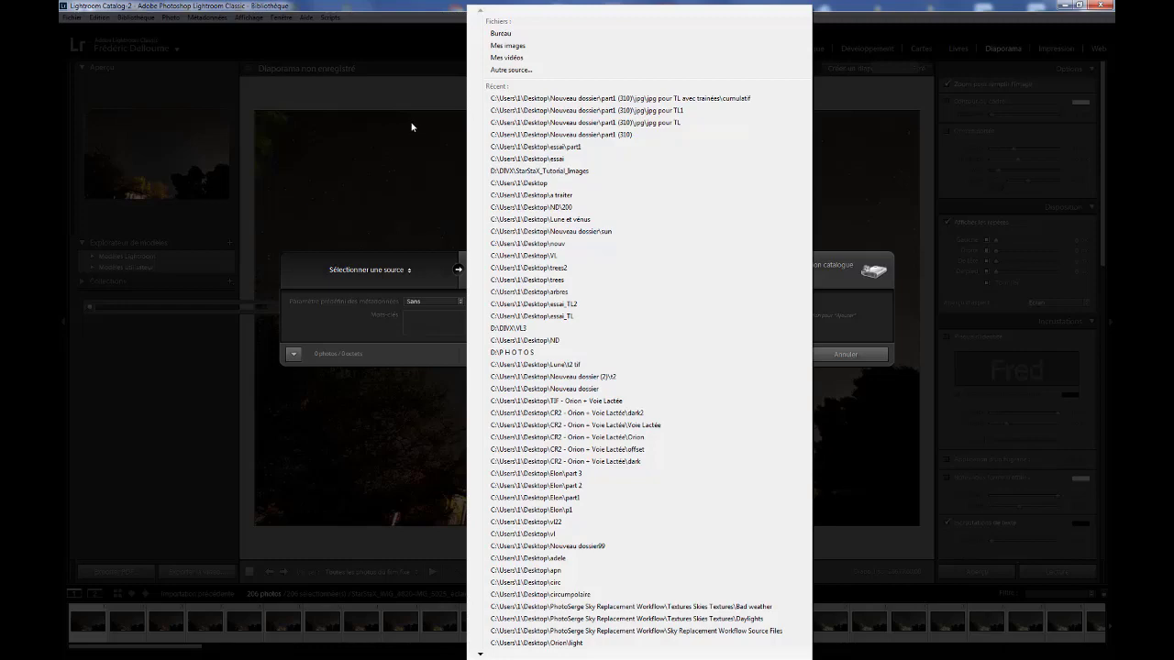
pyautogui.click(501, 71)
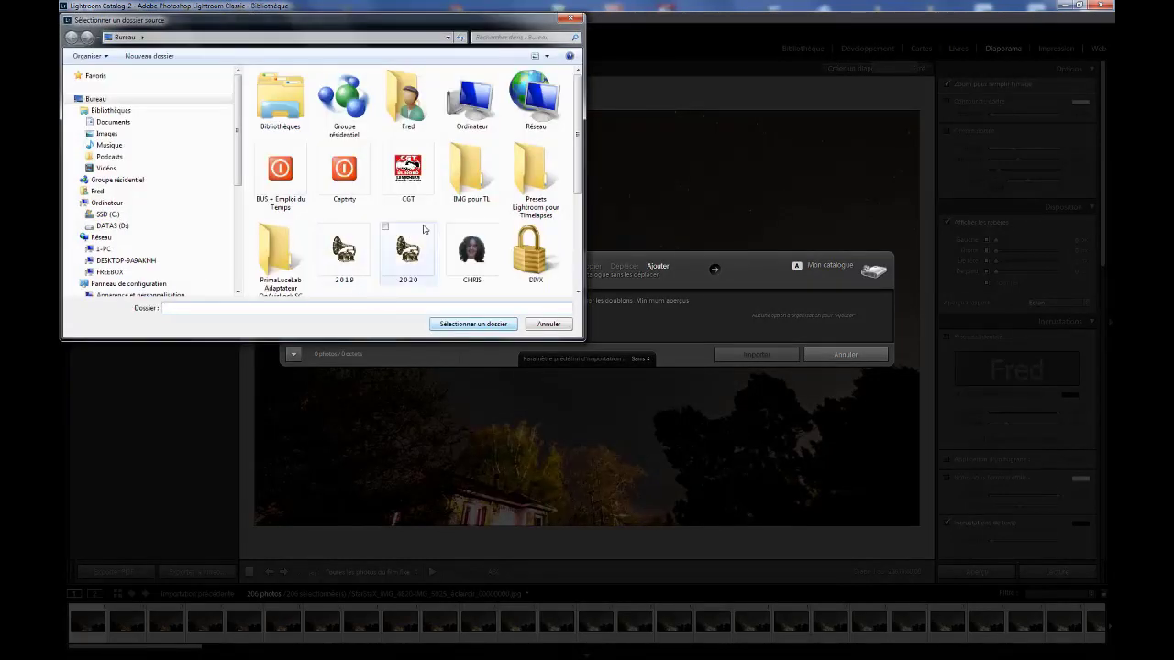
pyautogui.click(466, 176)
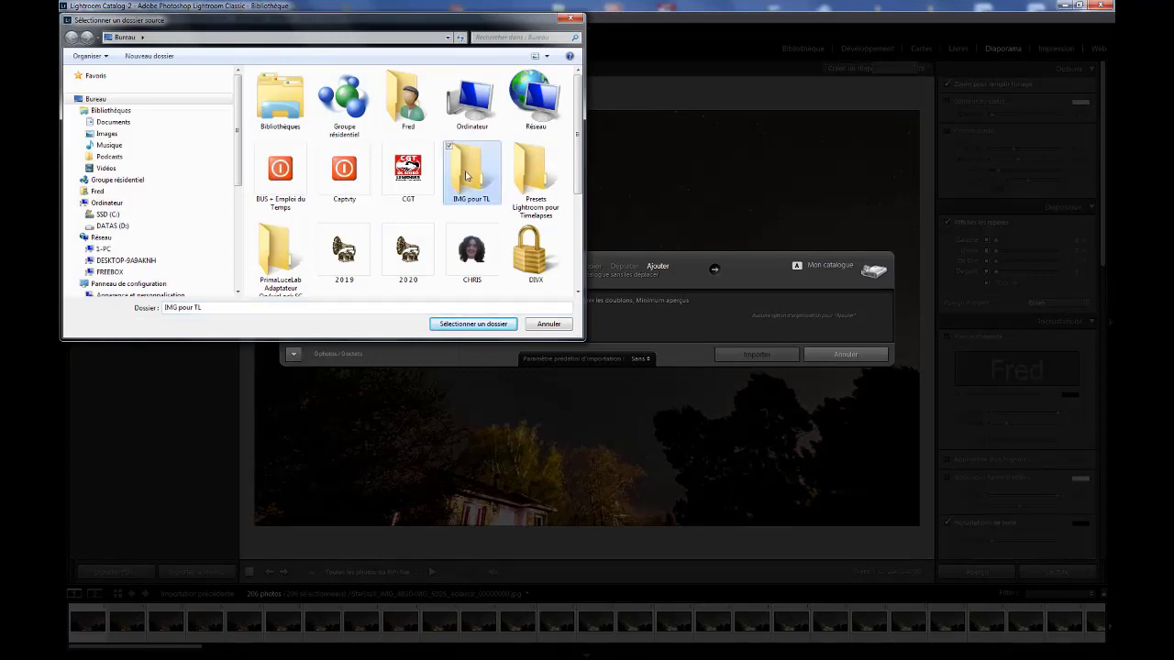
pyautogui.doubleClick(466, 176)
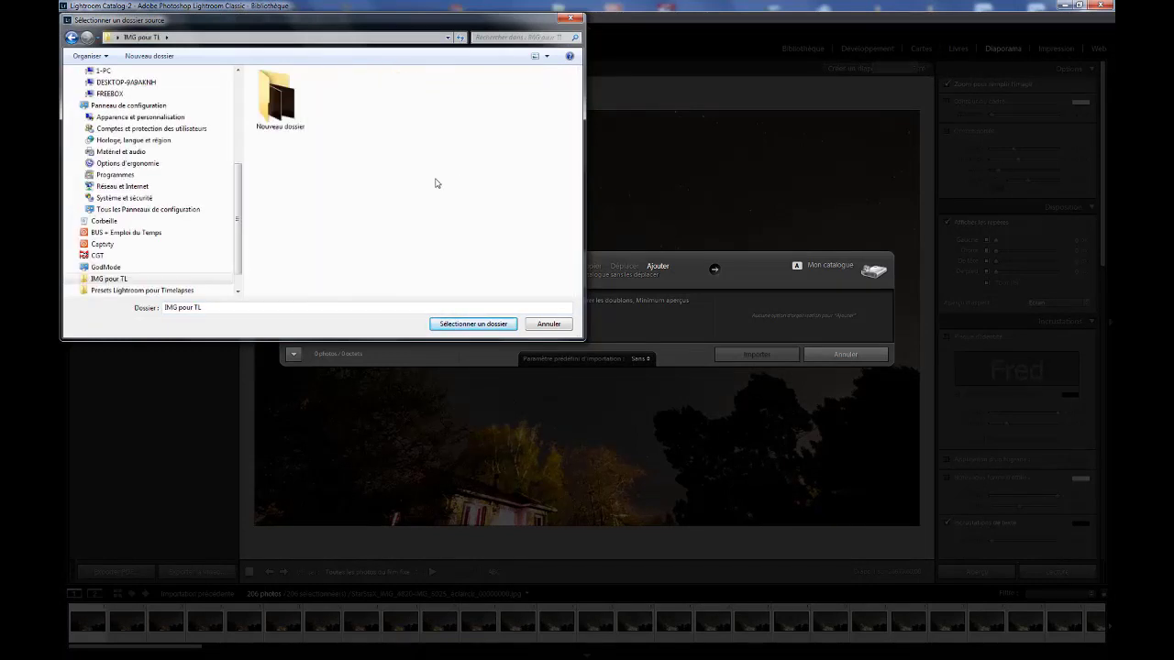
pyautogui.doubleClick(279, 111)
pyautogui.press('BackSpace')
pyautogui.click(473, 323)
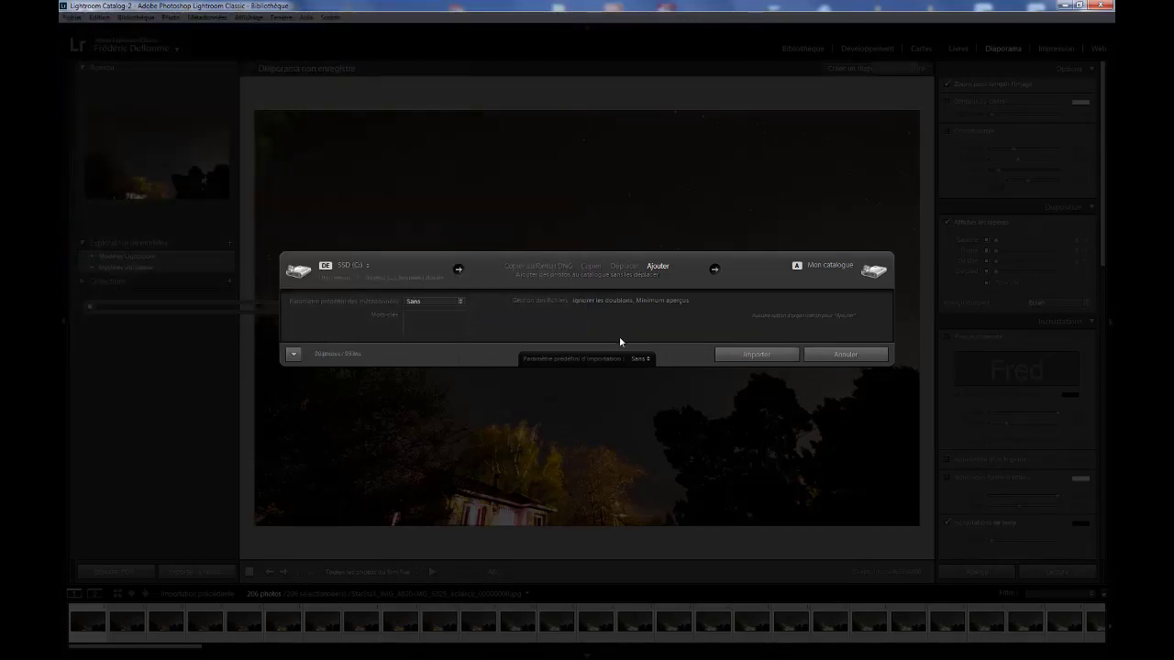
pyautogui.click(757, 354)
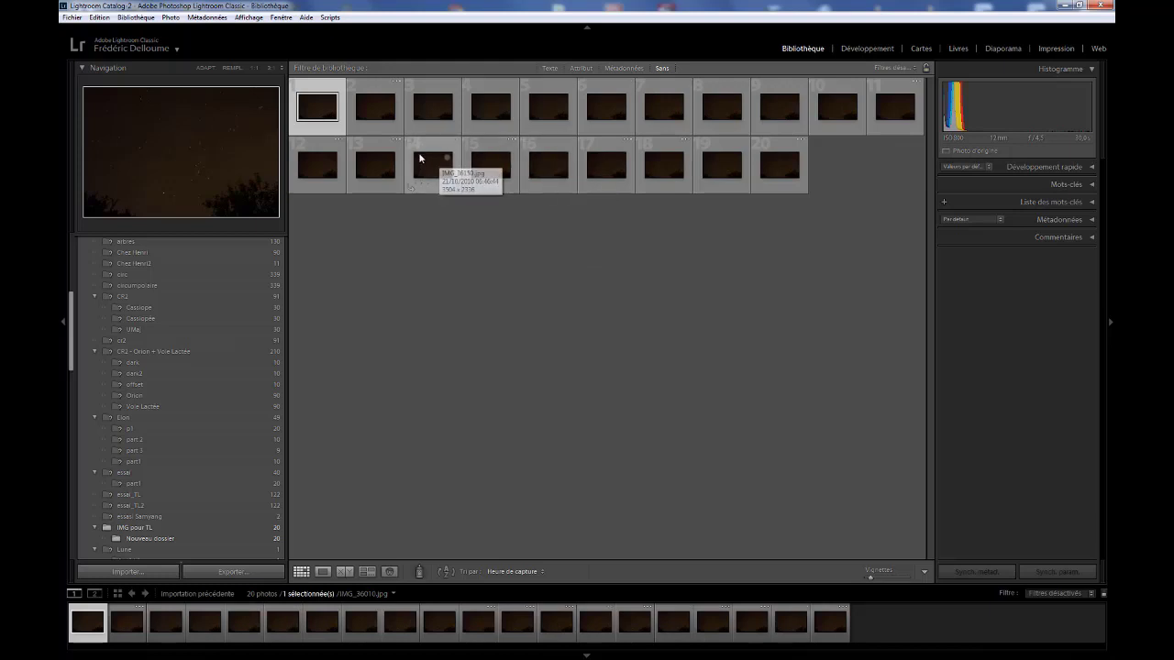
# - Open the tenth imported photo, IMG_36100.jpg, in the Develop module and set its temperature to -31
pyautogui.click(842, 116)
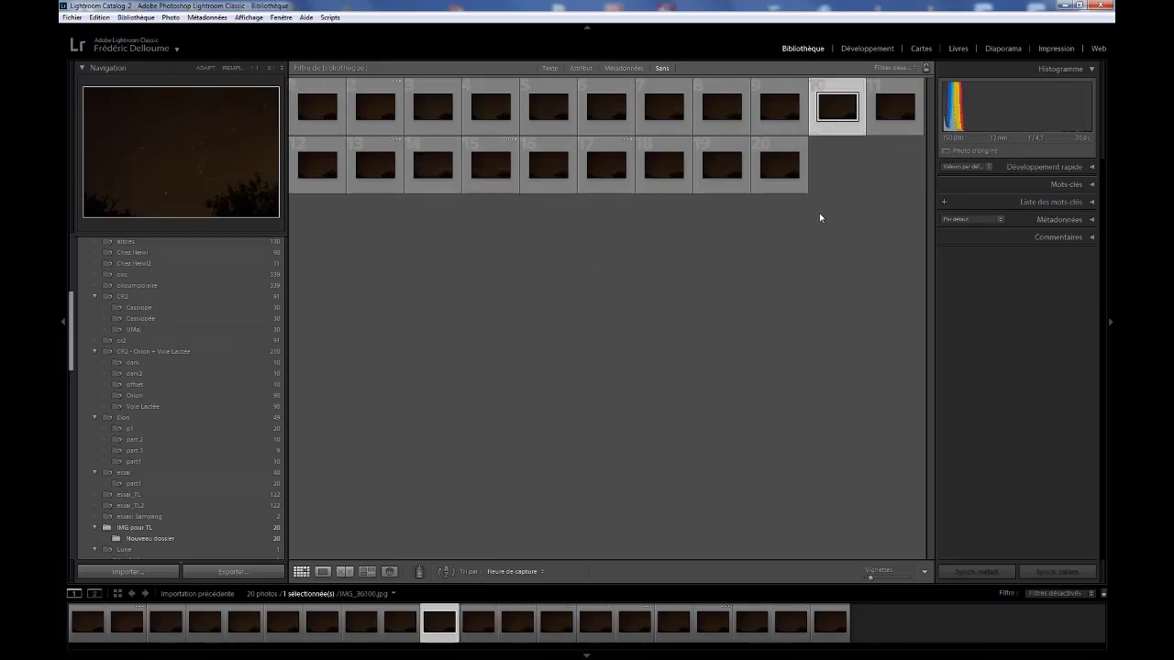
pyautogui.click(865, 51)
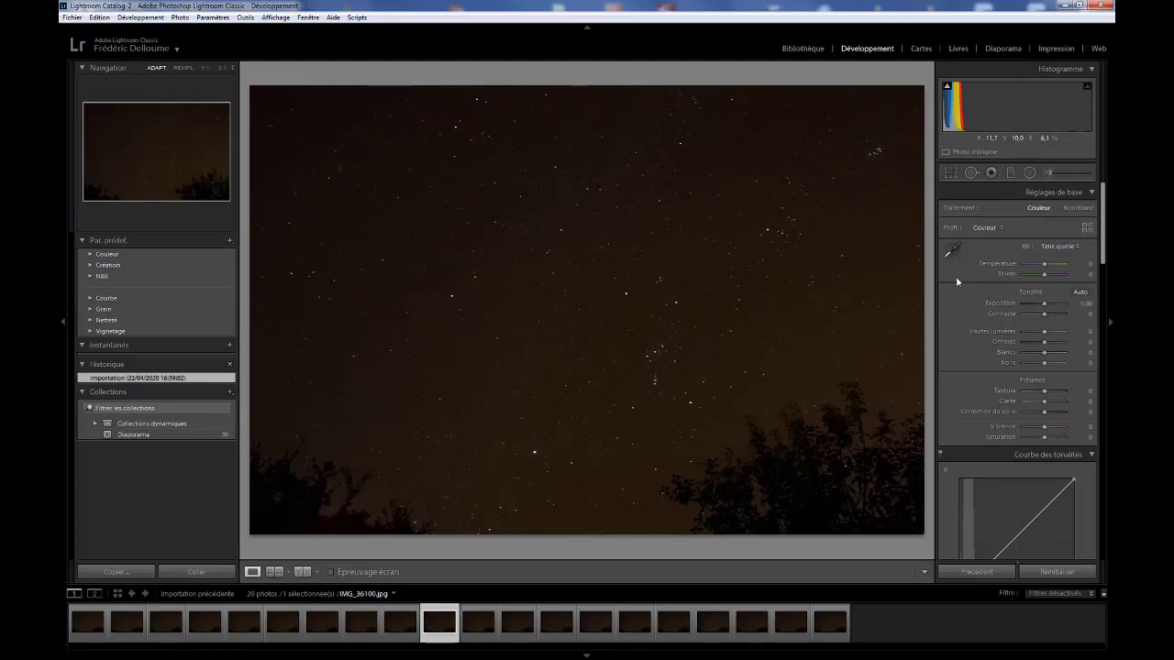
pyautogui.moveTo(1044, 265); pyautogui.dragTo(1038, 266)
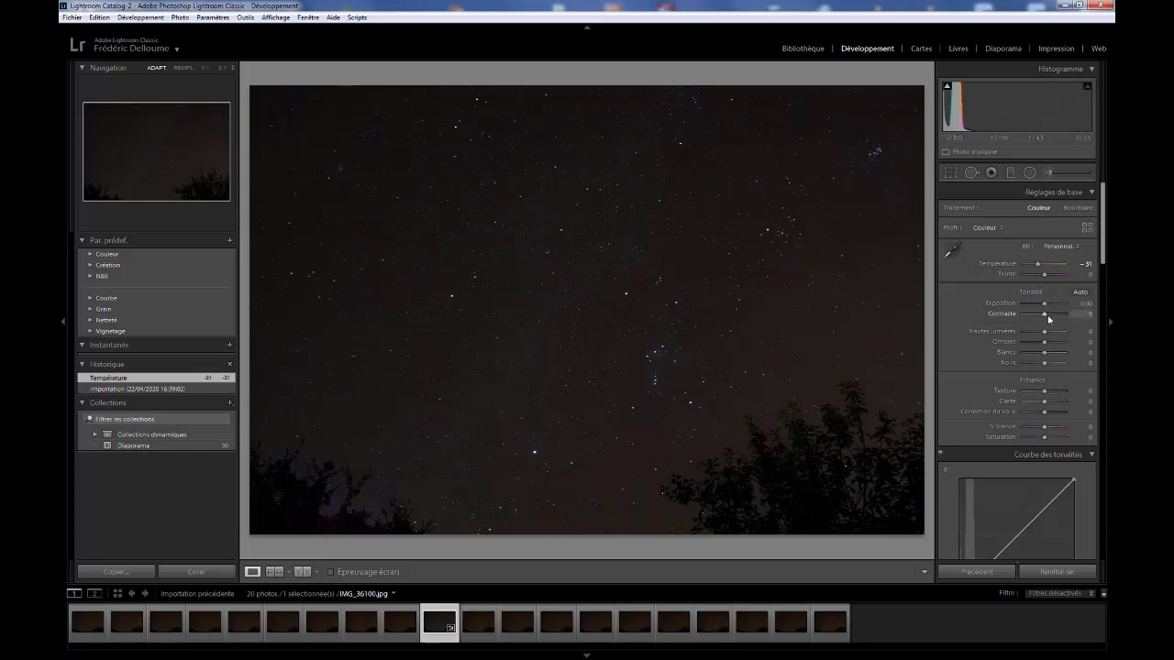
# - Set the night-sky photo's highlights to +17, whites to +20 and blacks to -7
pyautogui.moveTo(1046, 335); pyautogui.dragTo(1049, 336)
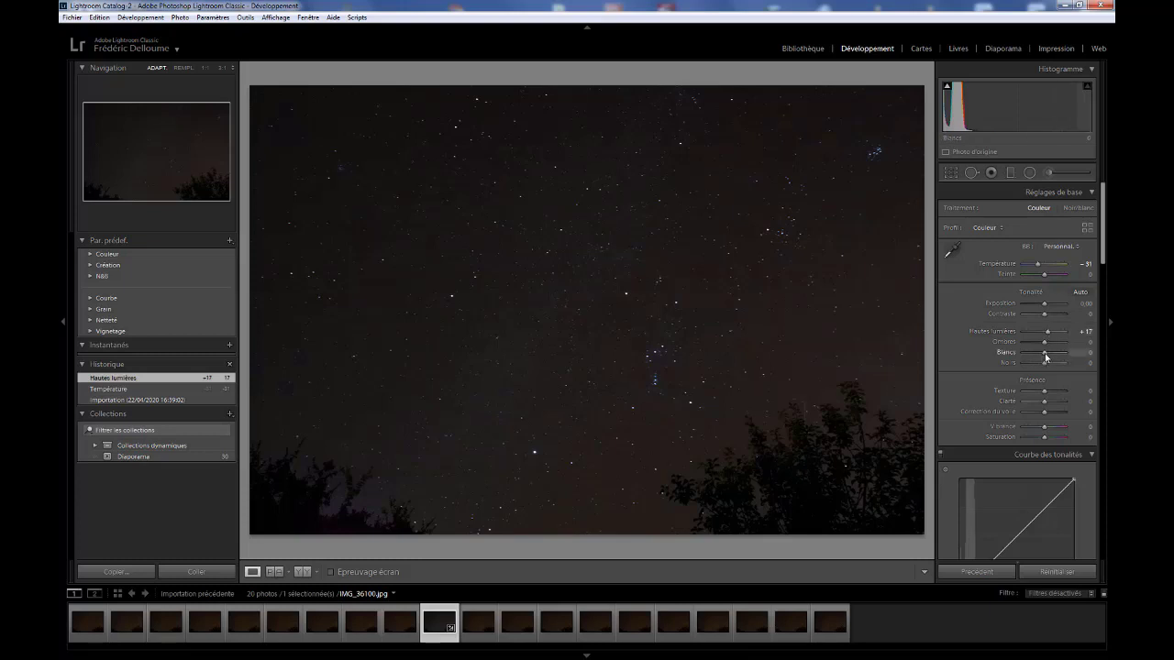
pyautogui.moveTo(1045, 353); pyautogui.dragTo(1042, 369)
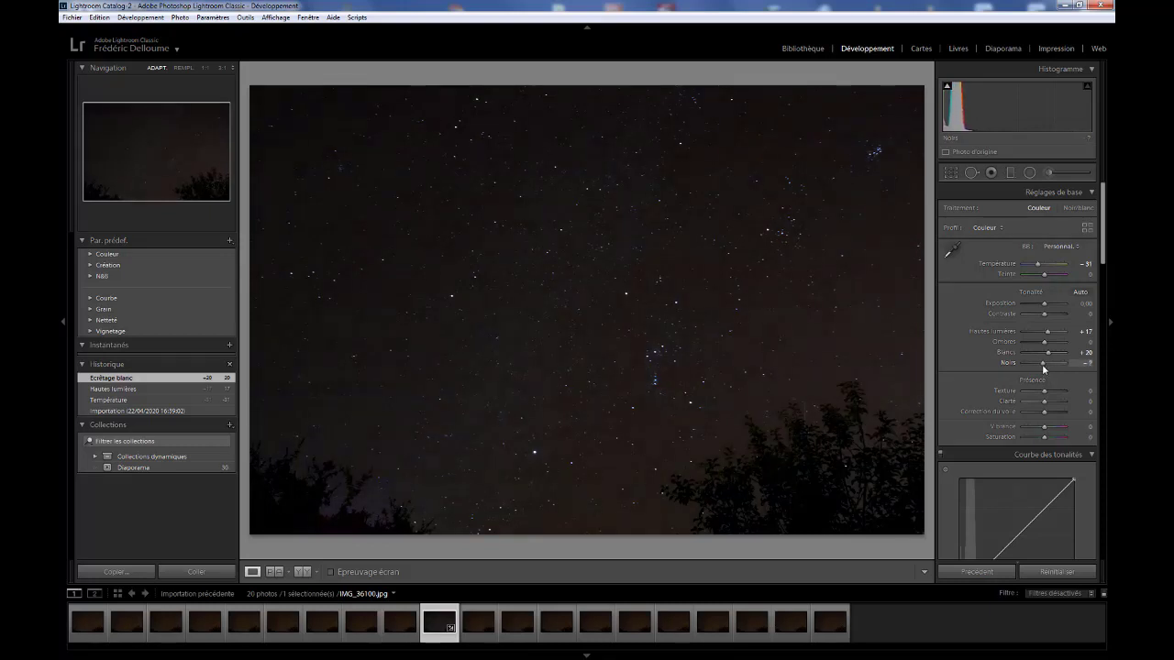
pyautogui.click(1106, 248)
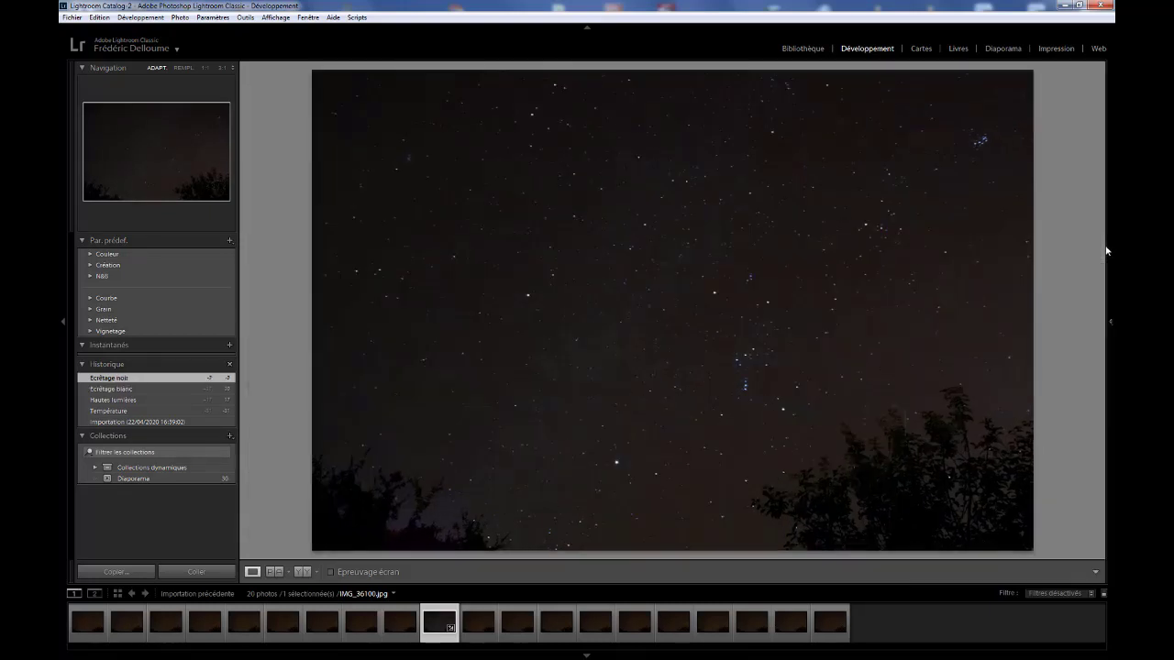
pyautogui.click(1111, 322)
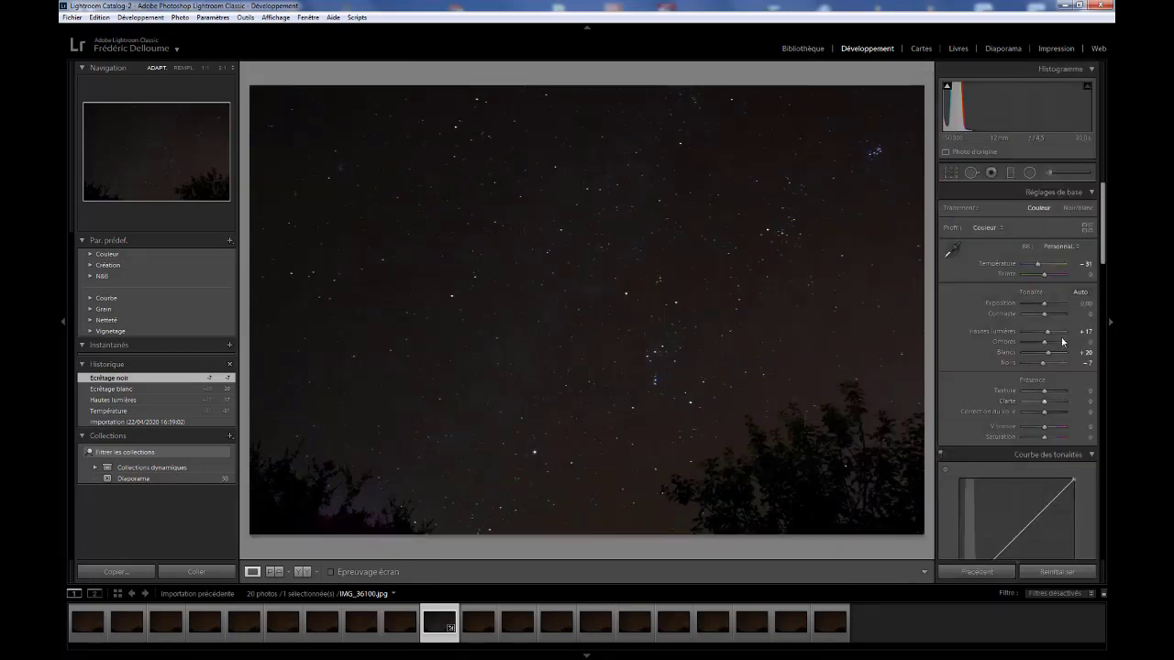
# - Adjust the clarity and dehaze of the night-sky photo and bring up its sharpening and noise reduction settings
pyautogui.moveTo(1043, 405); pyautogui.dragTo(1049, 414)
pyautogui.scroll(-1, 1104, 243)
pyautogui.moveTo(1103, 243); pyautogui.dragTo(1101, 396)
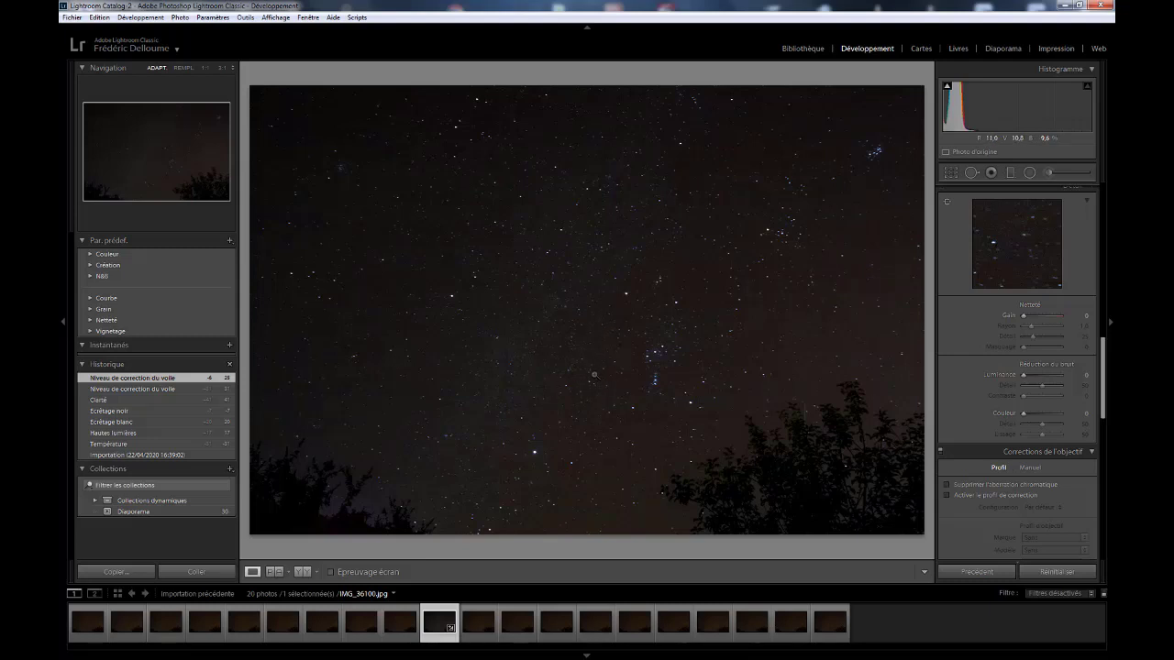
# - Select all 20 photos, copy the develop settings of IMG_36100.jpg and synchronize them across the selection
pyautogui.hotkey('ctrl', 'a')
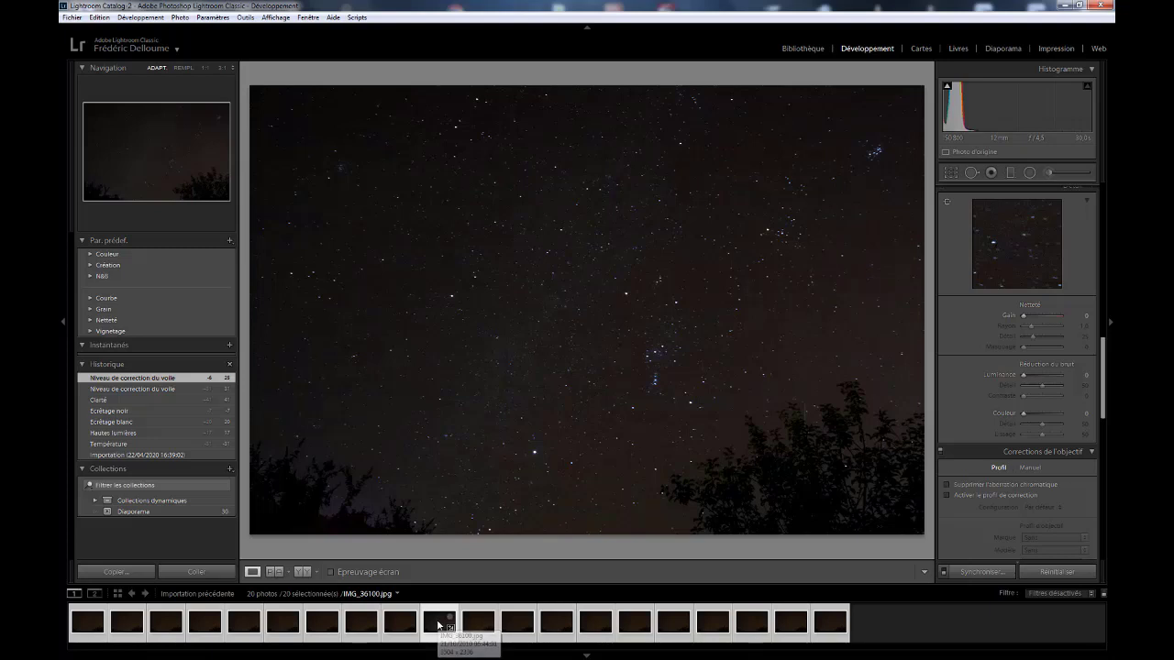
pyautogui.click(133, 573)
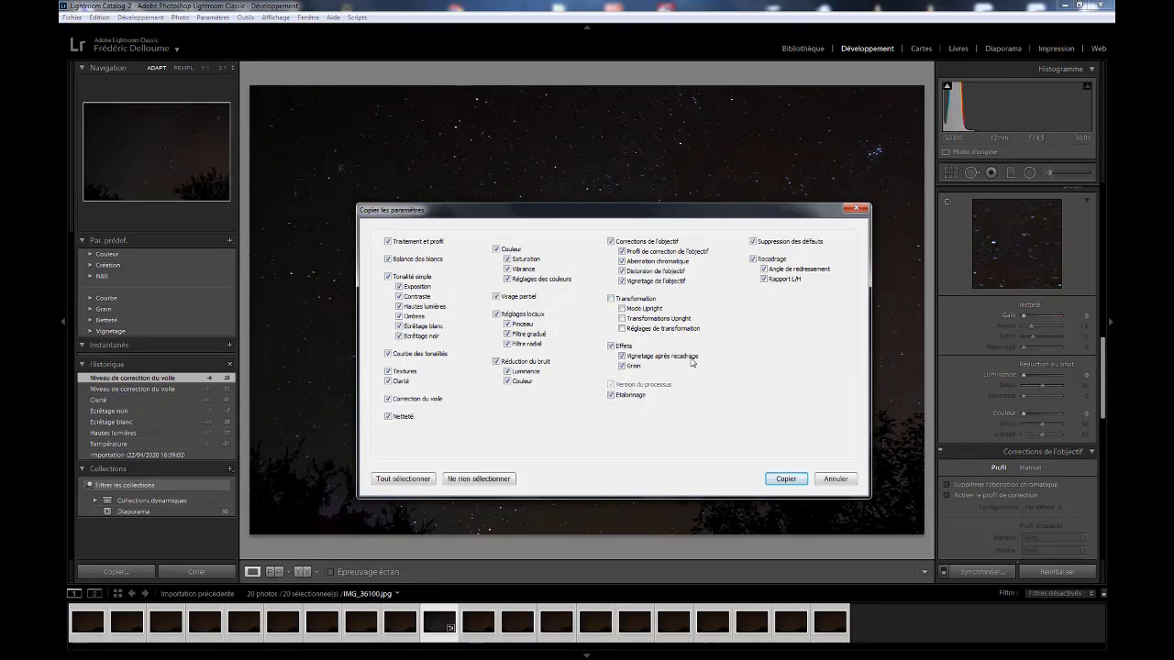
pyautogui.click(787, 479)
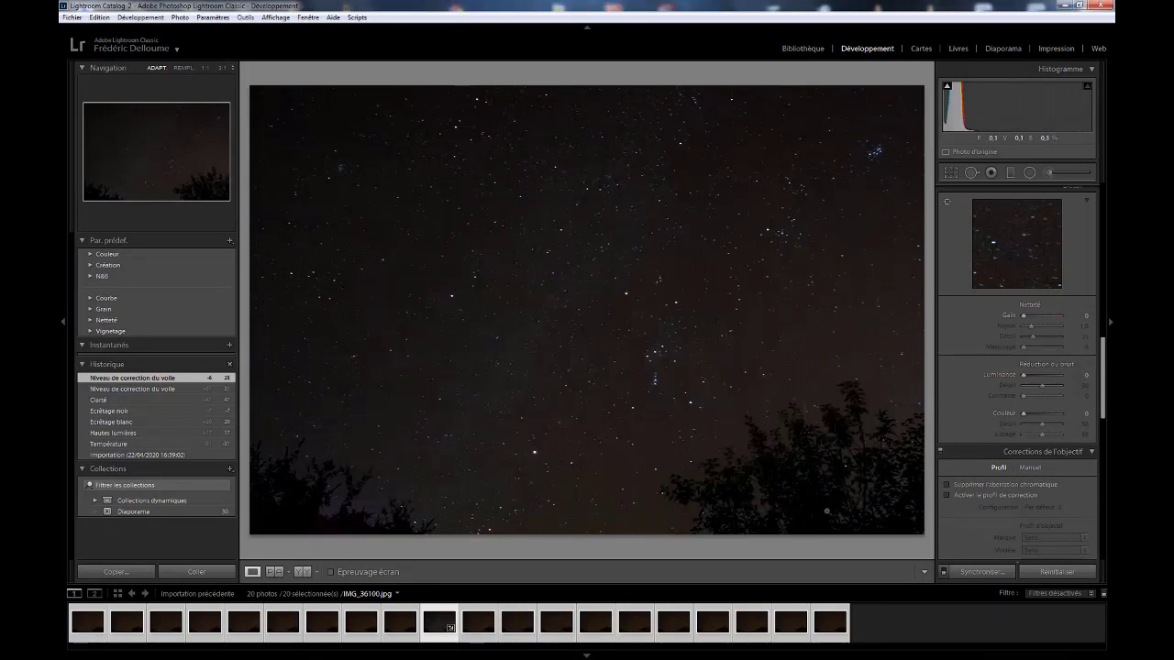
pyautogui.click(974, 573)
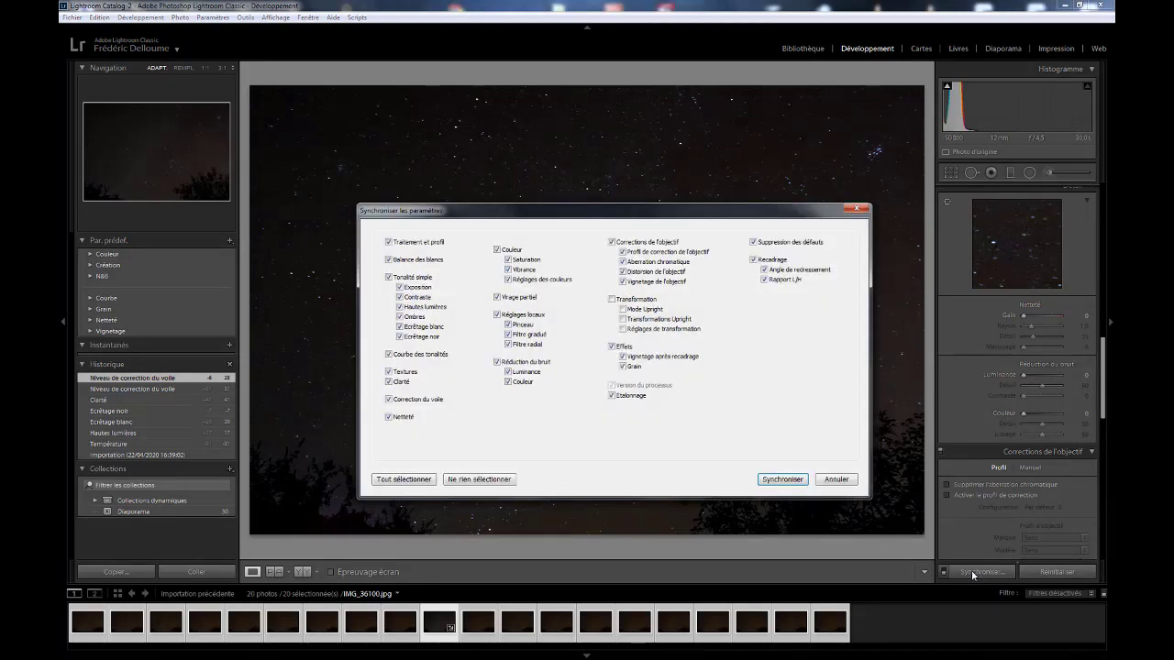
pyautogui.click(782, 479)
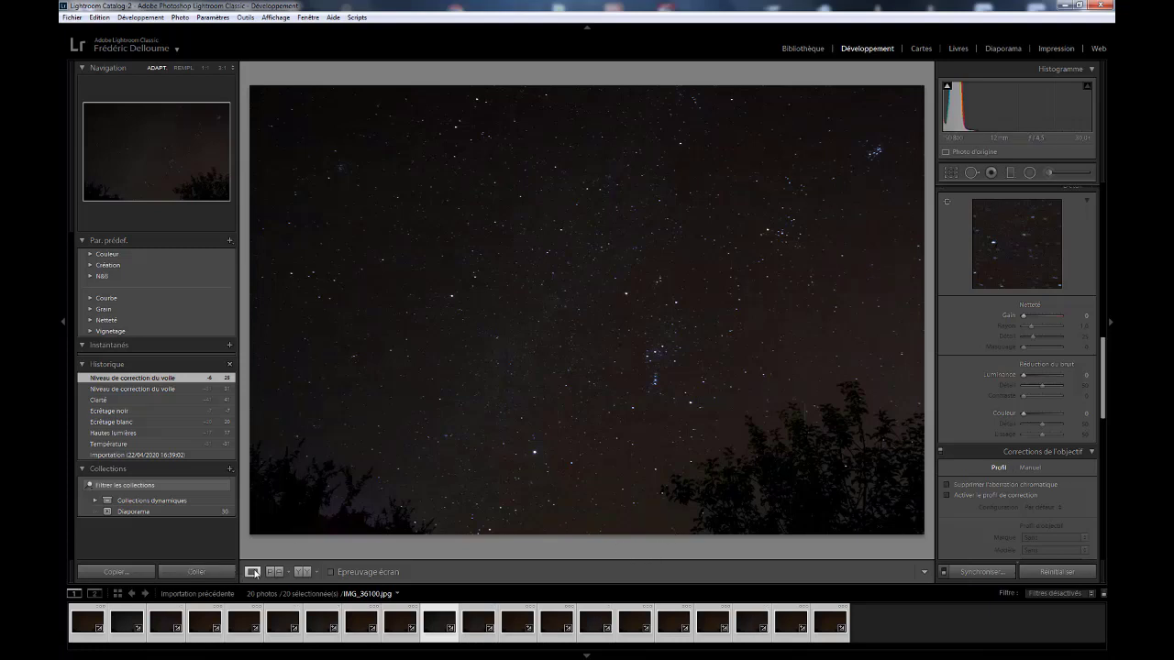
# - Return to the Library grid and view the second photo, IMG_36020.jpg, enlarged to check its synchronized adjustments
pyautogui.click(117, 593)
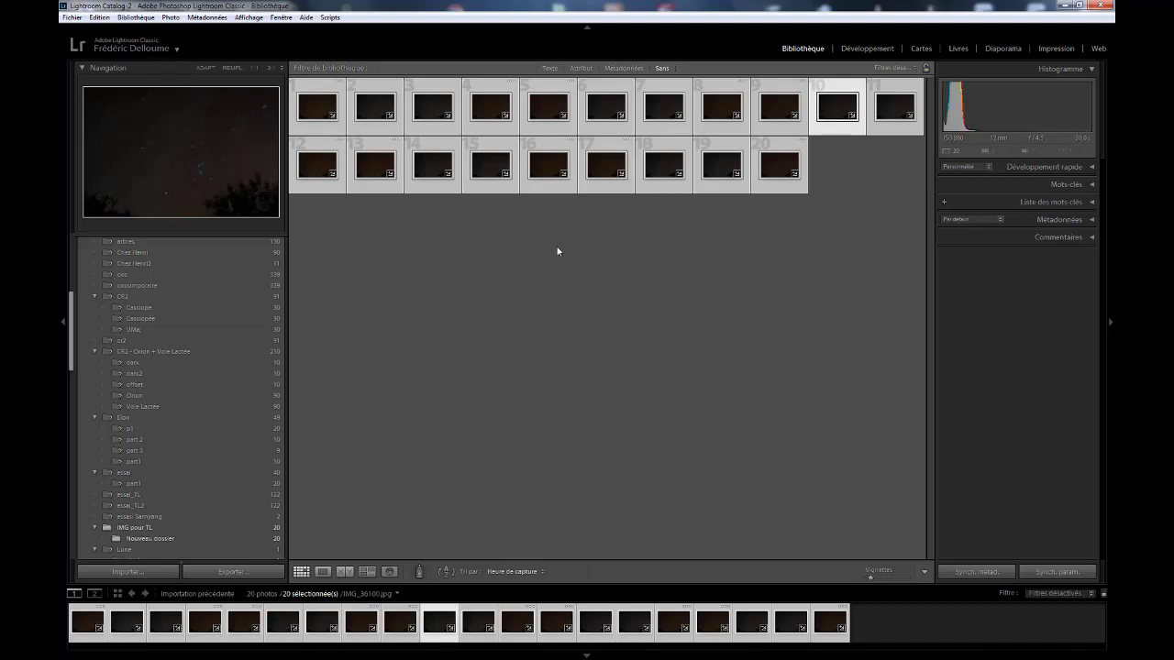
pyautogui.click(381, 111)
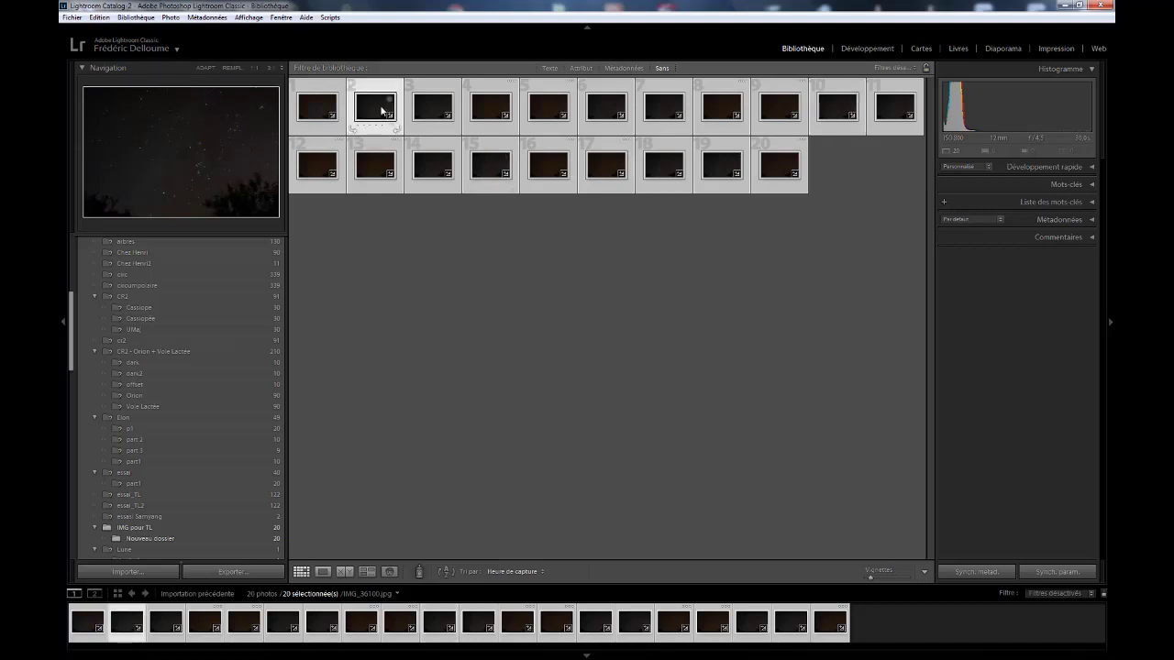
pyautogui.click(322, 571)
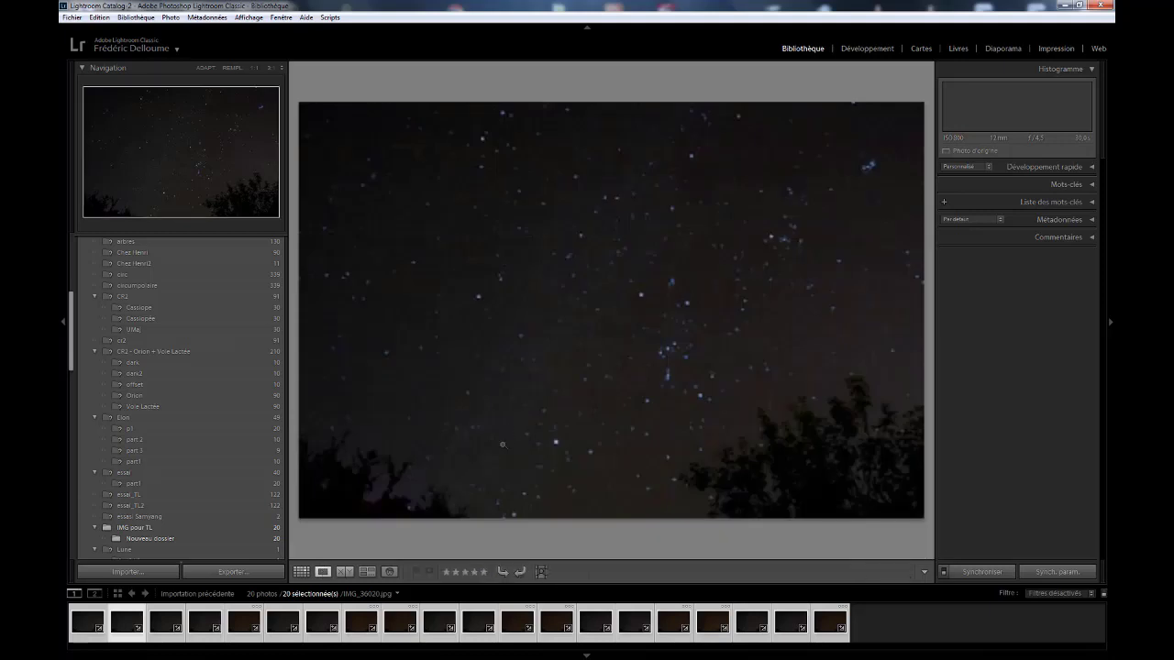
# - View IMG_36040.jpg, IMG_36080.jpg and IMG_36100.jpg enlarged to check their synchronized adjustments
pyautogui.click(200, 625)
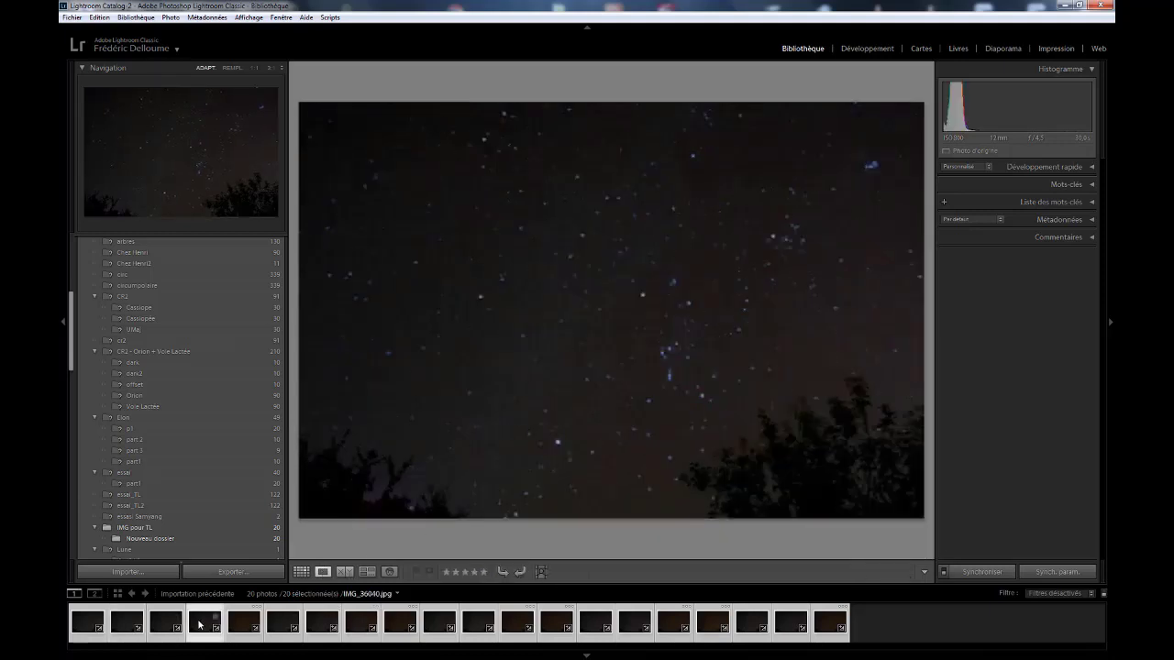
pyautogui.click(364, 623)
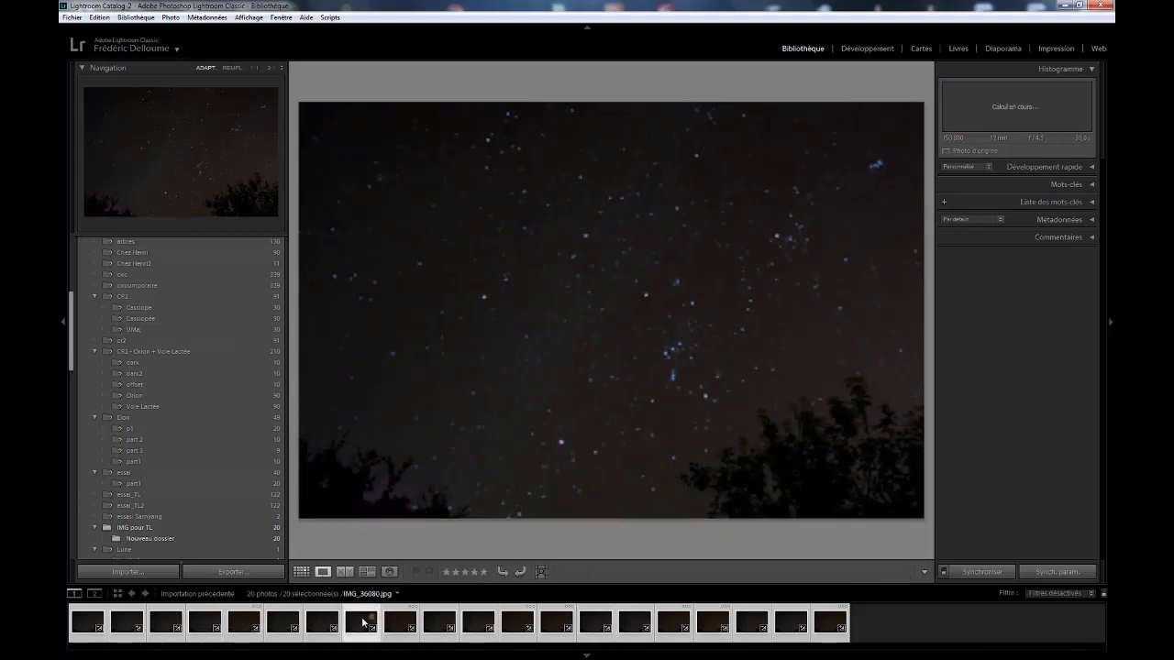
pyautogui.click(437, 627)
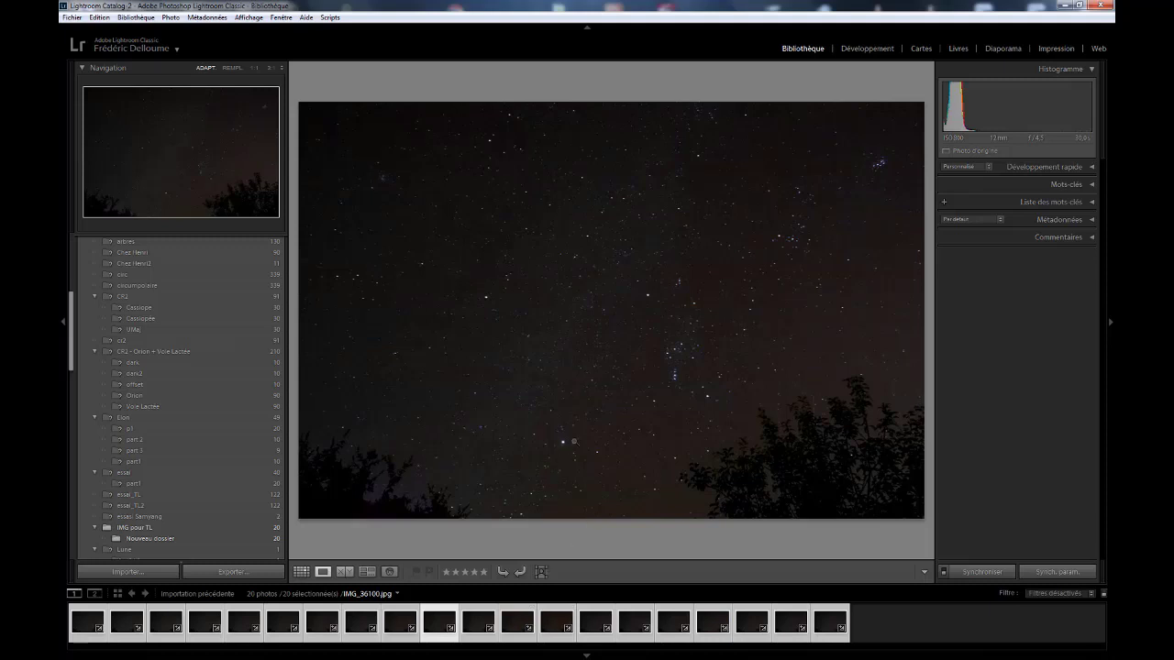
# - Export the 20 selected photos as JPEG files to the Mes images folder with resizing turned off
pyautogui.click(70, 18)
pyautogui.click(106, 169)
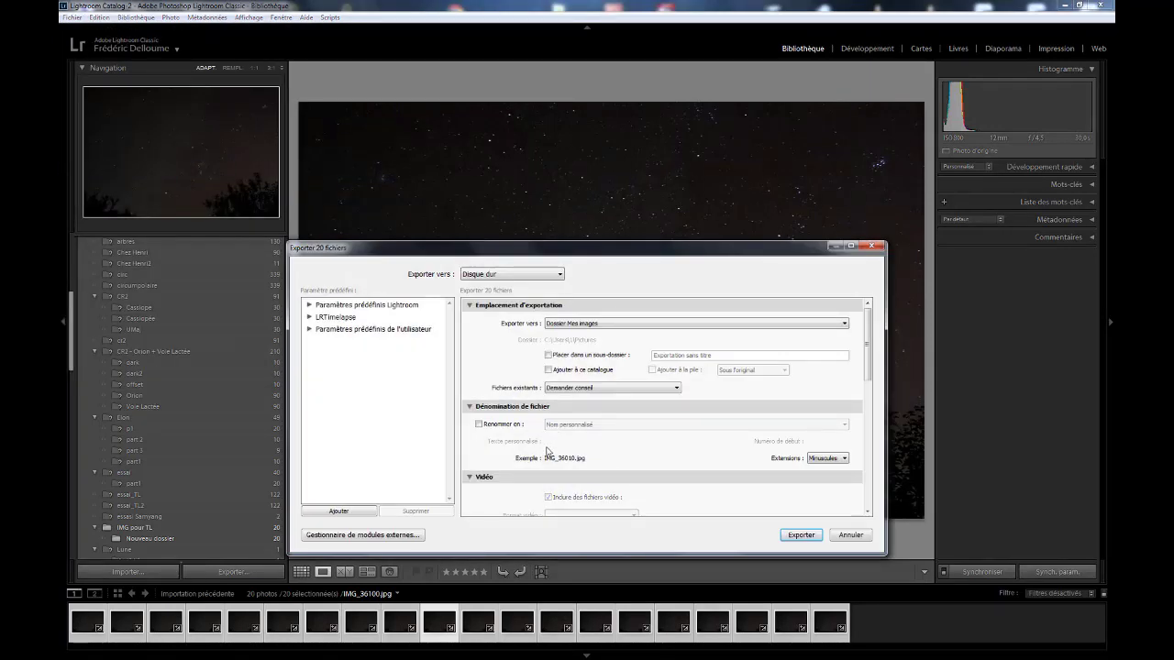
pyautogui.moveTo(867, 344); pyautogui.dragTo(853, 419)
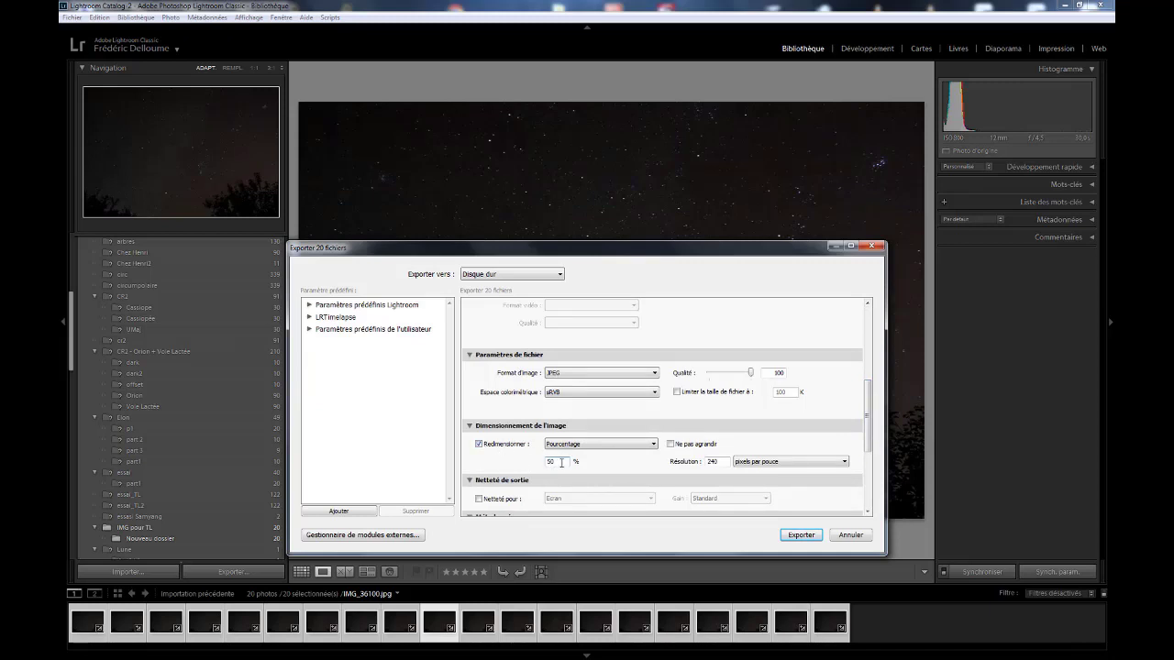
pyautogui.click(479, 445)
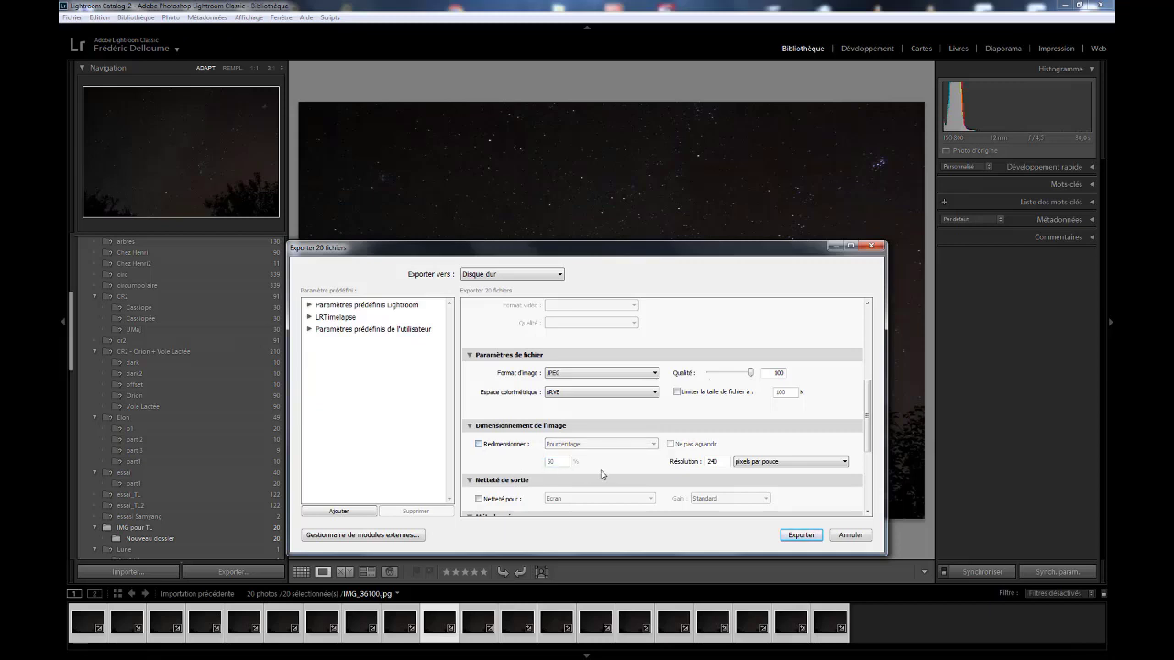
pyautogui.click(798, 537)
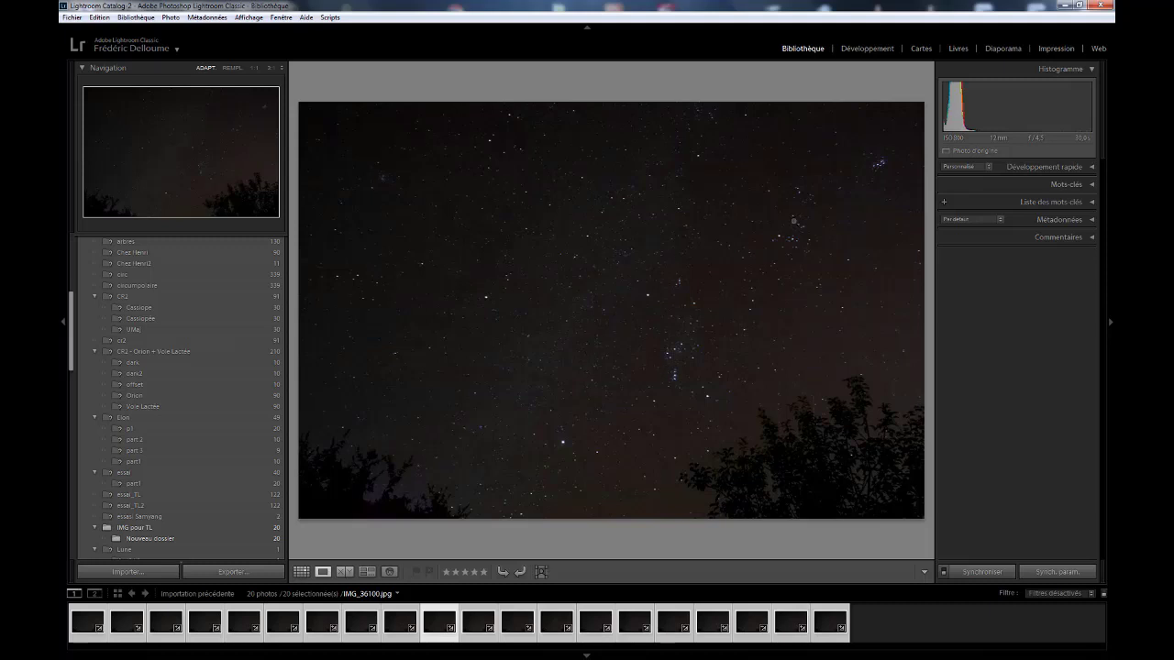
# - Switch to the Slideshow module and apply the user template Time Lapse 15FPS to the photos
pyautogui.click(1002, 48)
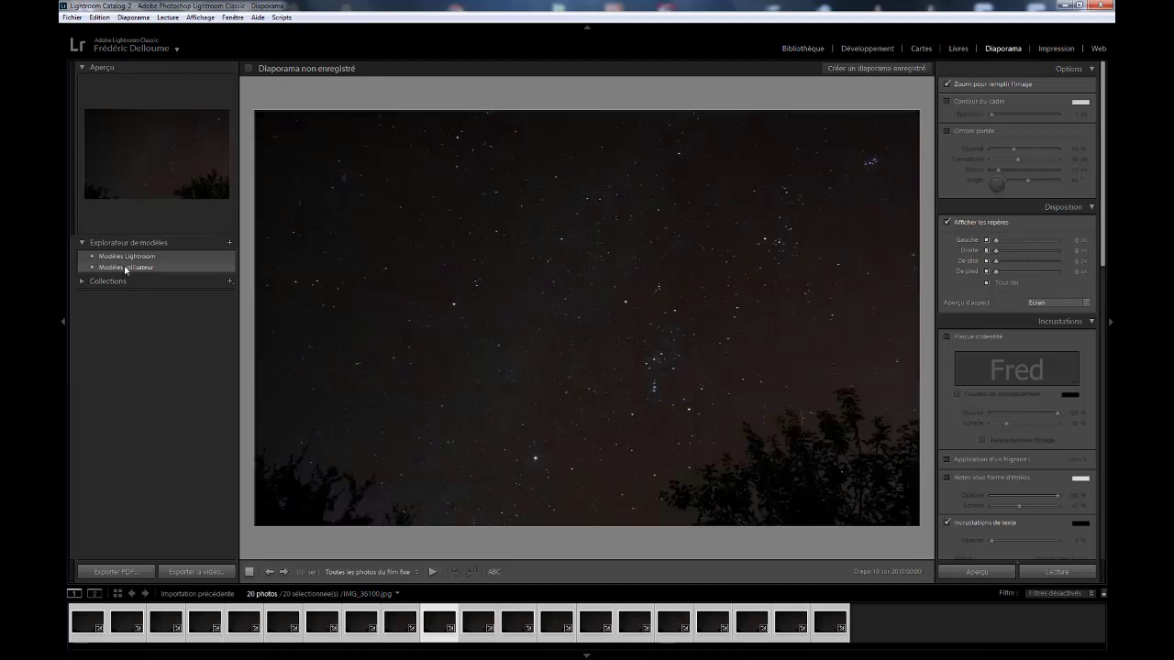
pyautogui.click(124, 268)
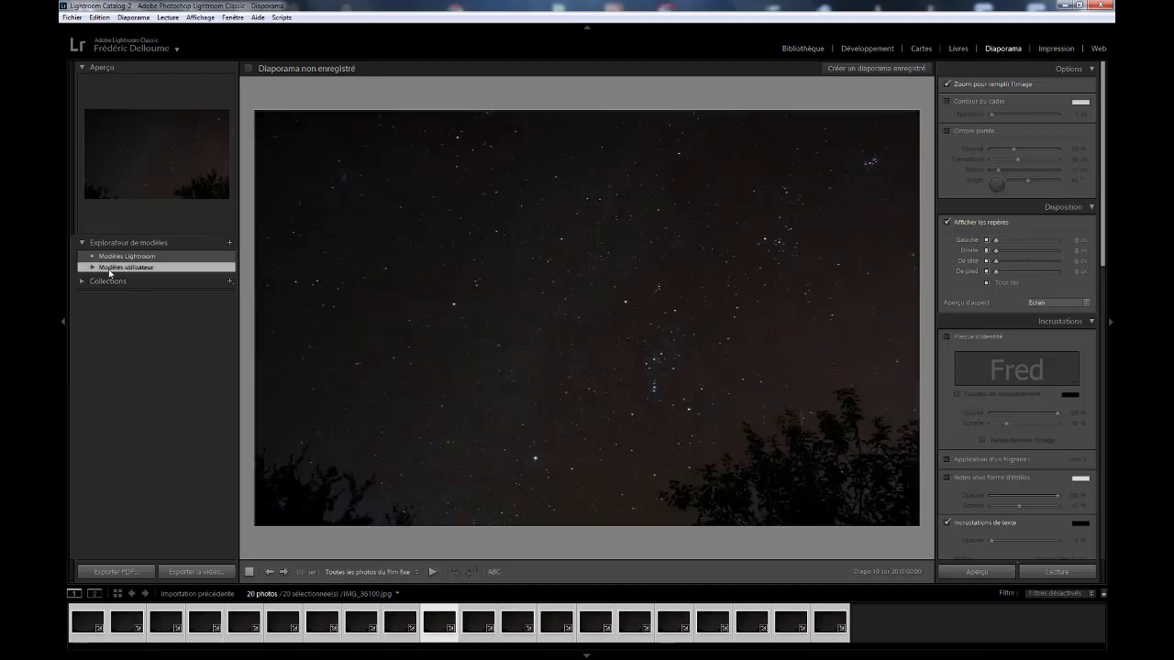
pyautogui.click(92, 268)
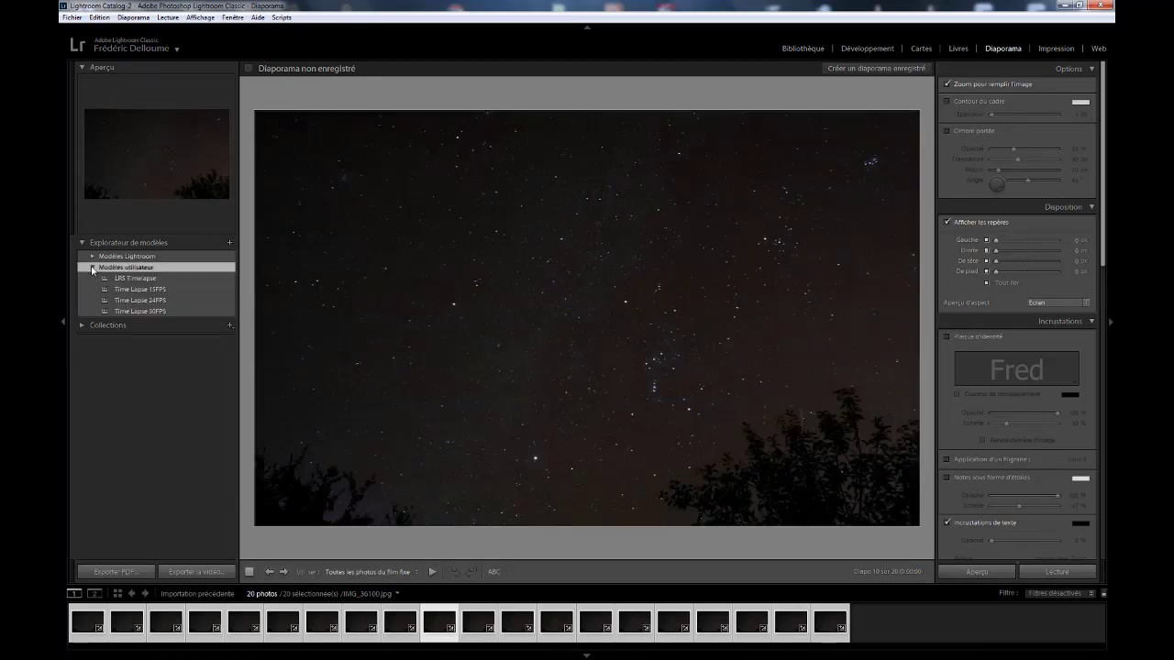
pyautogui.click(157, 291)
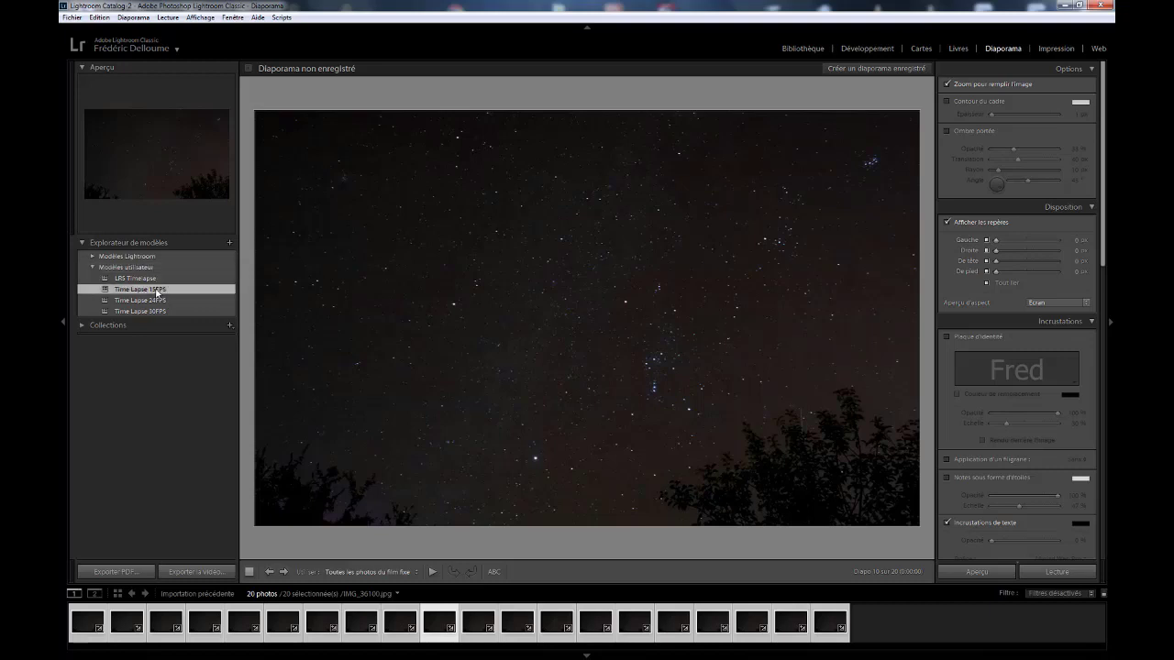
# - Export the slideshow as a 720p MP4 video named "exemple 15images sec" on the desktop
pyautogui.click(208, 573)
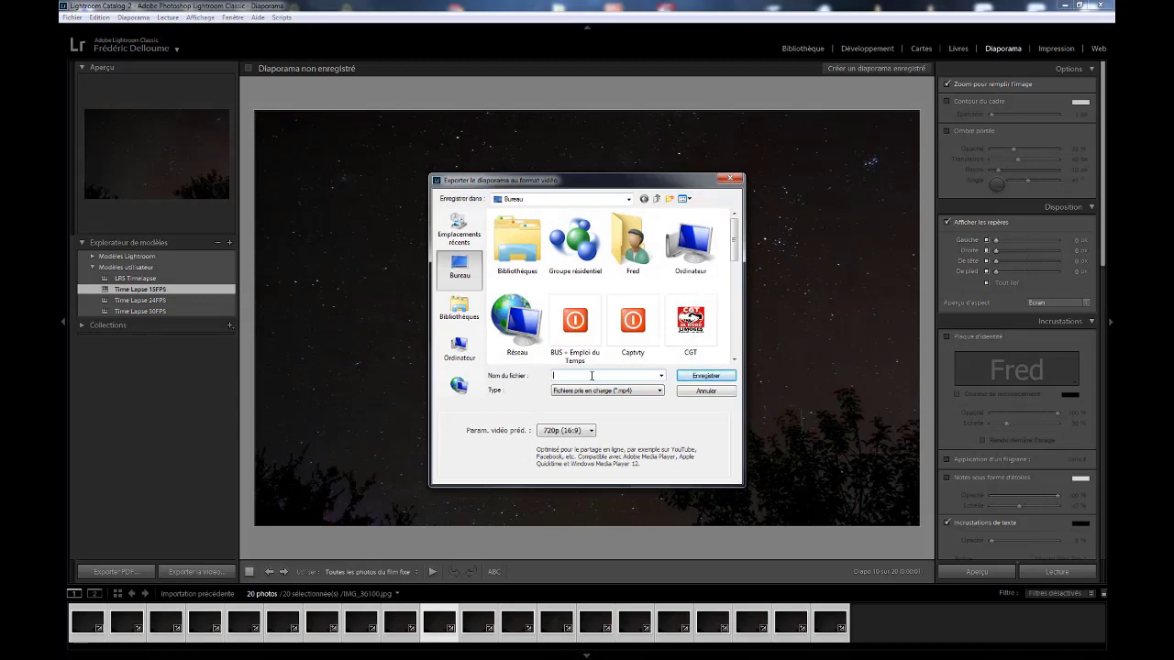
pyautogui.write('exemple 15images sec')
pyautogui.click(700, 377)
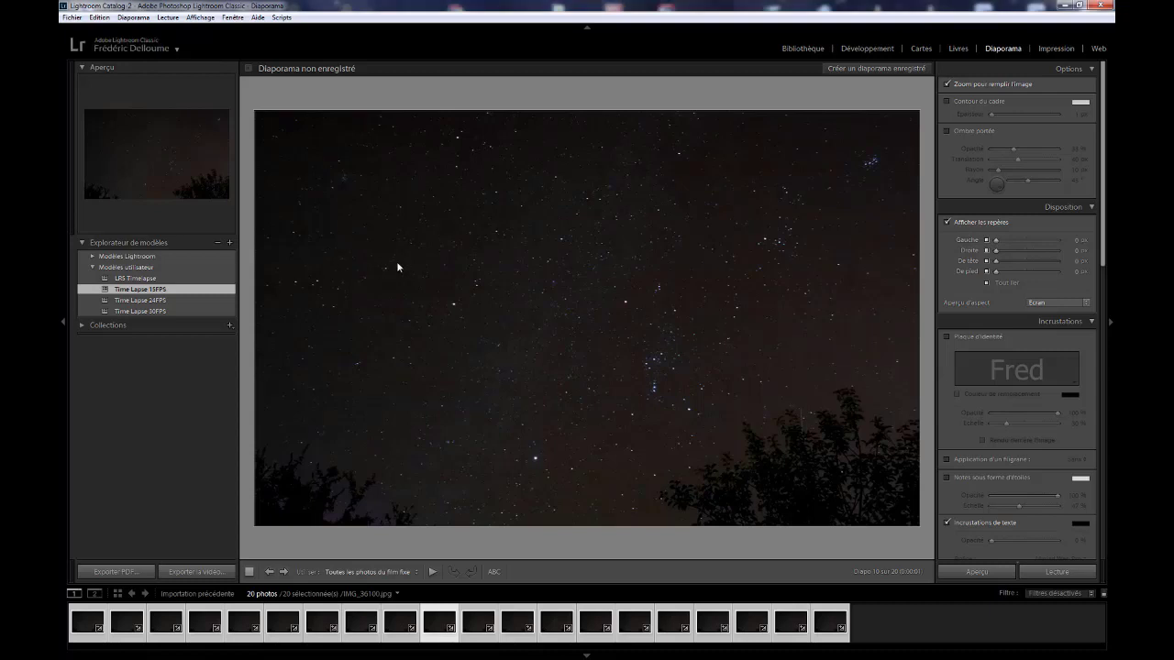
# - Apply the Time Lapse 24FPS and 30FPS slideshow templates in turn and quit Lightroom Classic, skipping the catalog backup this time
pyautogui.click(167, 301)
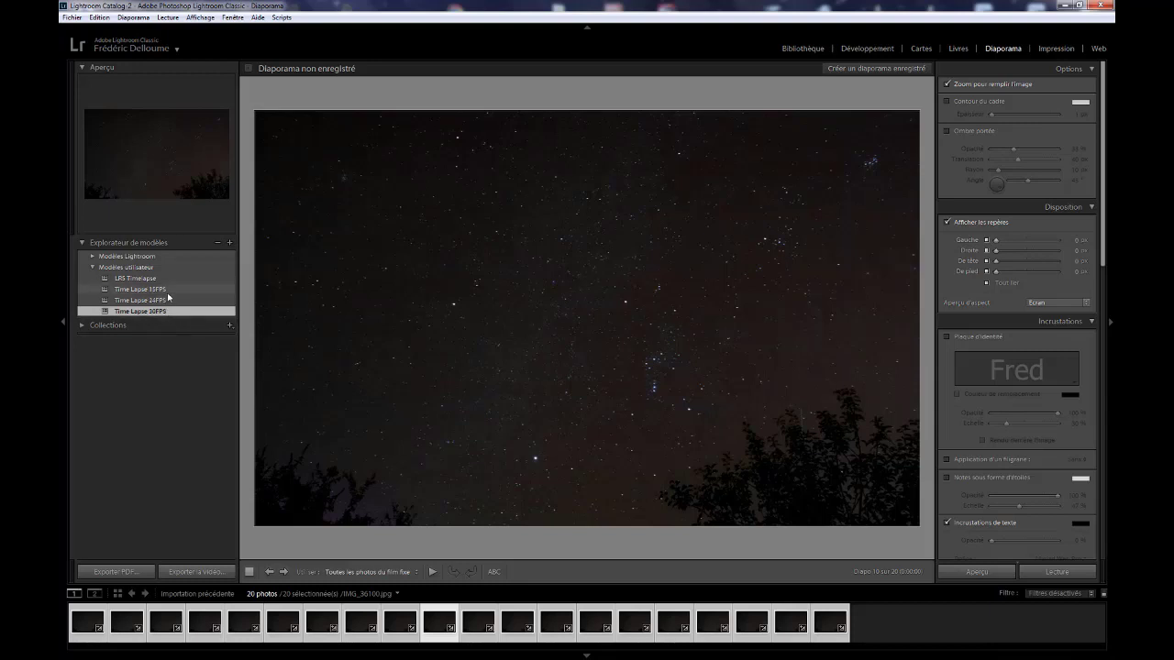
pyautogui.click(166, 312)
pyautogui.click(1101, 6)
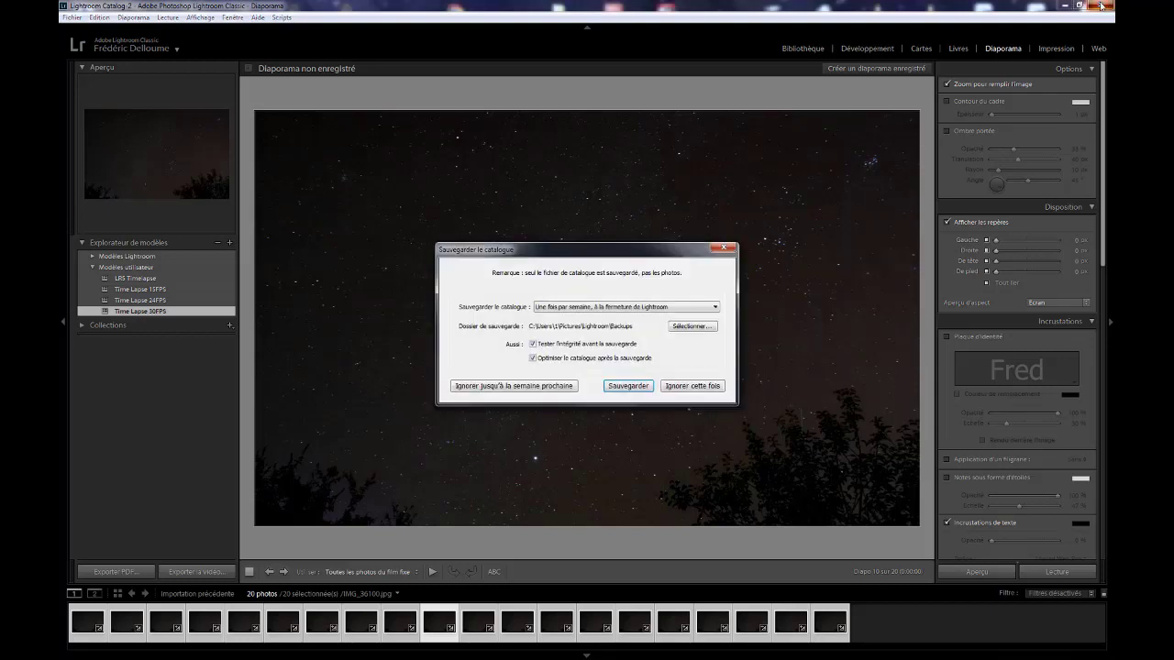
pyautogui.click(709, 382)
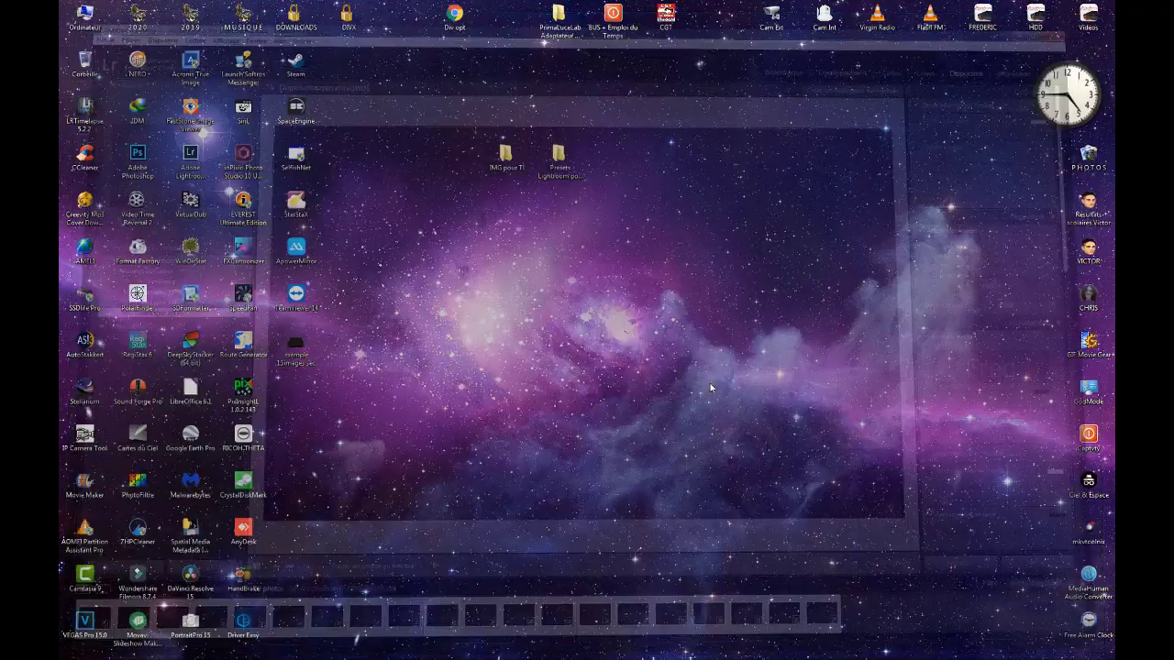
# - Move the exported video beneath the IMG pour TL folder on the desktop and open it in VLC
pyautogui.moveTo(295, 350); pyautogui.dragTo(512, 203)
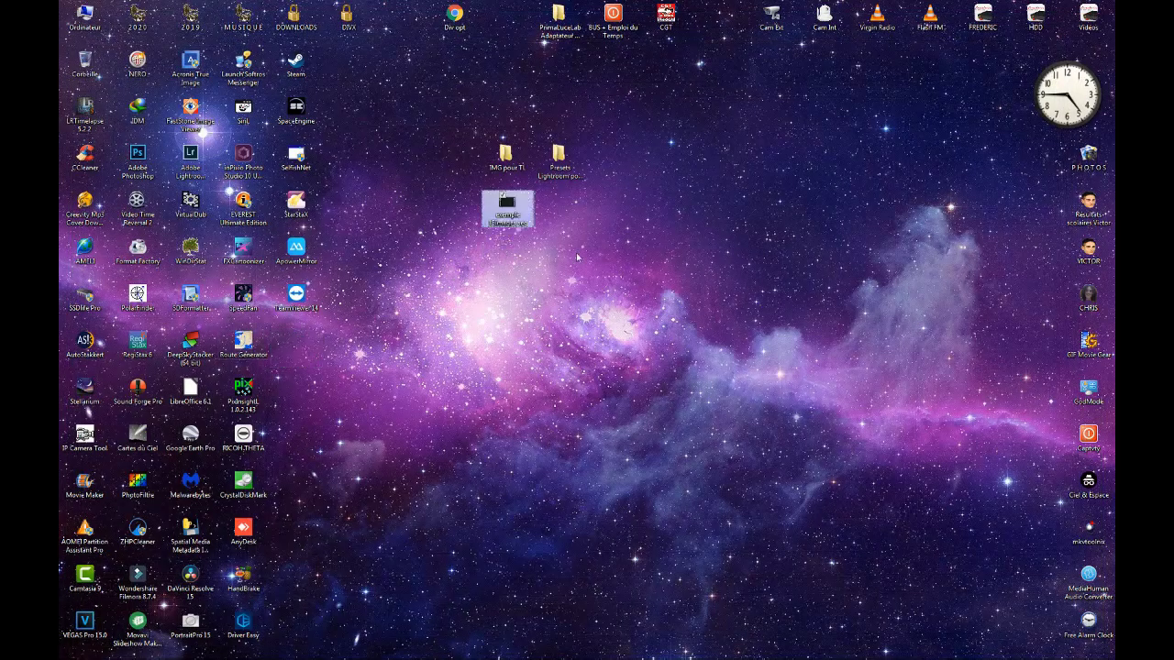
pyautogui.click(509, 199)
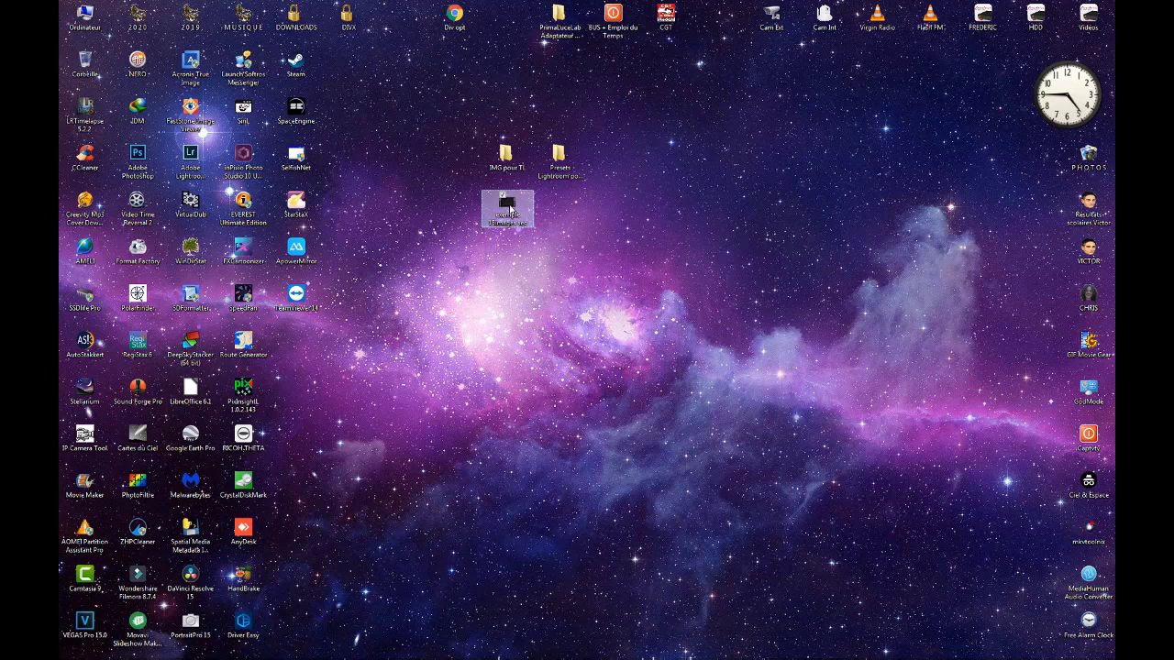
pyautogui.doubleClick(507, 204)
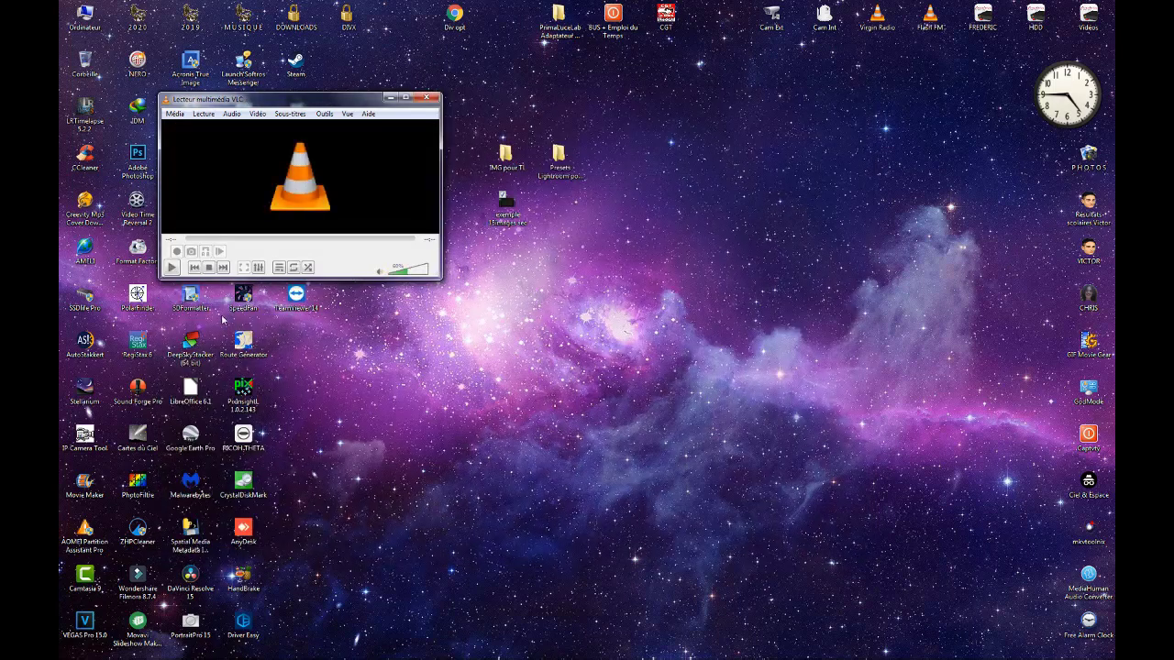
# - Play exemple 15images sec.mp4 in VLC with looping turned on and close the player
pyautogui.click(172, 267)
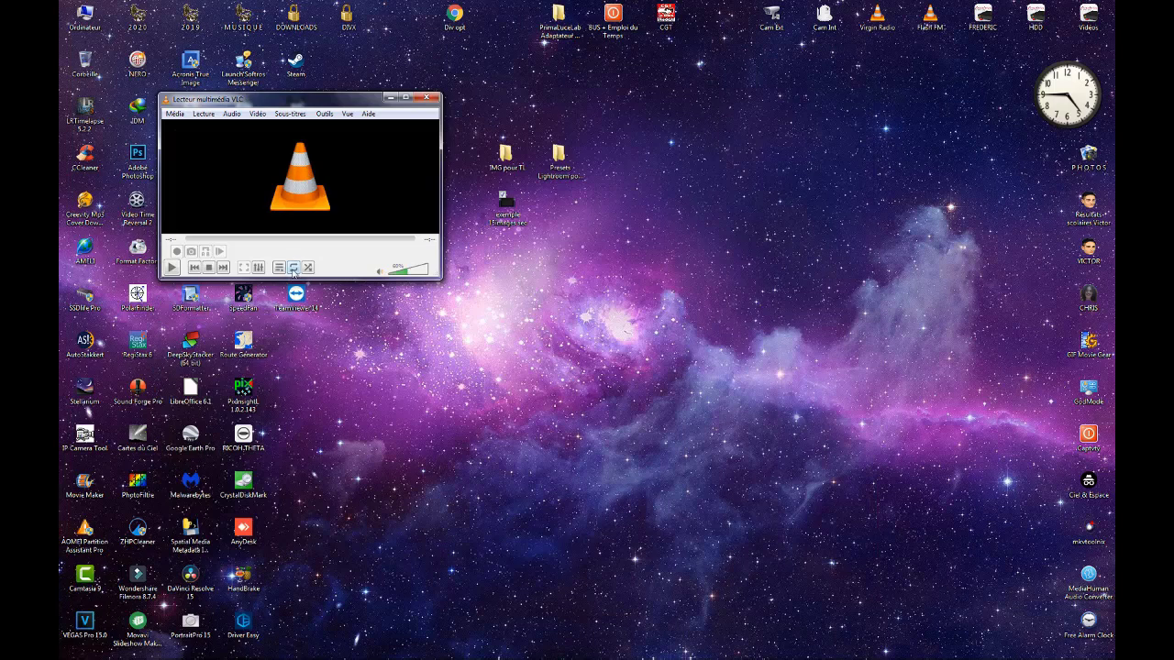
pyautogui.click(294, 267)
pyautogui.click(171, 268)
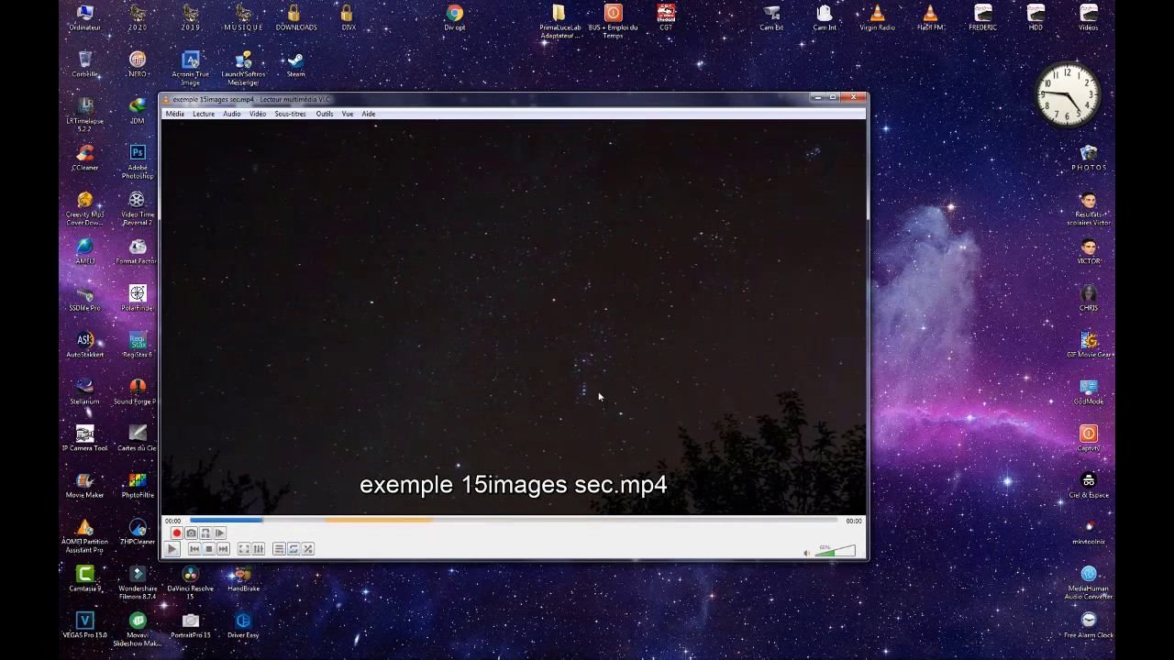
pyautogui.hotkey('ctrl', 'q')
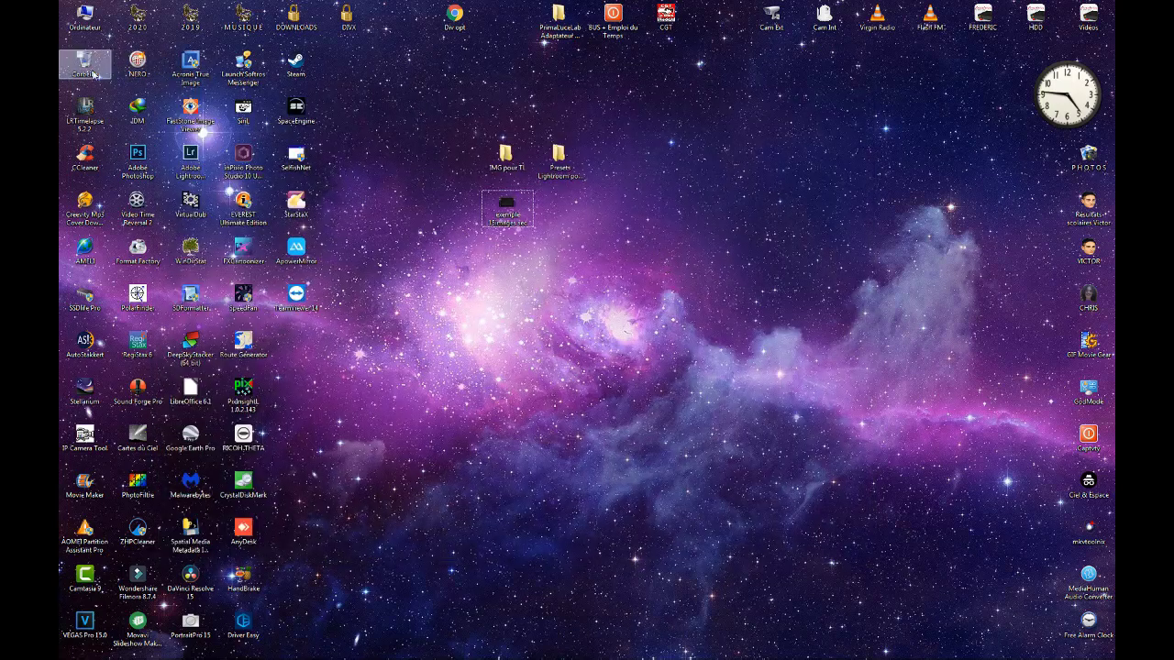
# - Move the 20 exported photos, IMG_36010 to IMG_36200, from the Images library in Windows Explorer to the desktop
pyautogui.doubleClick(87, 16)
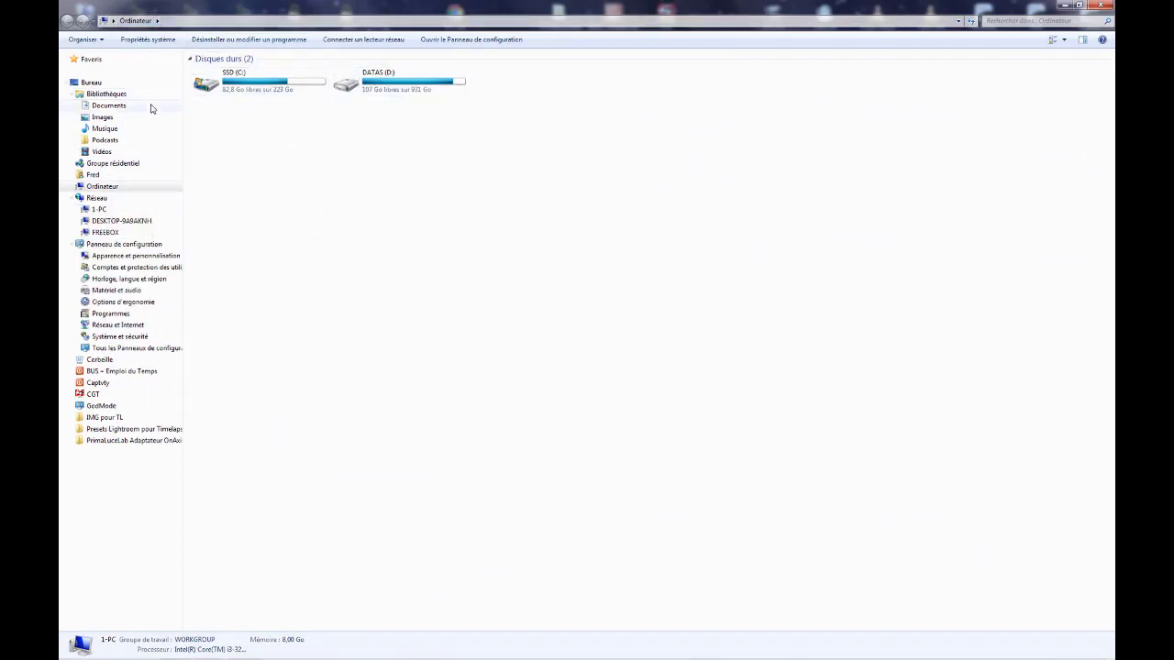
pyautogui.click(105, 118)
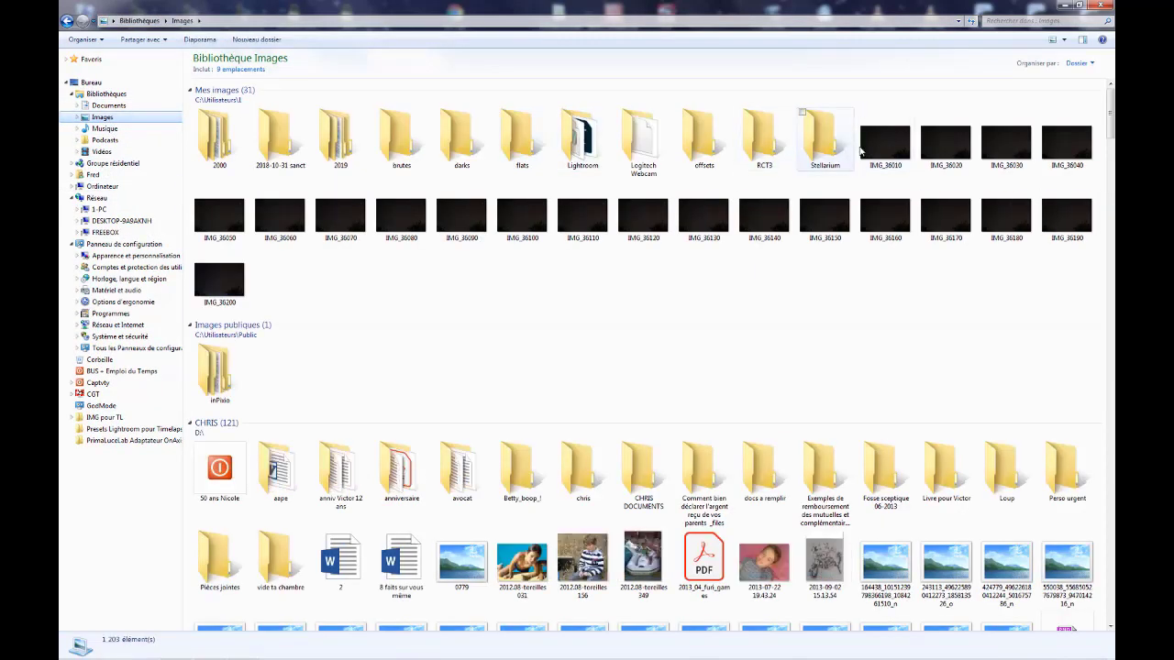
pyautogui.click(885, 142)
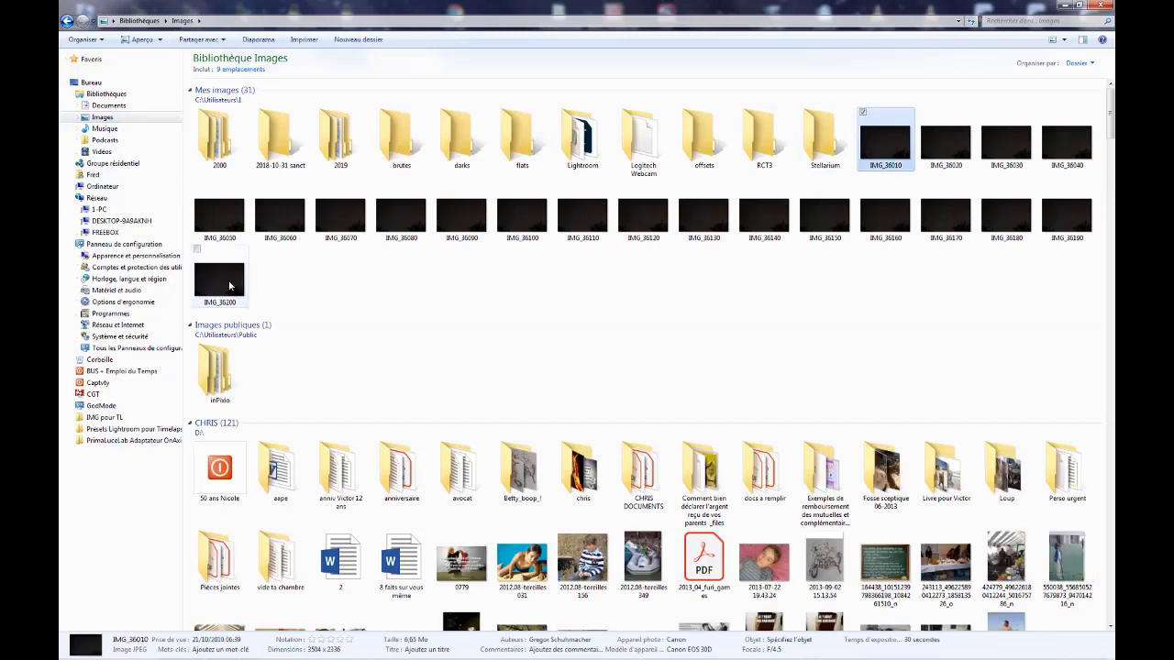
pyautogui.keyDown('shift'); pyautogui.click(229, 286); pyautogui.keyUp('shift')
pyautogui.rightClick(229, 286)
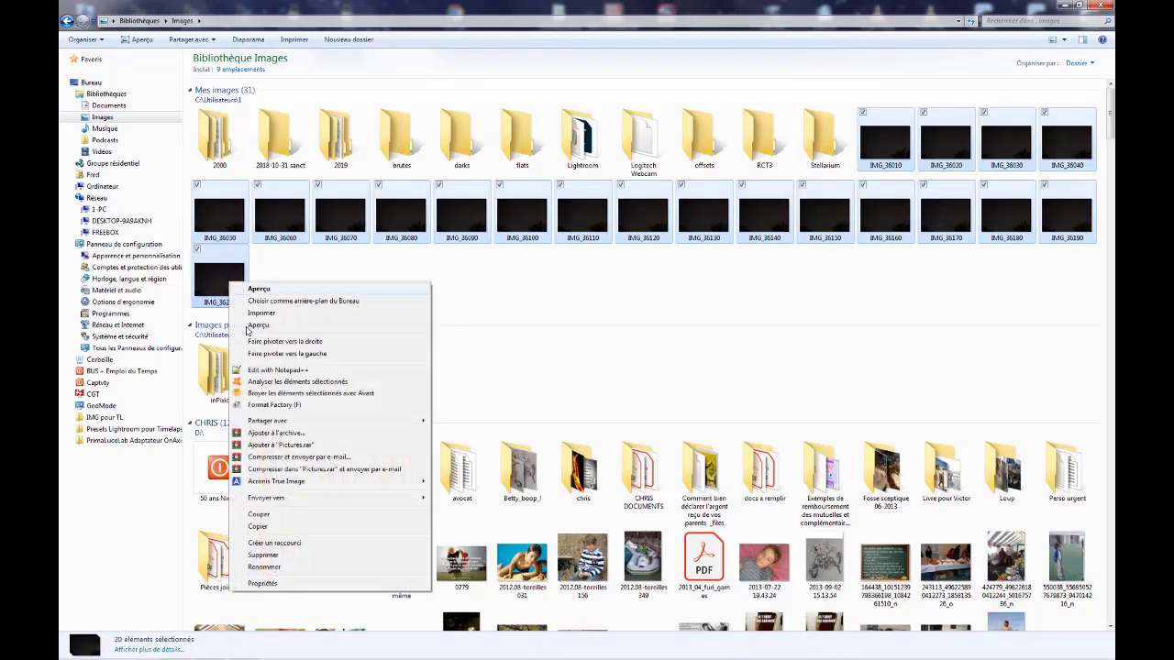
pyautogui.click(316, 516)
pyautogui.click(1104, 4)
pyautogui.rightClick(719, 155)
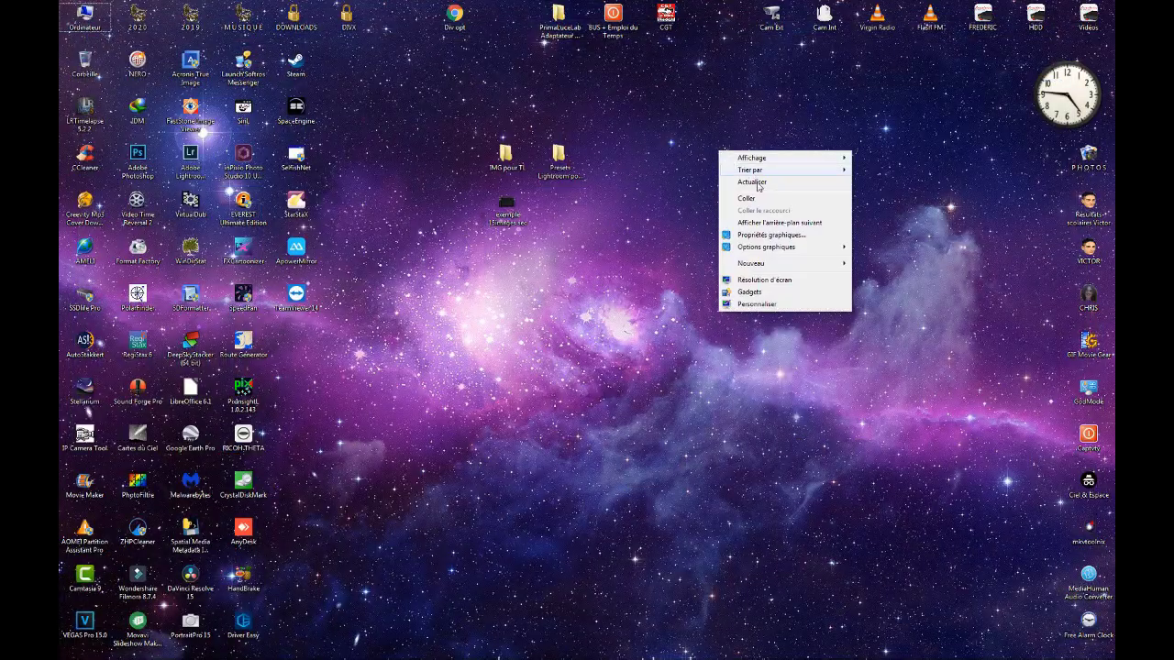
pyautogui.click(767, 200)
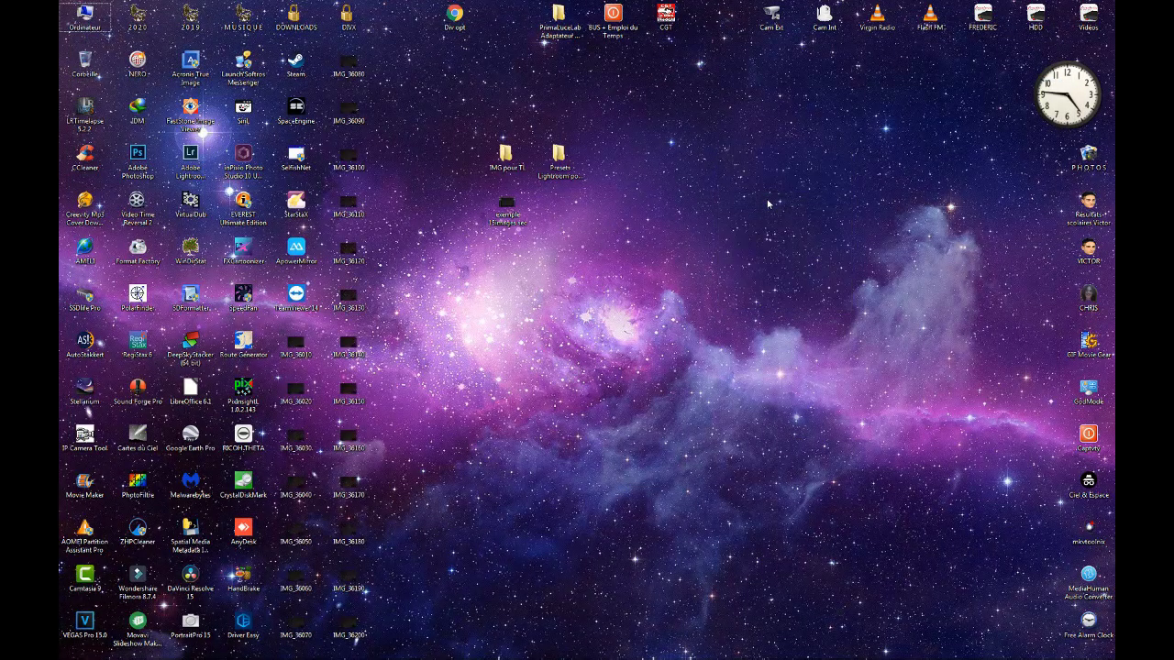
# - Create a new folder on the desktop, keeping its default name
pyautogui.rightClick(632, 269)
pyautogui.moveTo(716, 391)
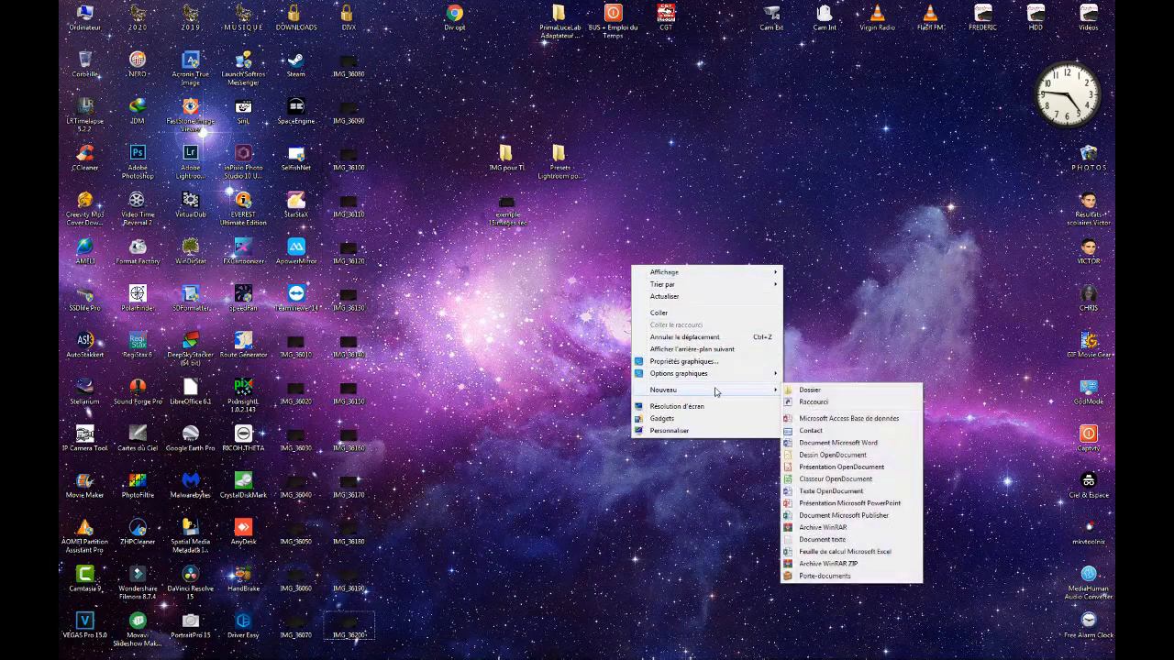
pyautogui.click(807, 390)
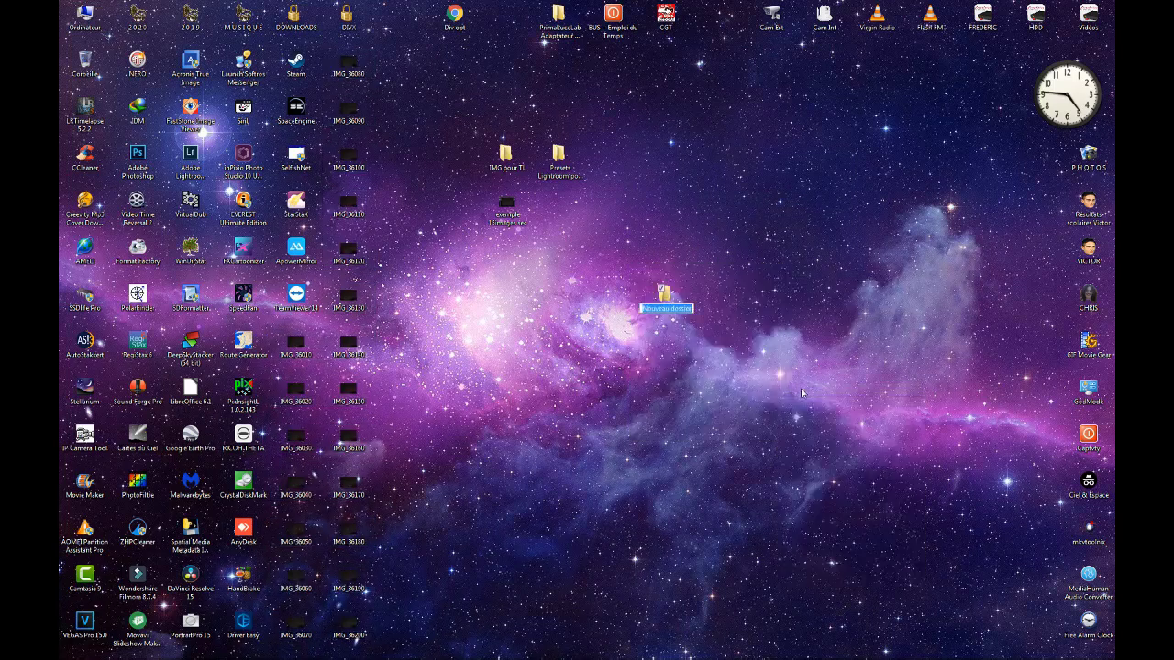
pyautogui.press('Return')
# - Move all the exported photos, IMG_36010 to IMG_36200, from the desktop into the new folder
pyautogui.moveTo(318, 42); pyautogui.dragTo(367, 642)
pyautogui.moveTo(349, 346); pyautogui.dragTo(654, 311)
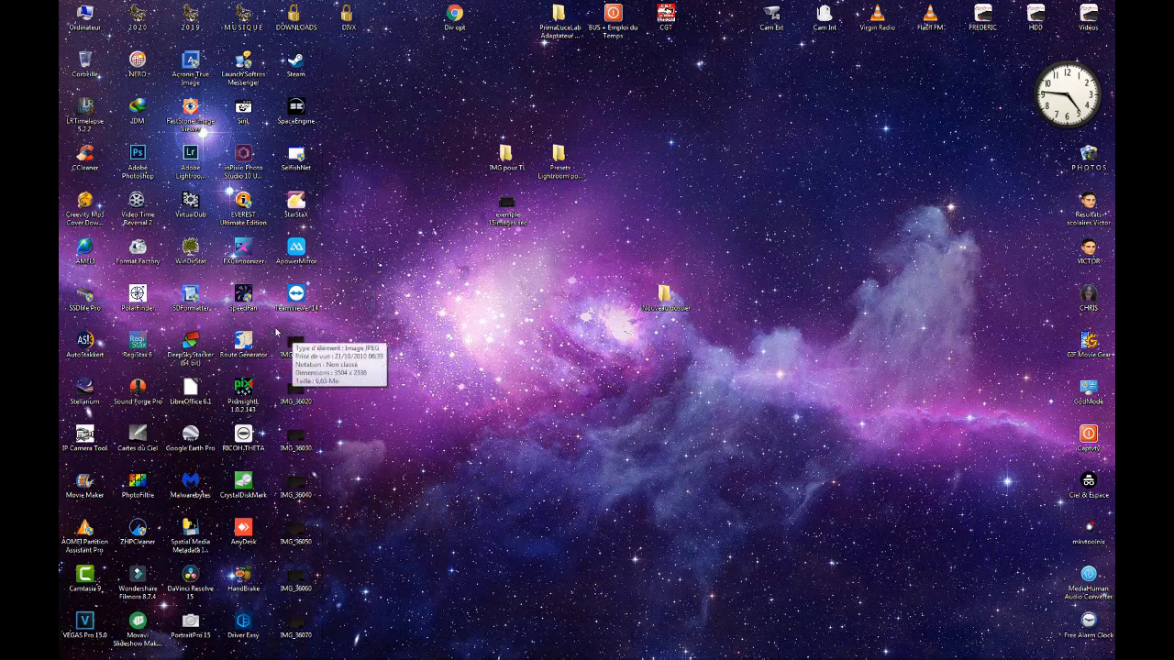
pyautogui.moveTo(274, 326); pyautogui.dragTo(330, 459)
pyautogui.moveTo(341, 533); pyautogui.dragTo(356, 642)
pyautogui.moveTo(315, 435); pyautogui.dragTo(662, 299)
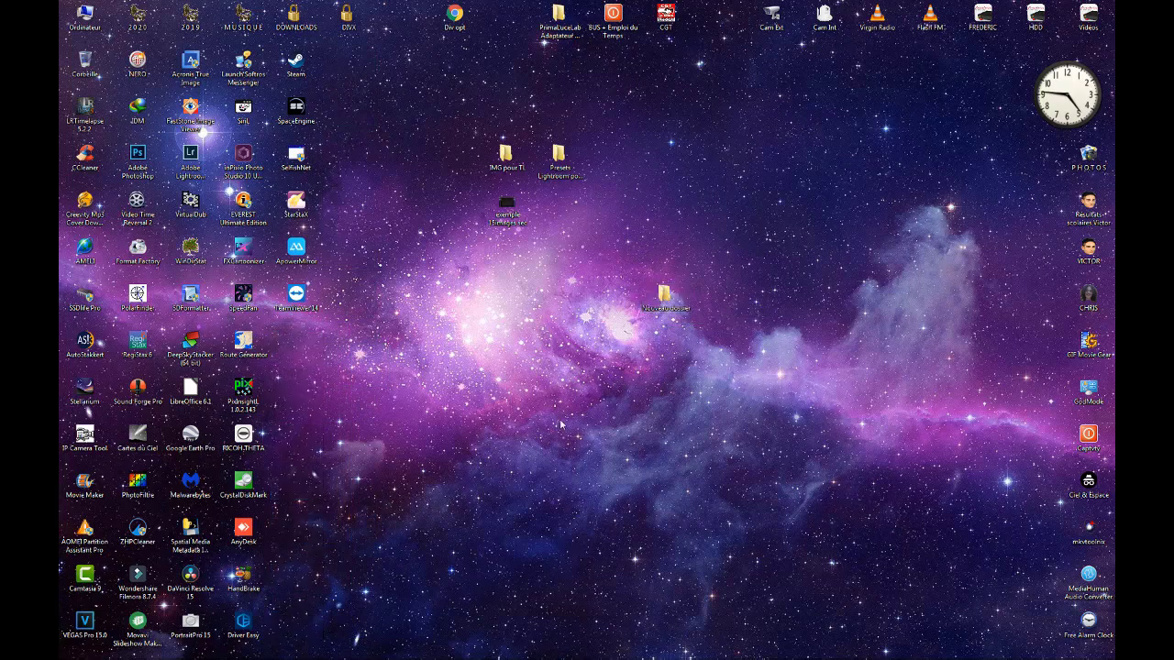
# - Open the new folder in Windows Explorer, view IMG_36090 in the photo viewer and close the viewer
pyautogui.doubleClick(664, 293)
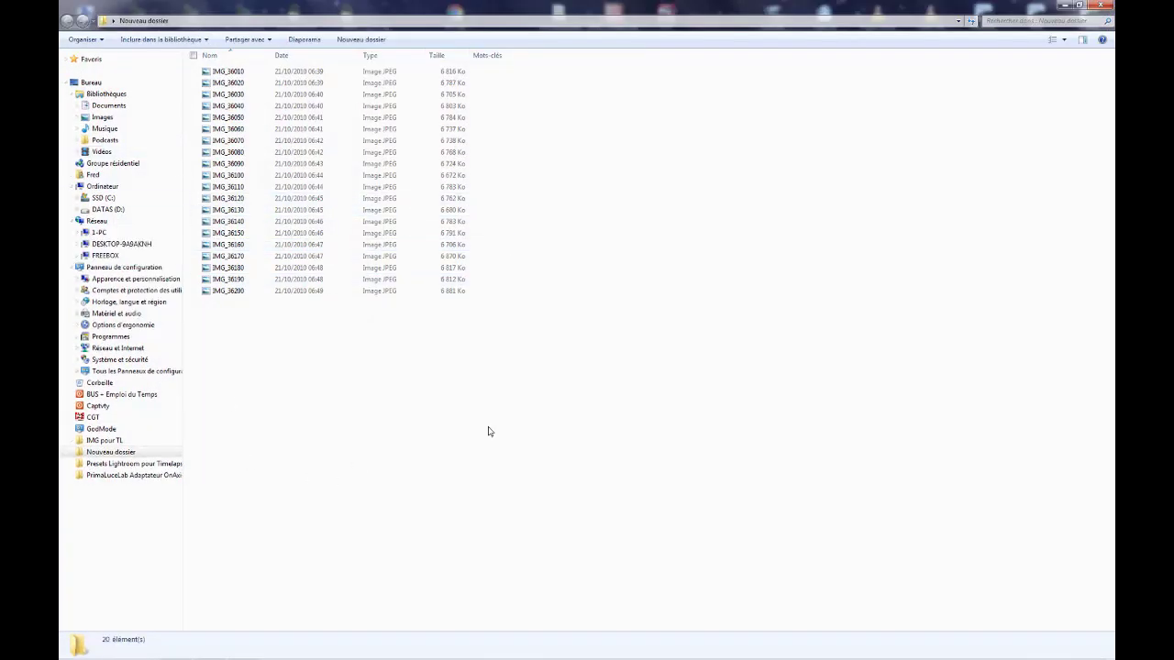
pyautogui.click(247, 165)
pyautogui.doubleClick(248, 168)
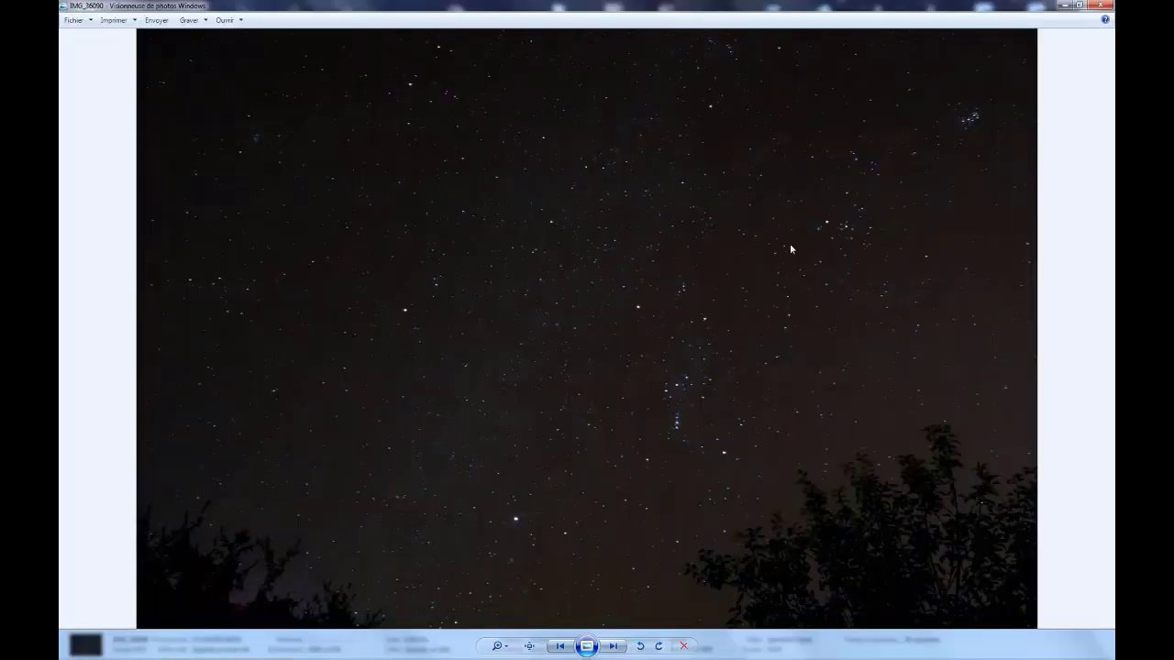
pyautogui.click(1101, 6)
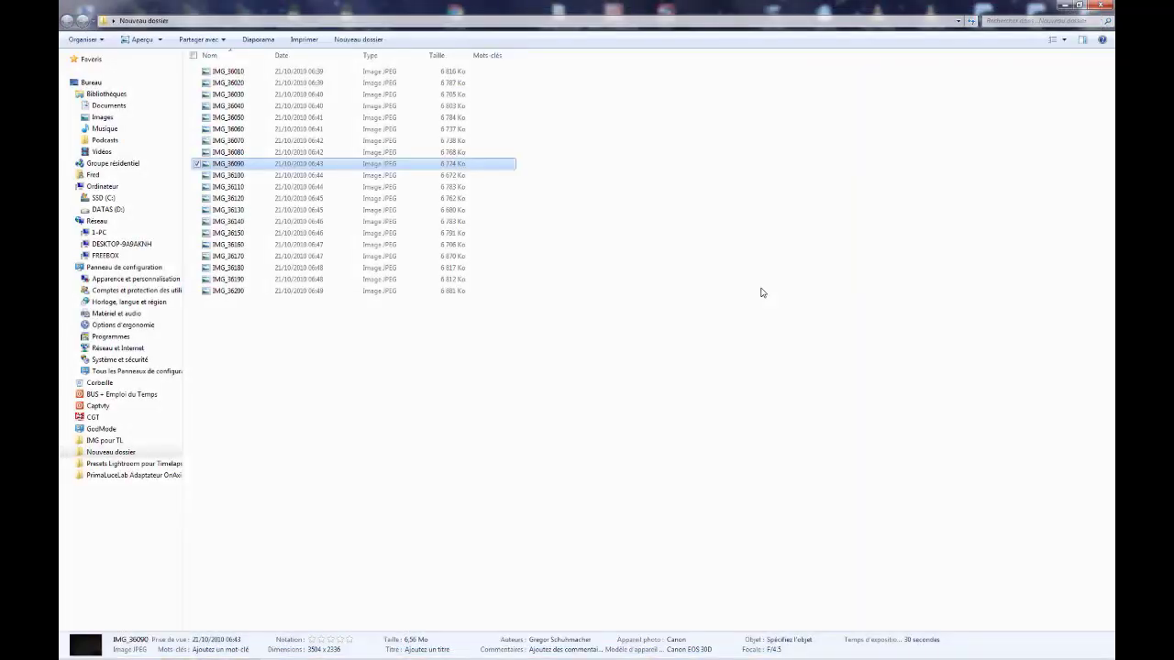
# - Close the exported photos' folder window and launch StarStaX from the desktop
pyautogui.click(1099, 5)
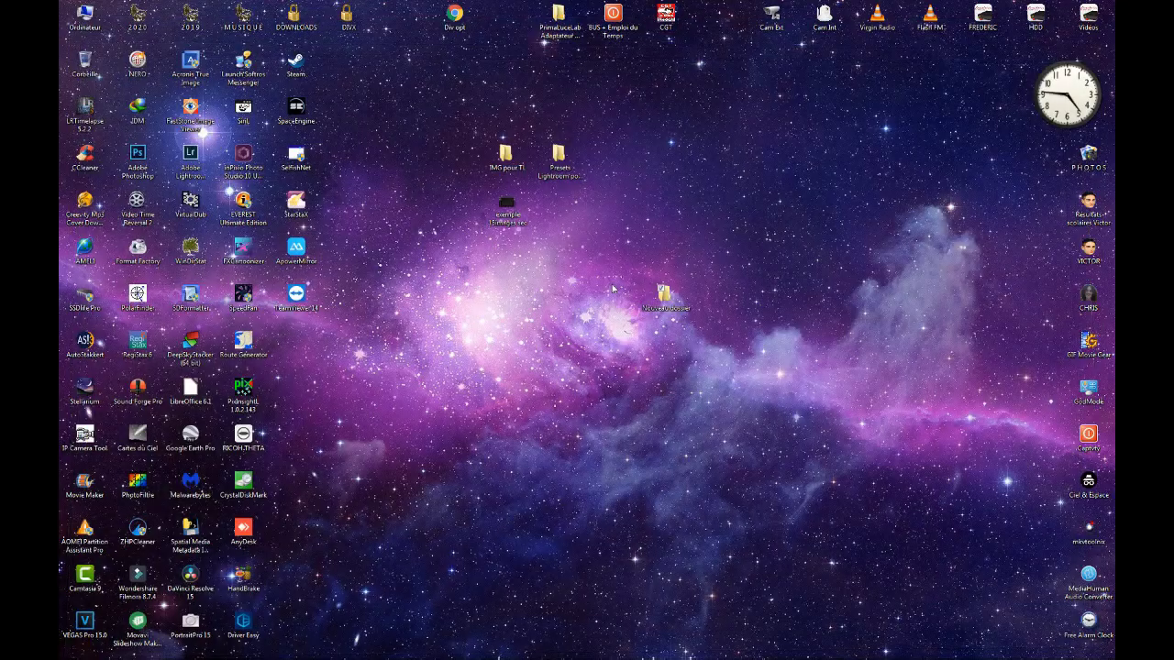
pyautogui.click(306, 154)
pyautogui.moveTo(300, 156)
pyautogui.mouseDown()
pyautogui.moveTo(406, 157)
pyautogui.moveTo(300, 158)
pyautogui.mouseUp()
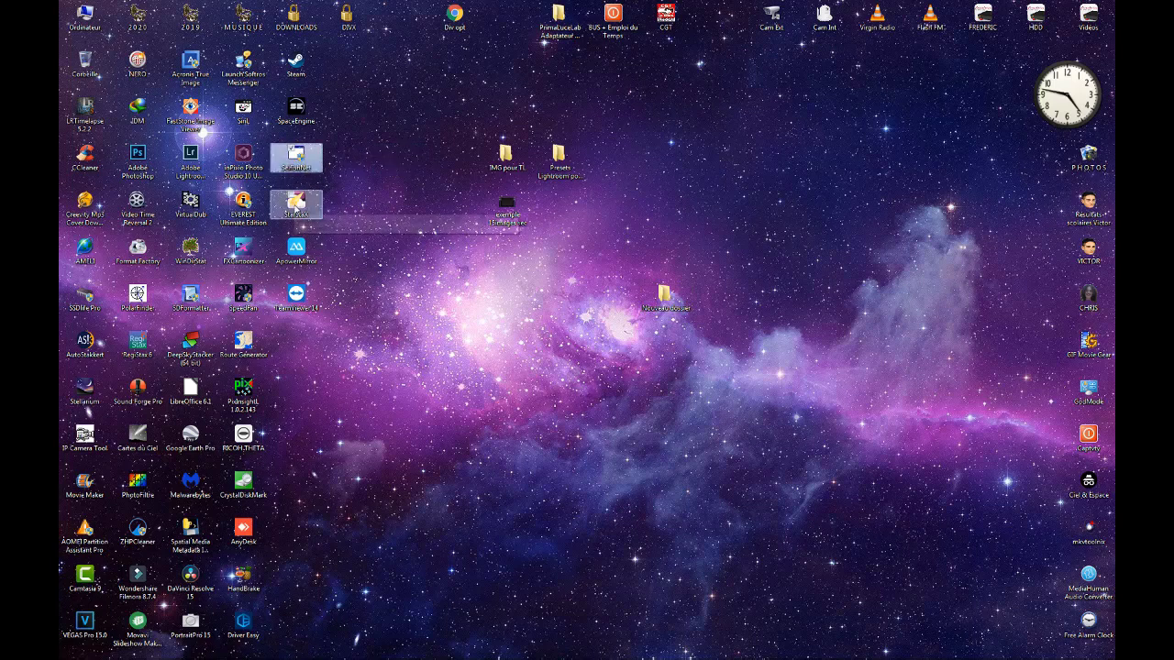
pyautogui.click(315, 211)
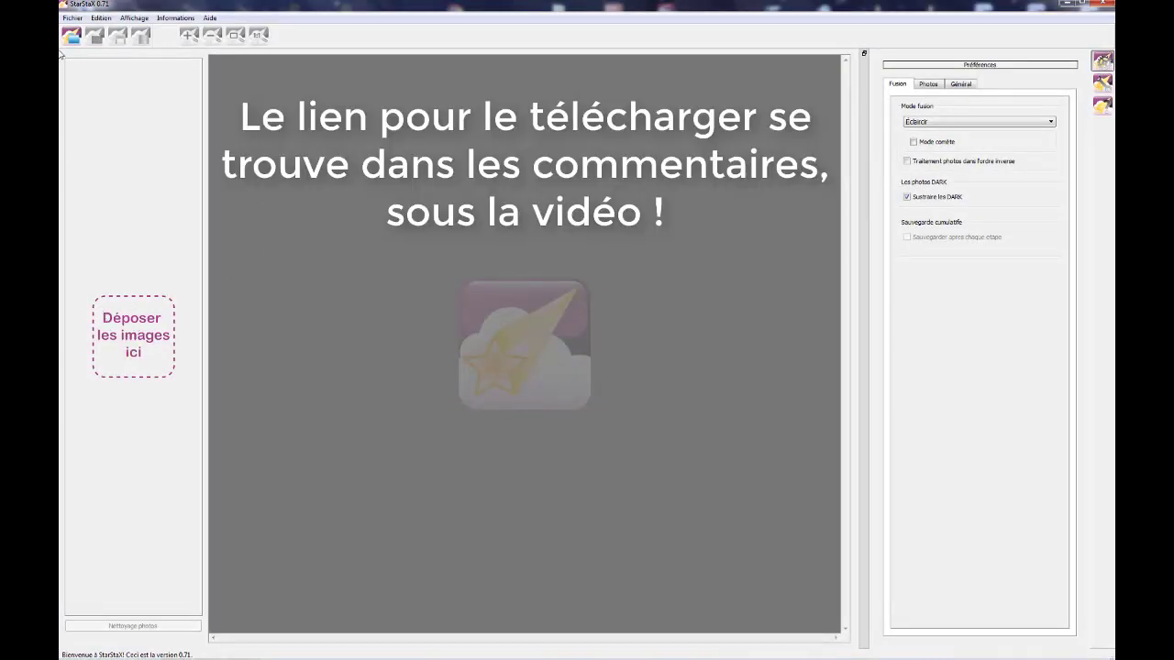
# - Load all 20 photos, IMG_36010 to IMG_36200, from the desktop folder Nouveau dossier into StarStaX
pyautogui.click(73, 18)
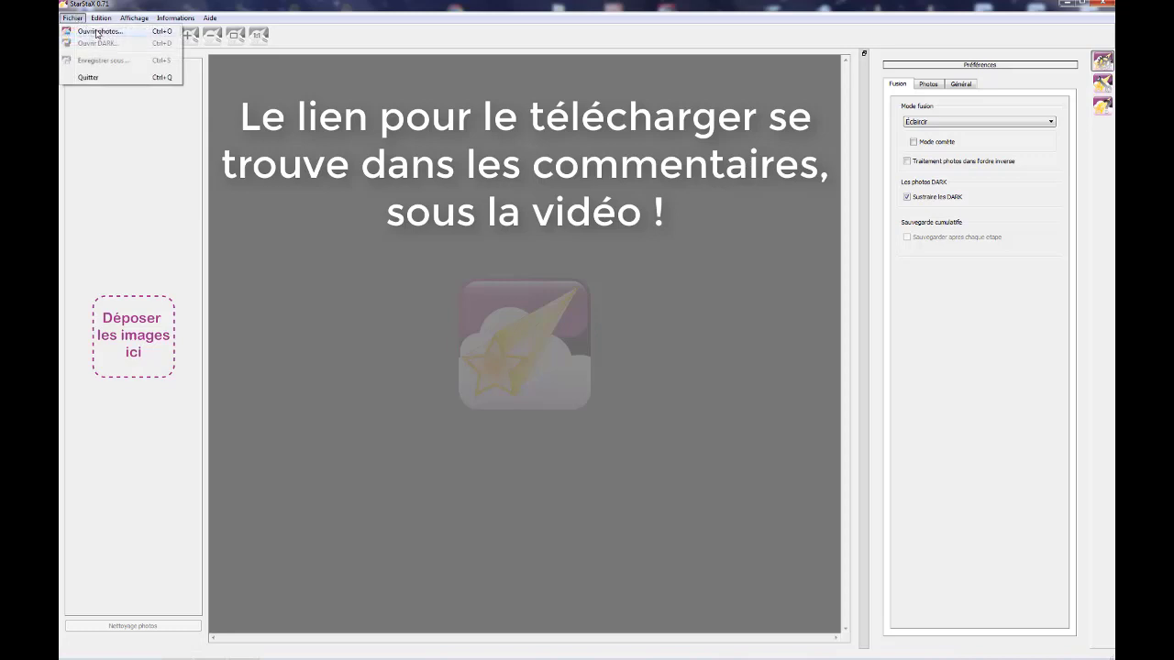
pyautogui.click(97, 32)
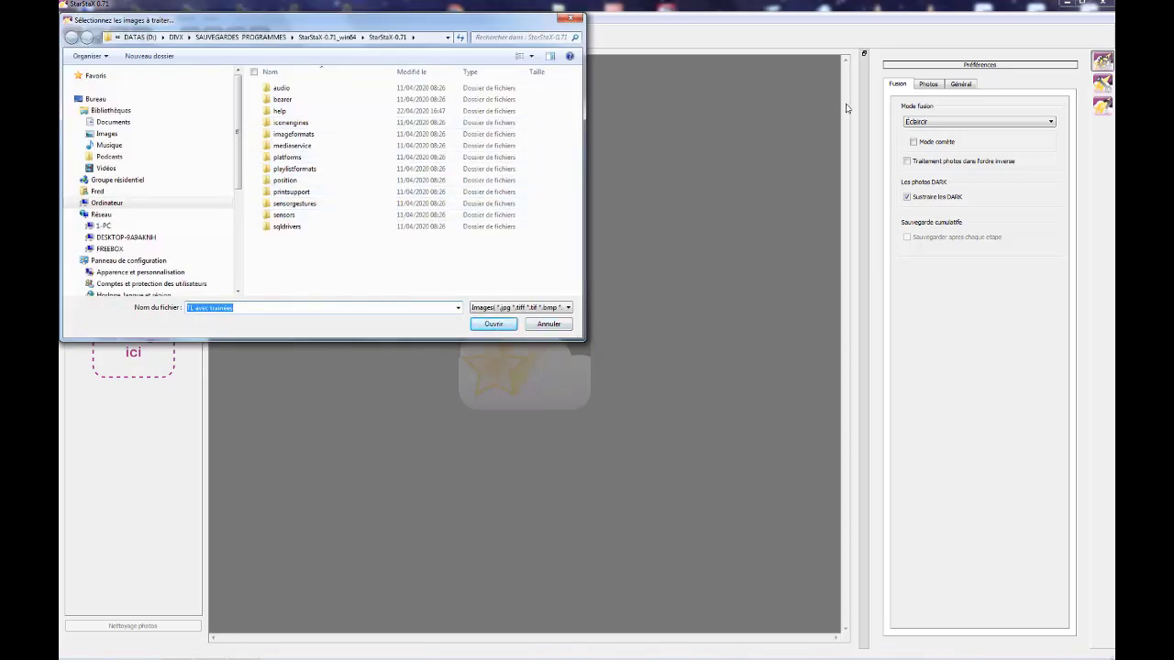
pyautogui.click(95, 99)
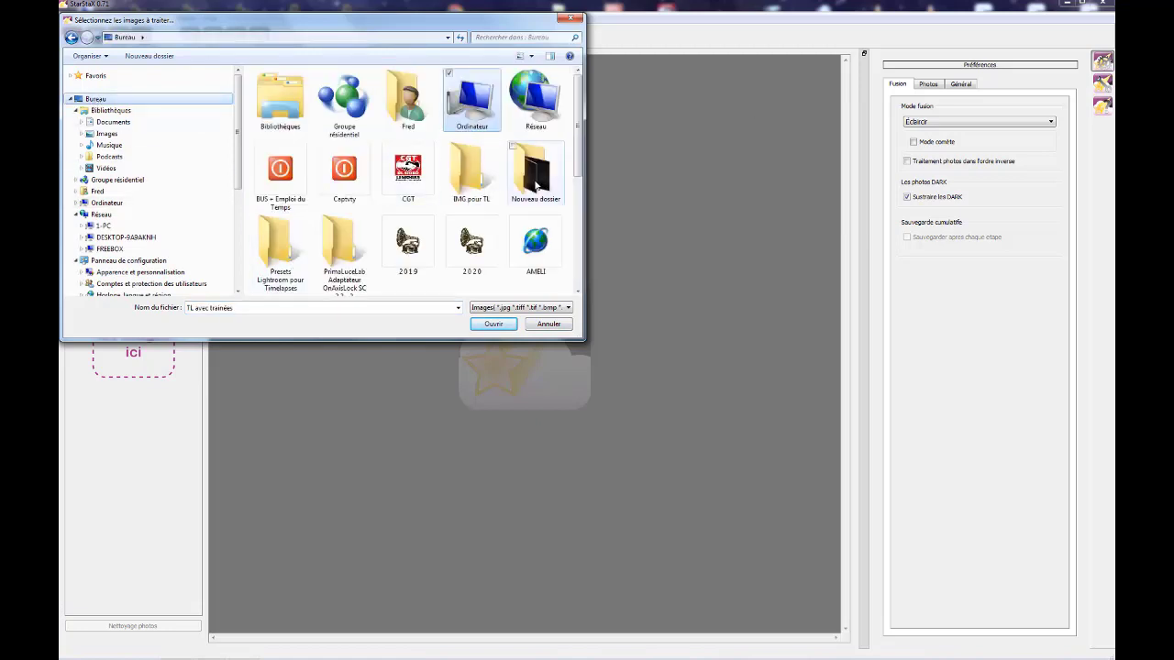
pyautogui.doubleClick(537, 183)
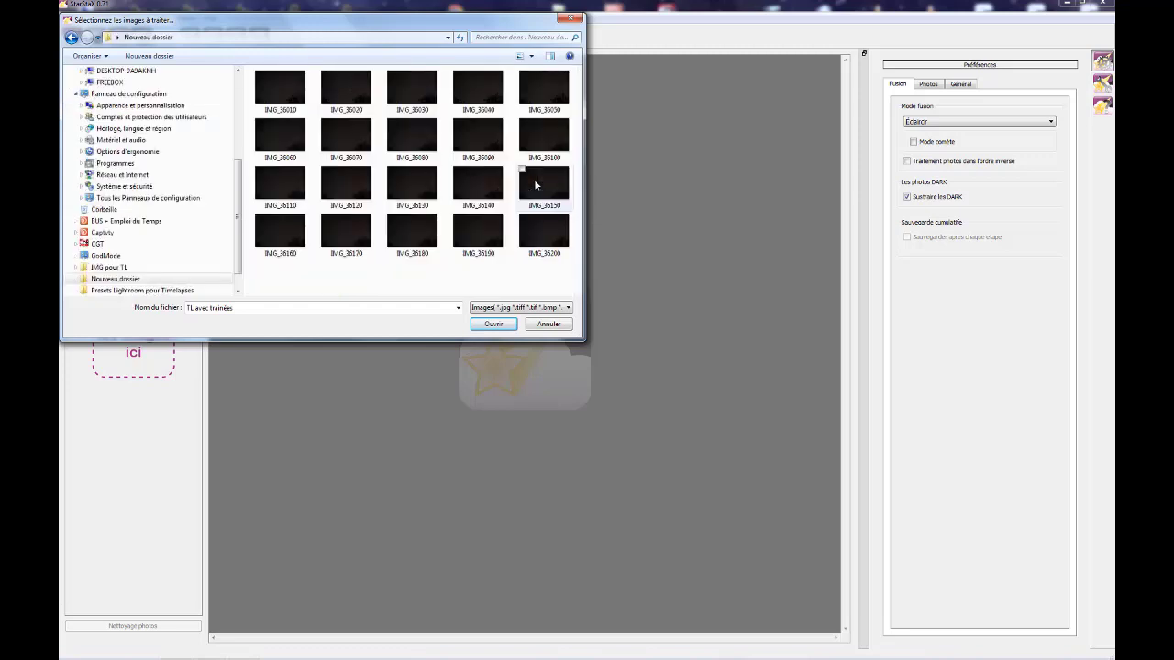
pyautogui.click(268, 99)
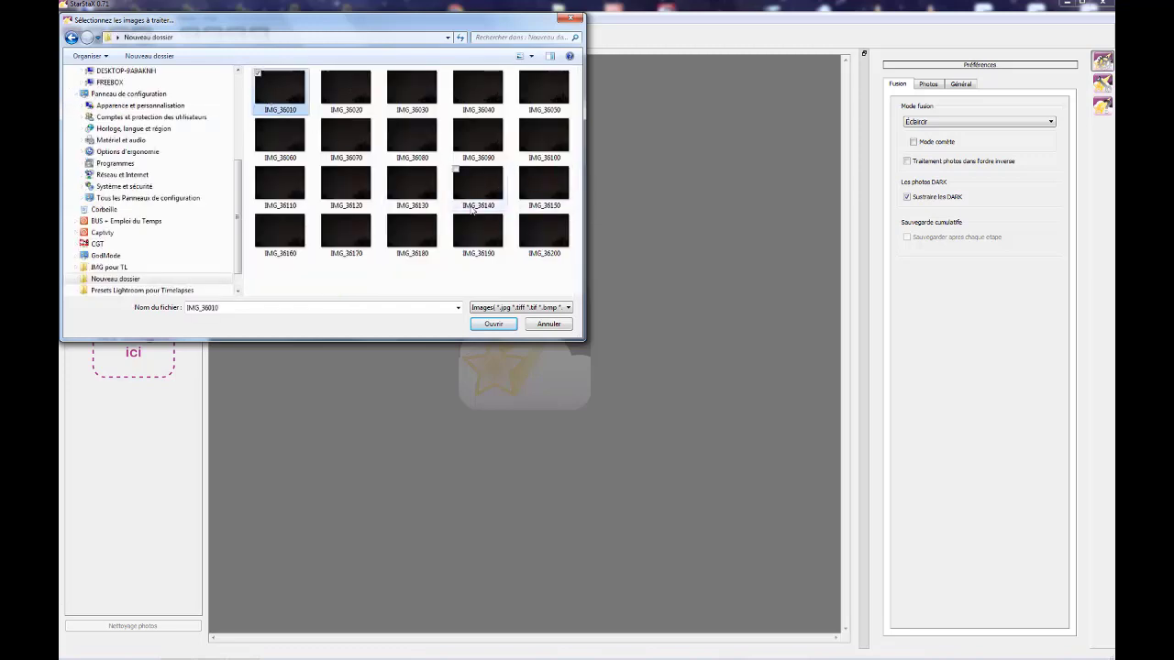
pyautogui.keyDown('shift'); pyautogui.click(539, 239); pyautogui.keyUp('shift')
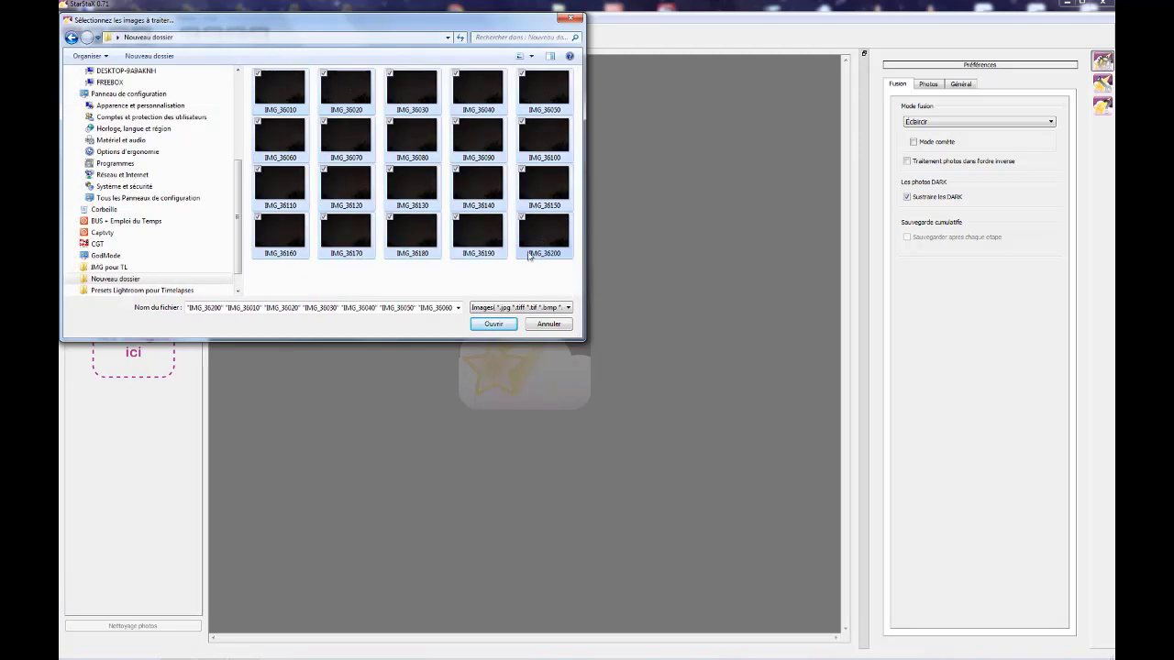
pyautogui.click(495, 325)
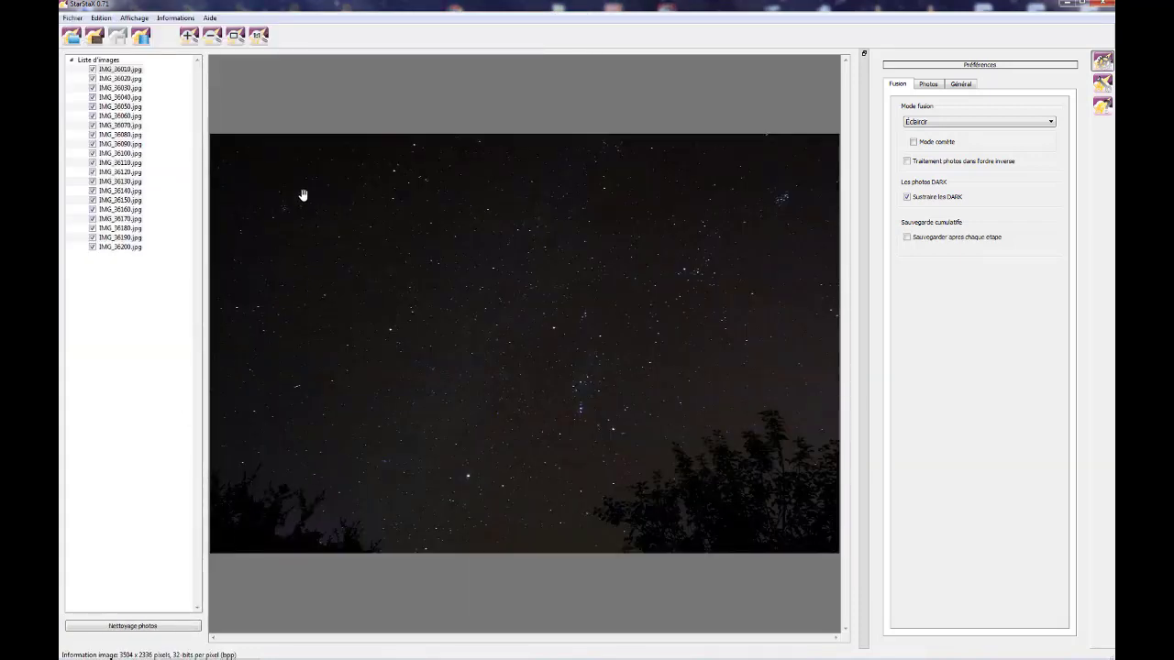
# - Merge the loaded photos into a star-trail image using the Éclaircir blending mode, without cumulative saving
pyautogui.click(70, 18)
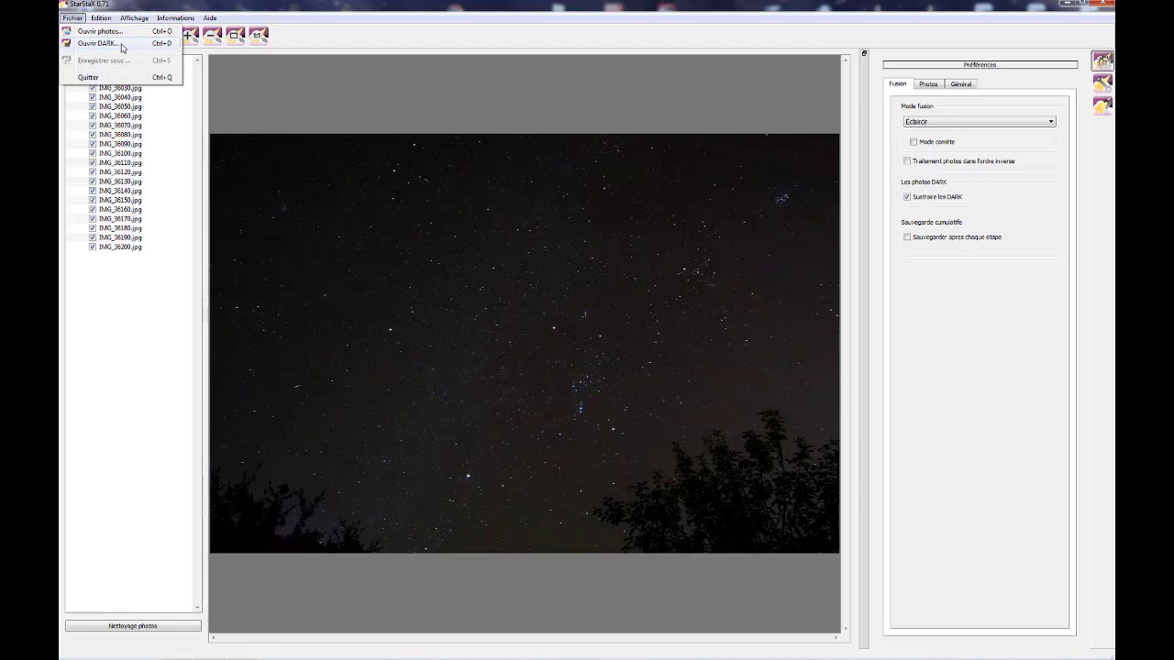
pyautogui.click(372, 38)
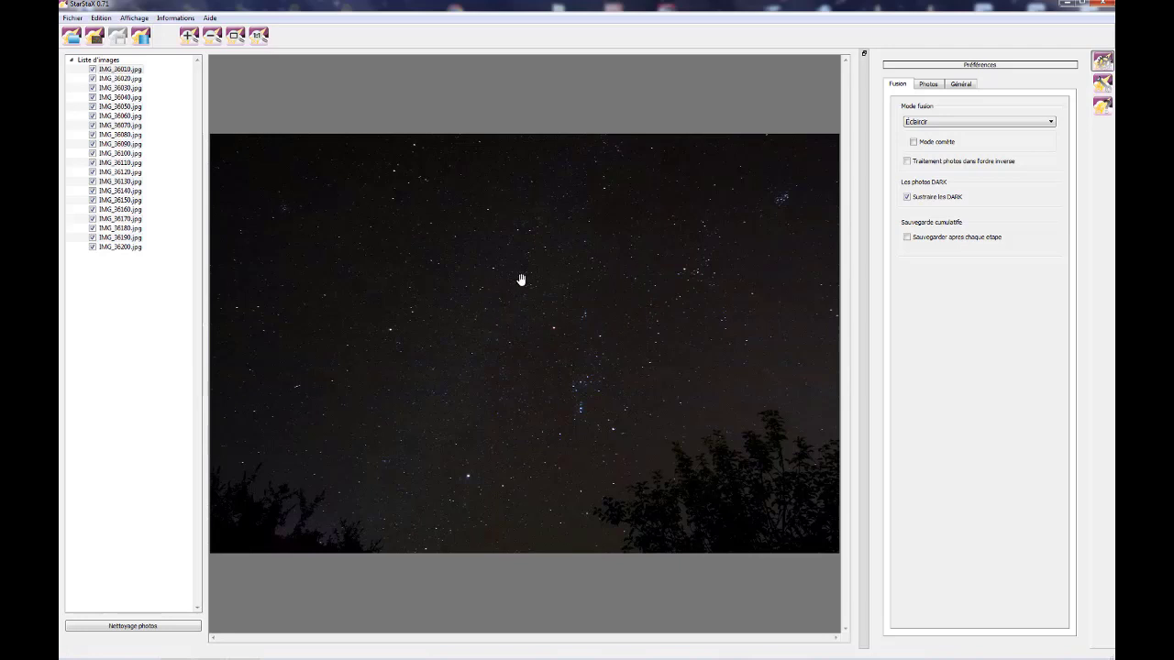
pyautogui.click(140, 37)
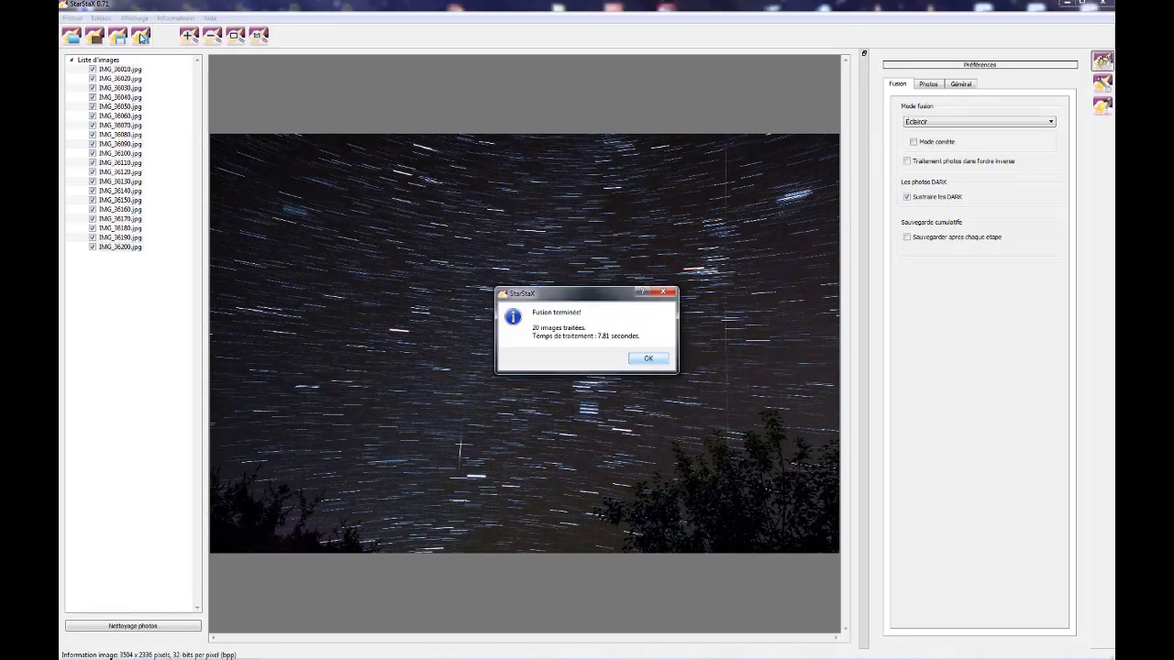
pyautogui.click(645, 360)
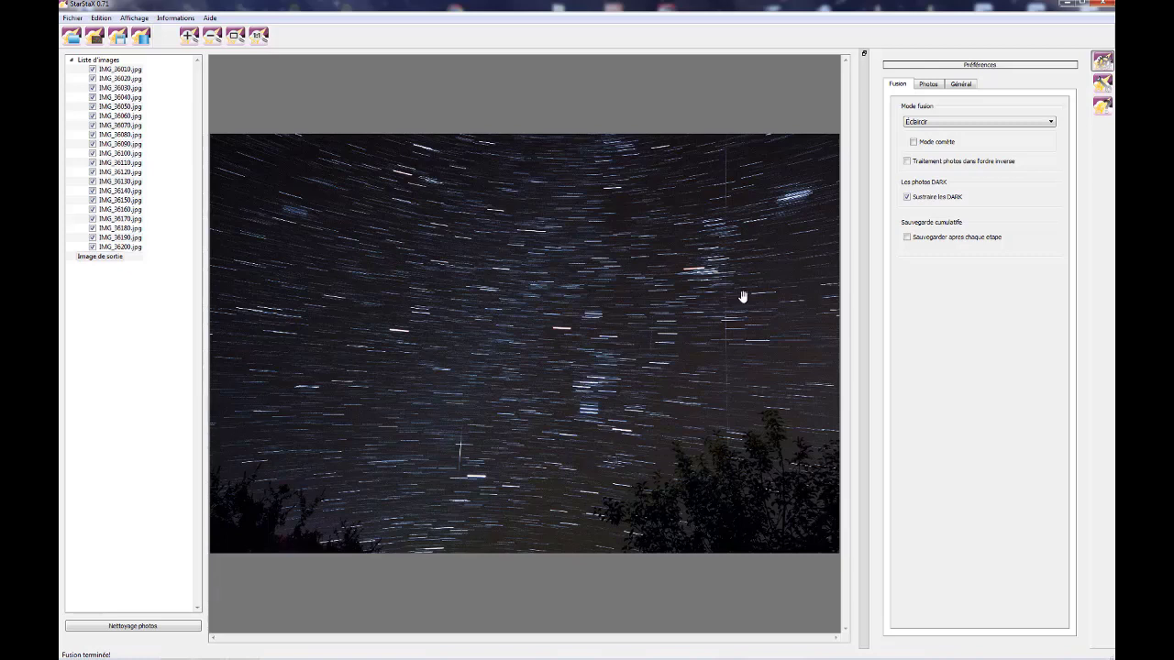
# - Enable saving after each stage as .jpg in Nouveau dossier, merge the photos with Éclaircir blending and close StarStaX
pyautogui.click(907, 238)
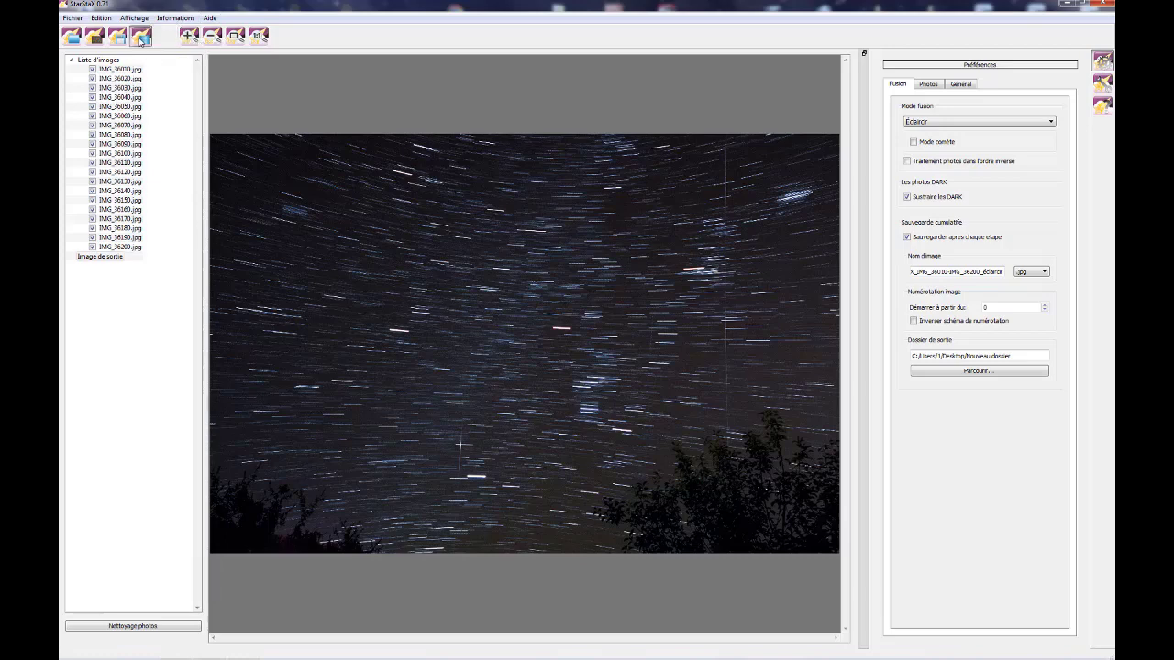
pyautogui.click(216, 37)
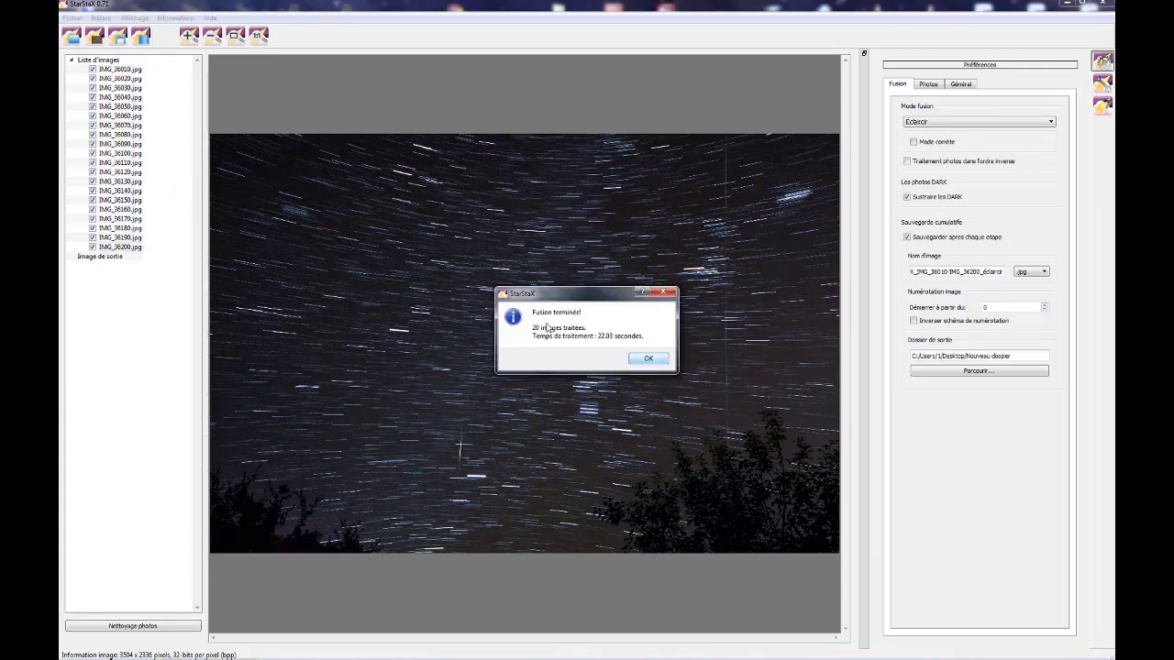
pyautogui.click(648, 358)
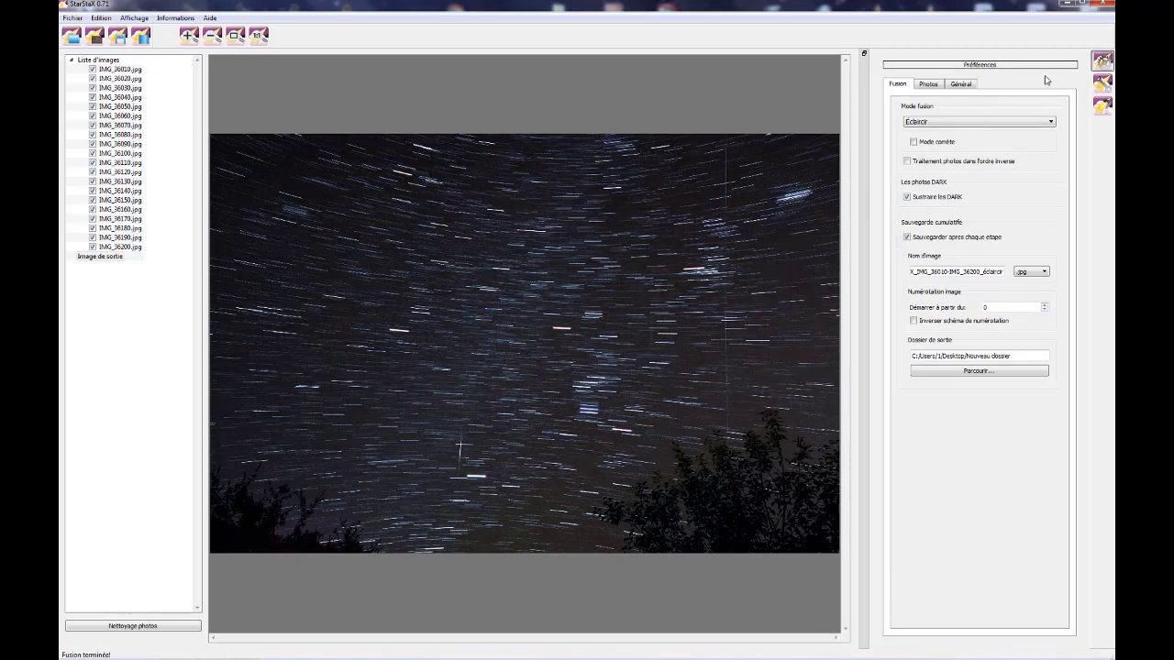
pyautogui.click(1103, 6)
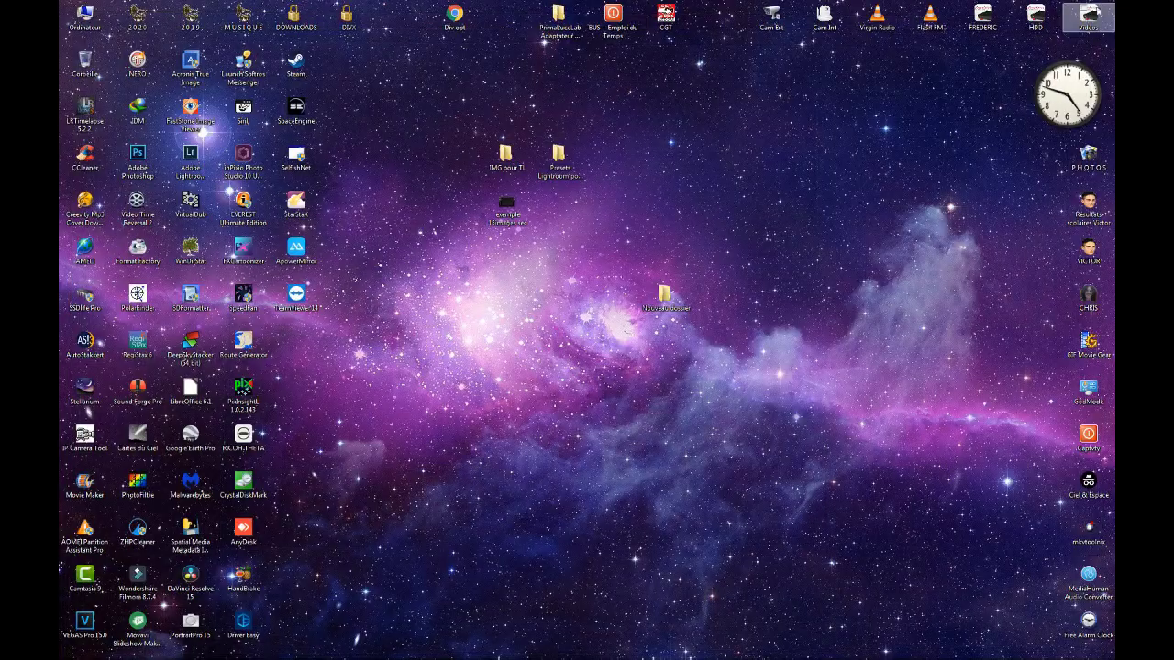
# - Open Nouveau dossier and view the successive StarStaX images in the photo viewer to examine how the star trails build up
pyautogui.doubleClick(671, 303)
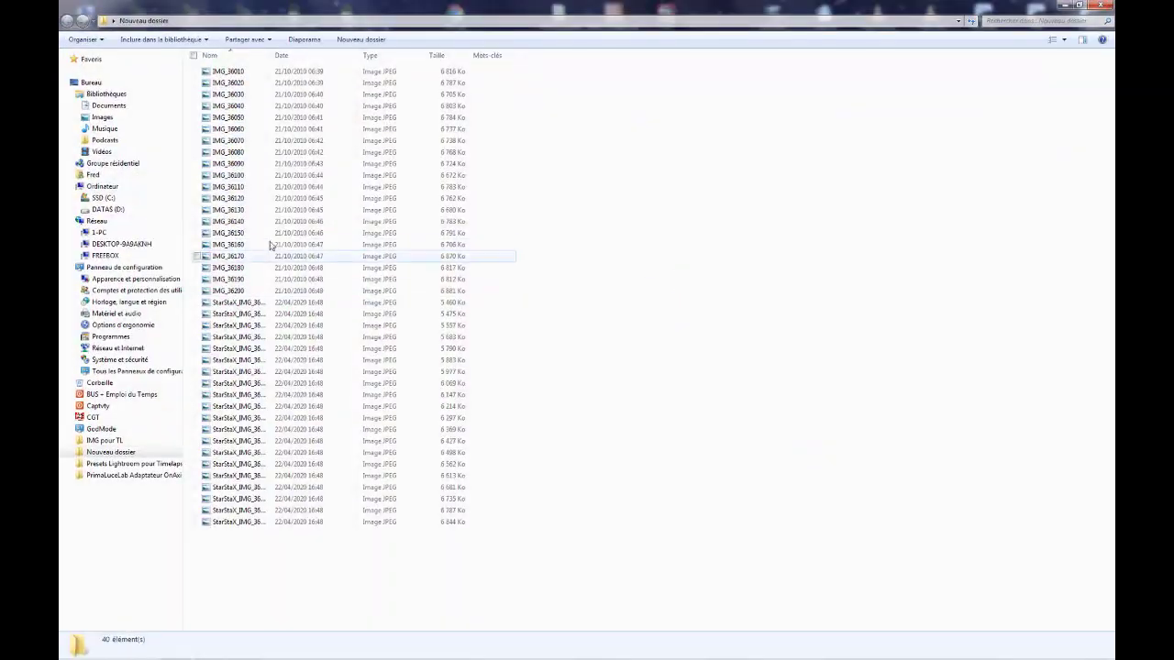
pyautogui.click(264, 305)
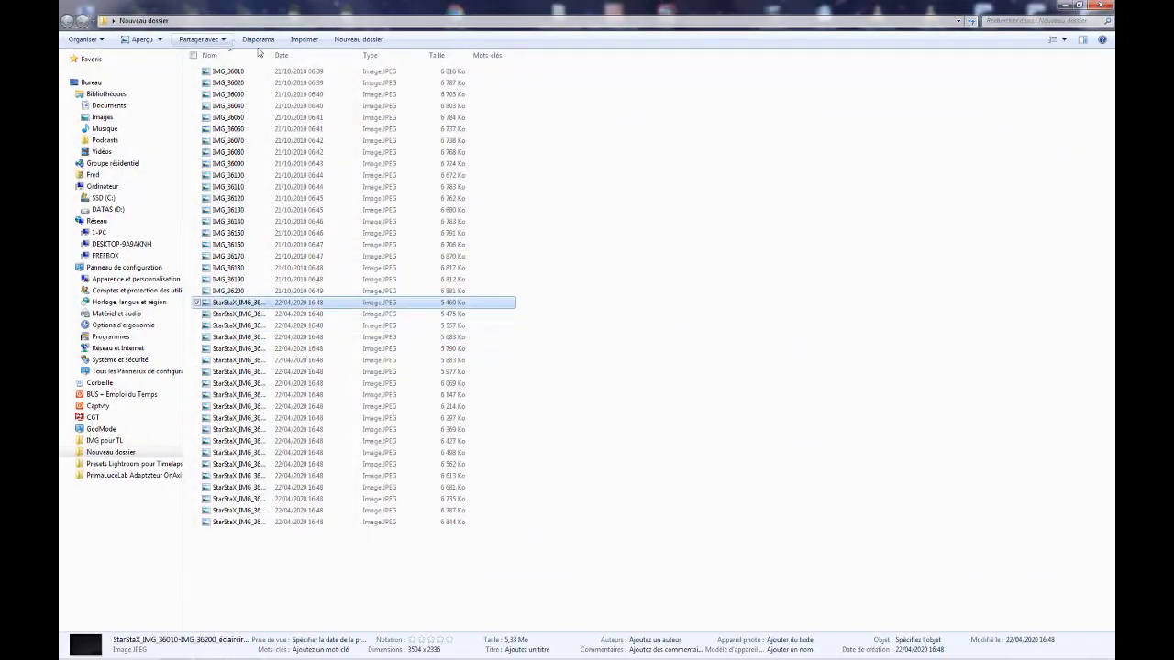
pyautogui.doubleClick(261, 306)
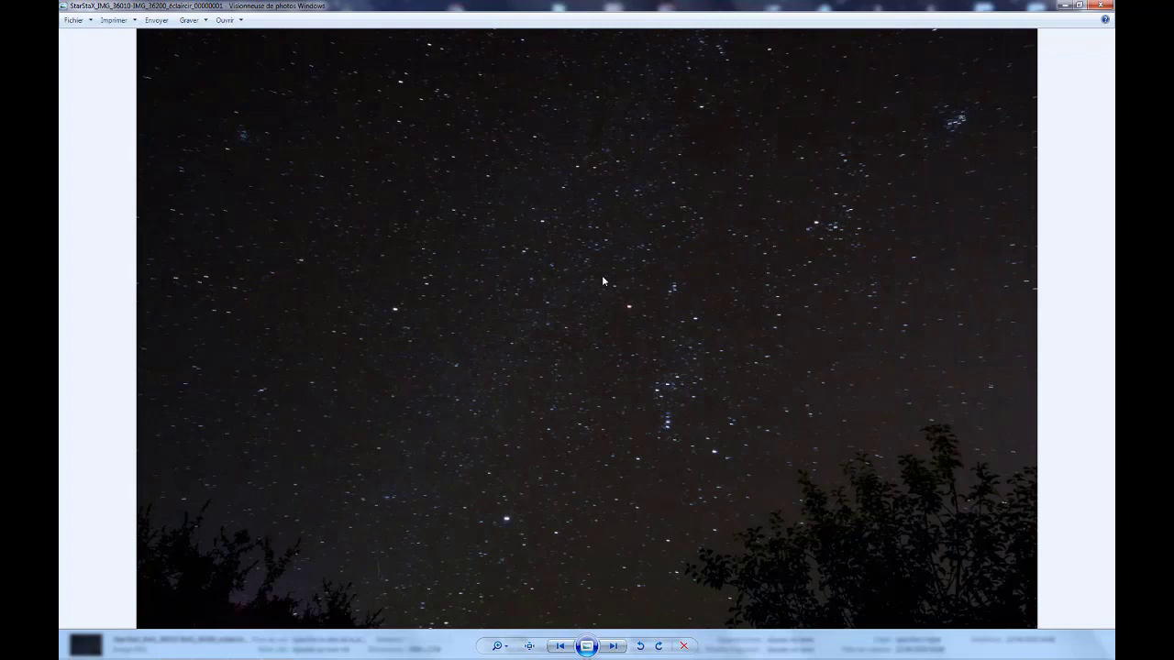
pyautogui.press('Right')
pyautogui.press('Right')
pyautogui.press('Right')
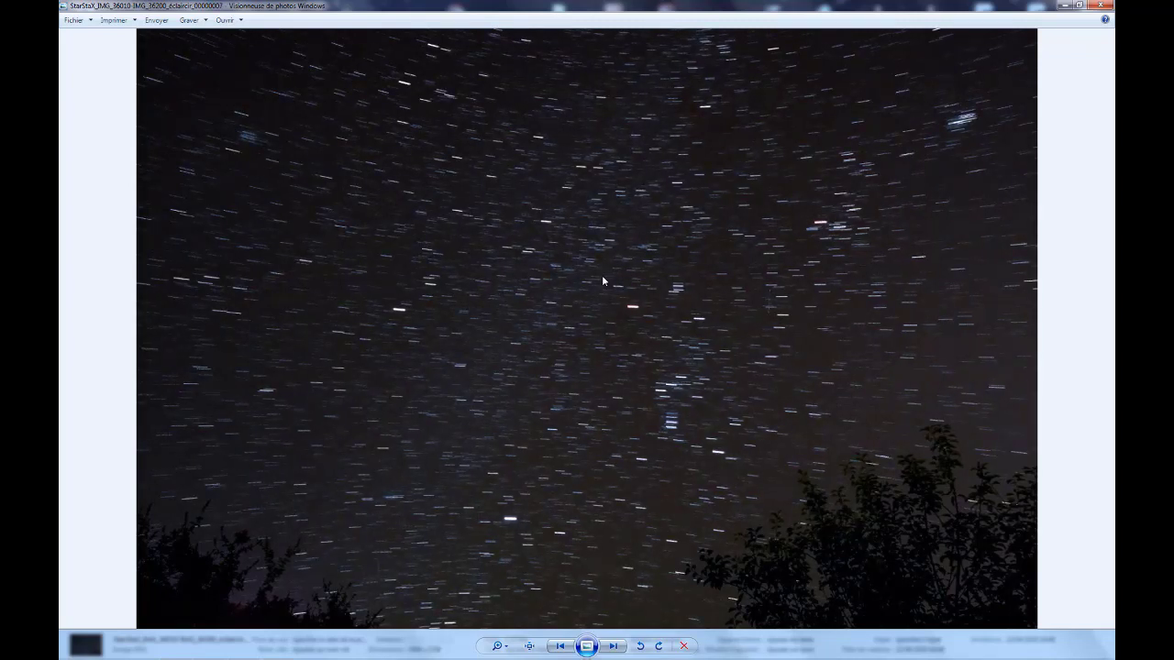
pyautogui.press('Right')
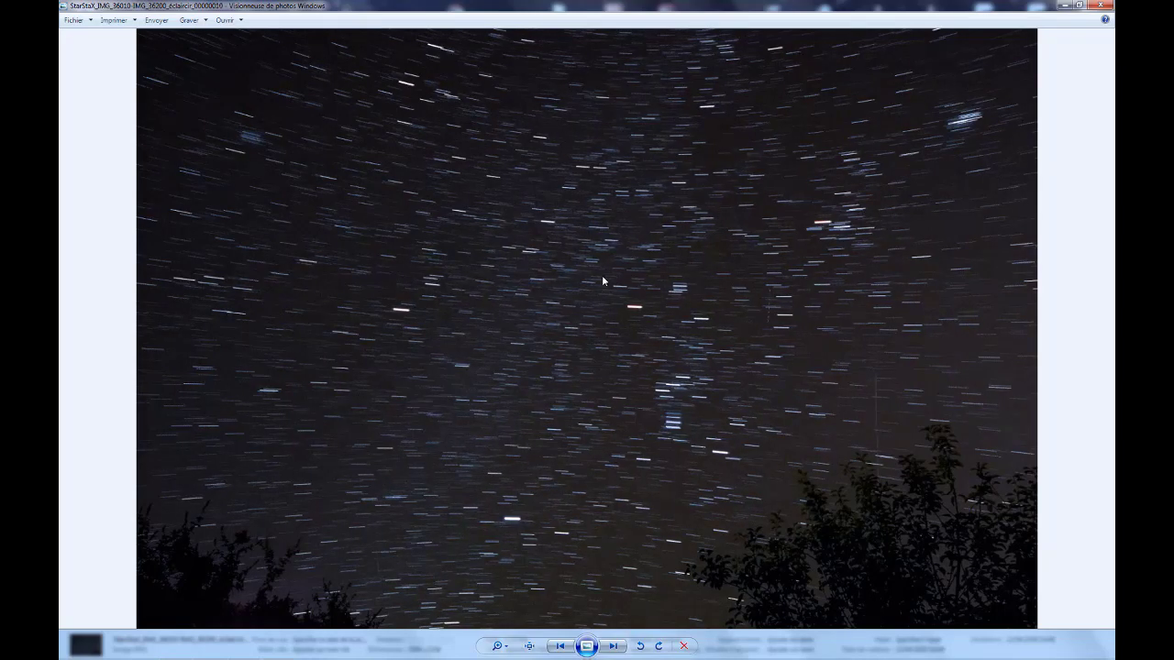
pyautogui.press('Right')
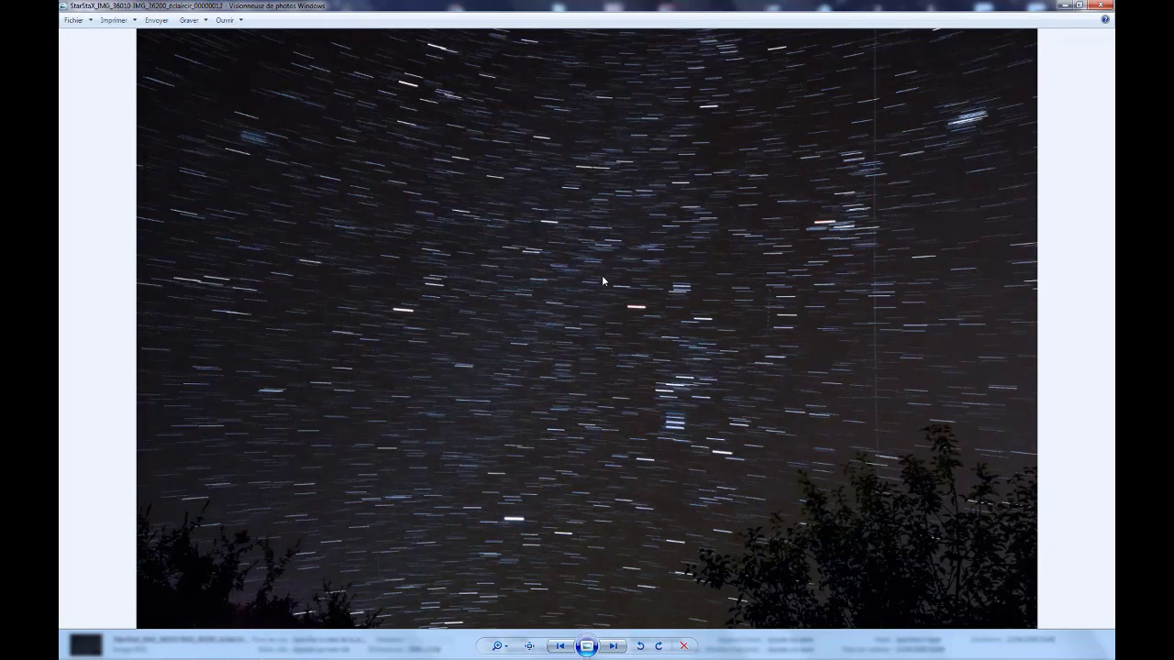
pyautogui.press('Right')
pyautogui.press('Right')
pyautogui.press('Right')
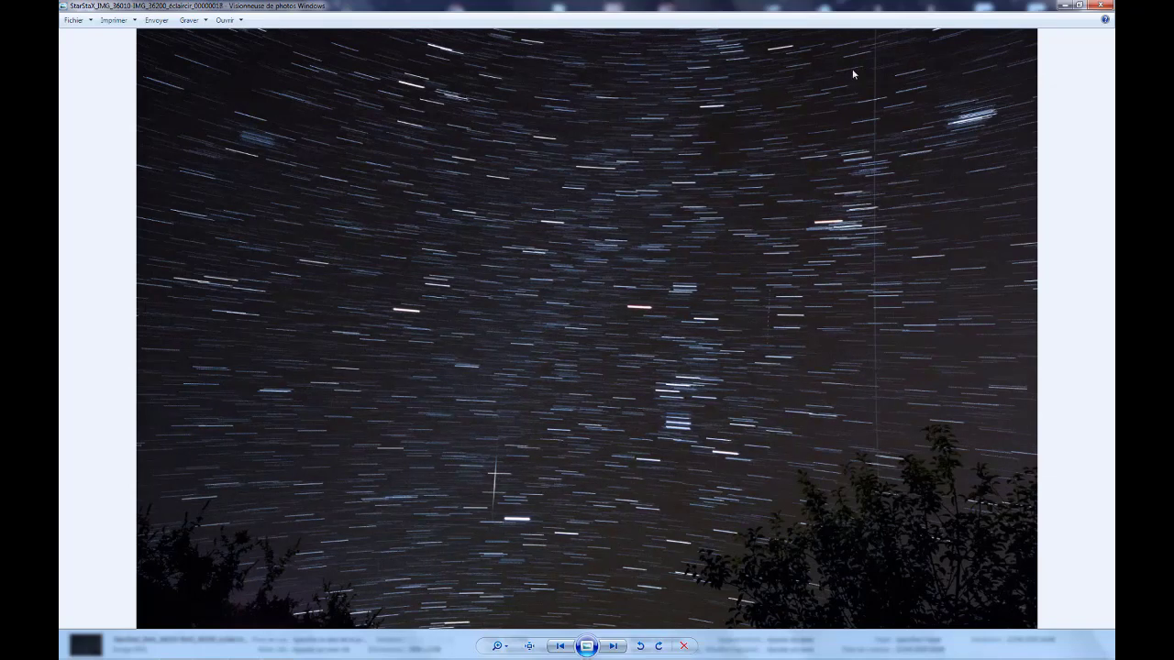
pyautogui.click(1100, 5)
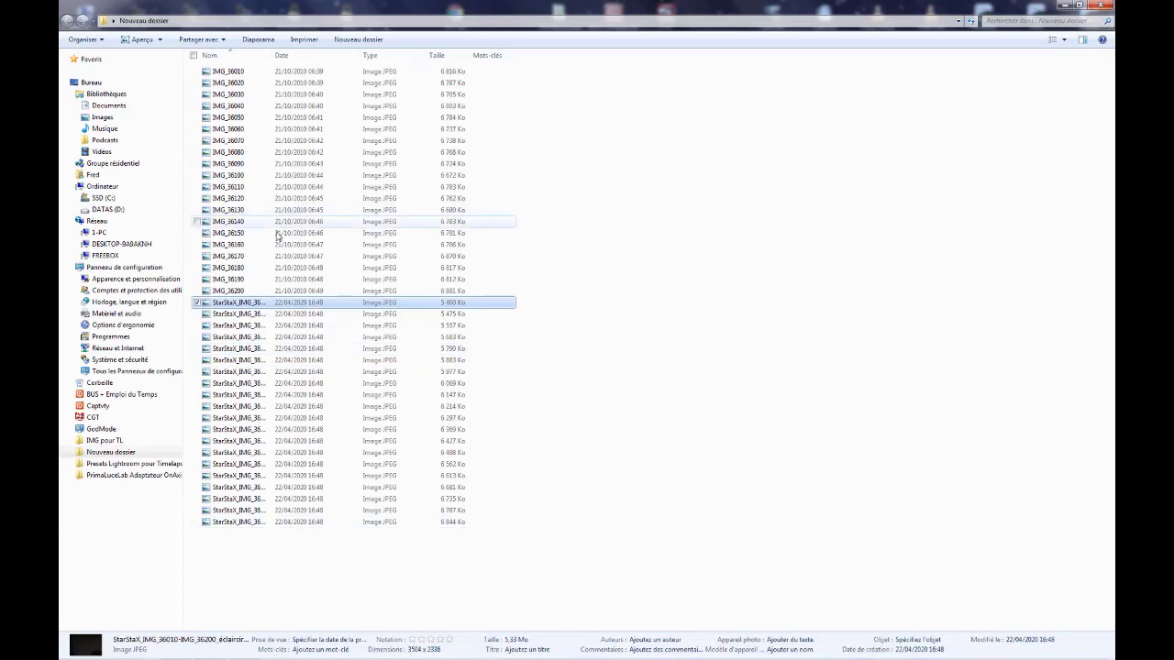
# - Delete the 20 original photos, IMG_36010 to IMG_36200, from Nouveau dossier and close the folder window
pyautogui.click(240, 290)
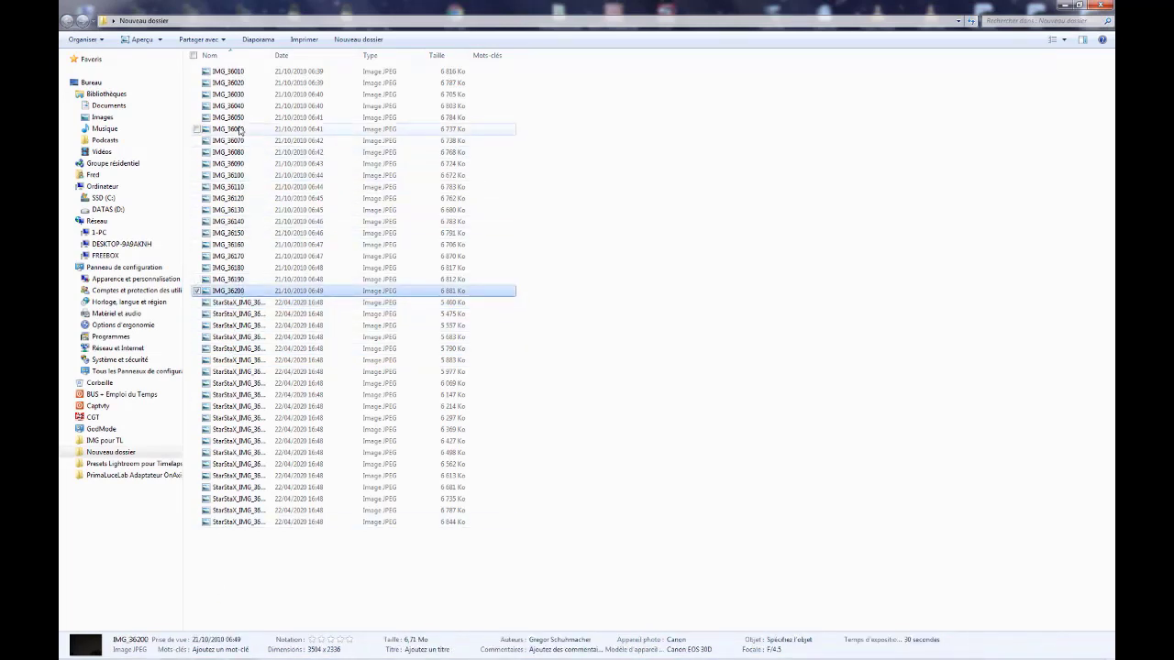
pyautogui.keyDown('shift'); pyautogui.click(250, 75); pyautogui.keyUp('shift')
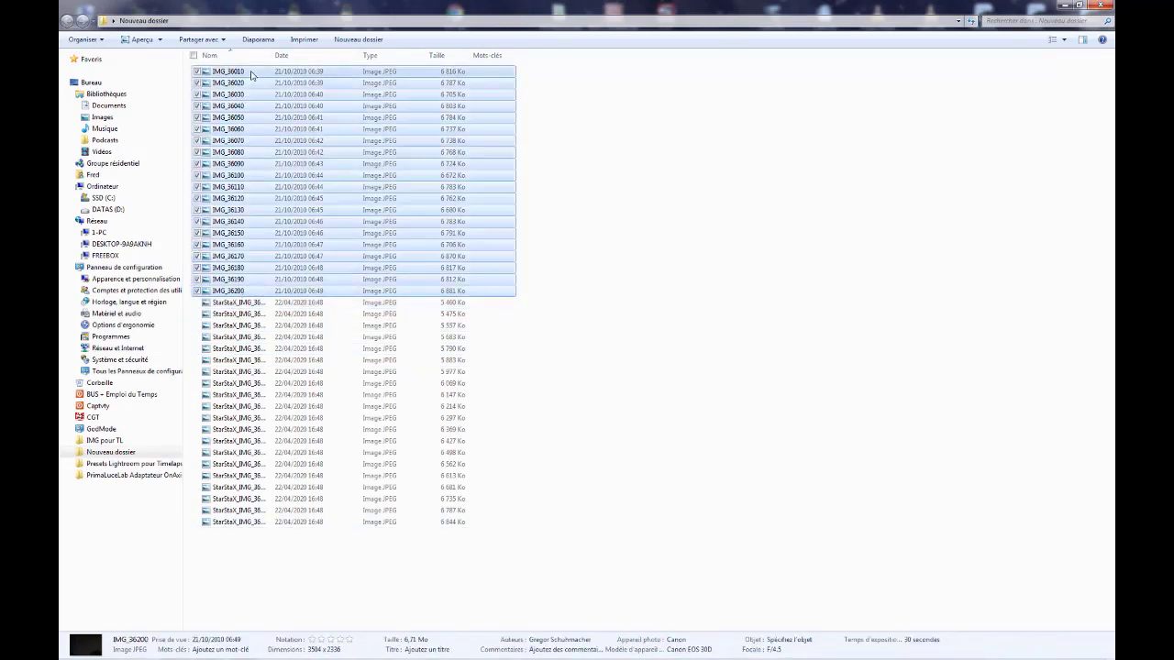
pyautogui.press('Delete')
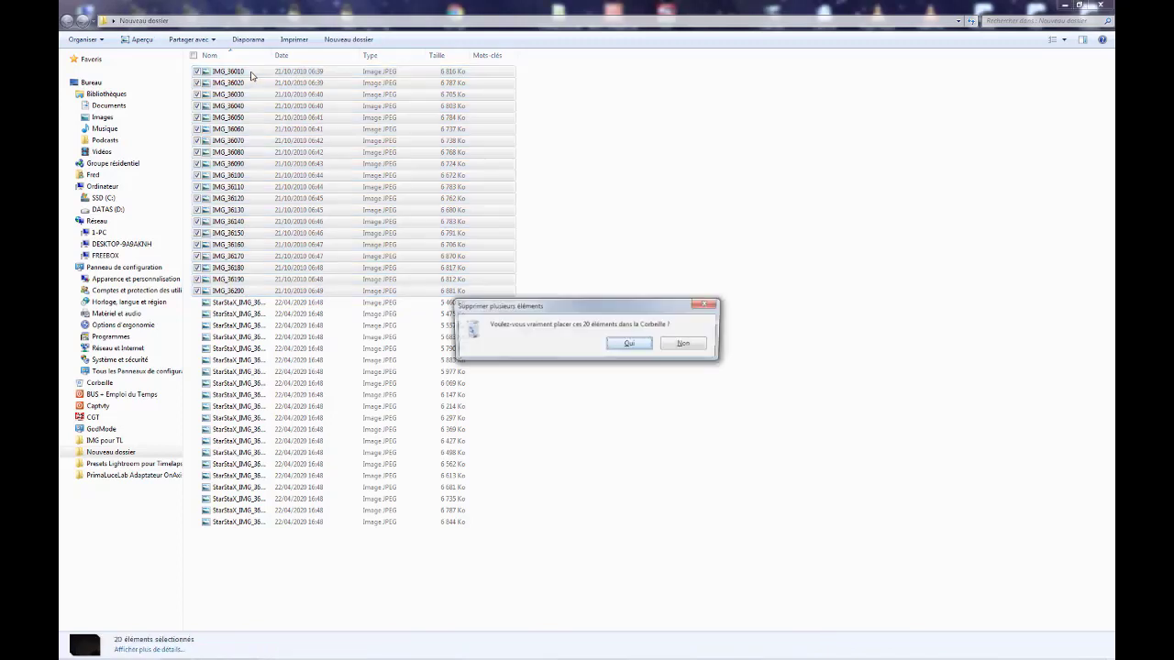
pyautogui.click(628, 344)
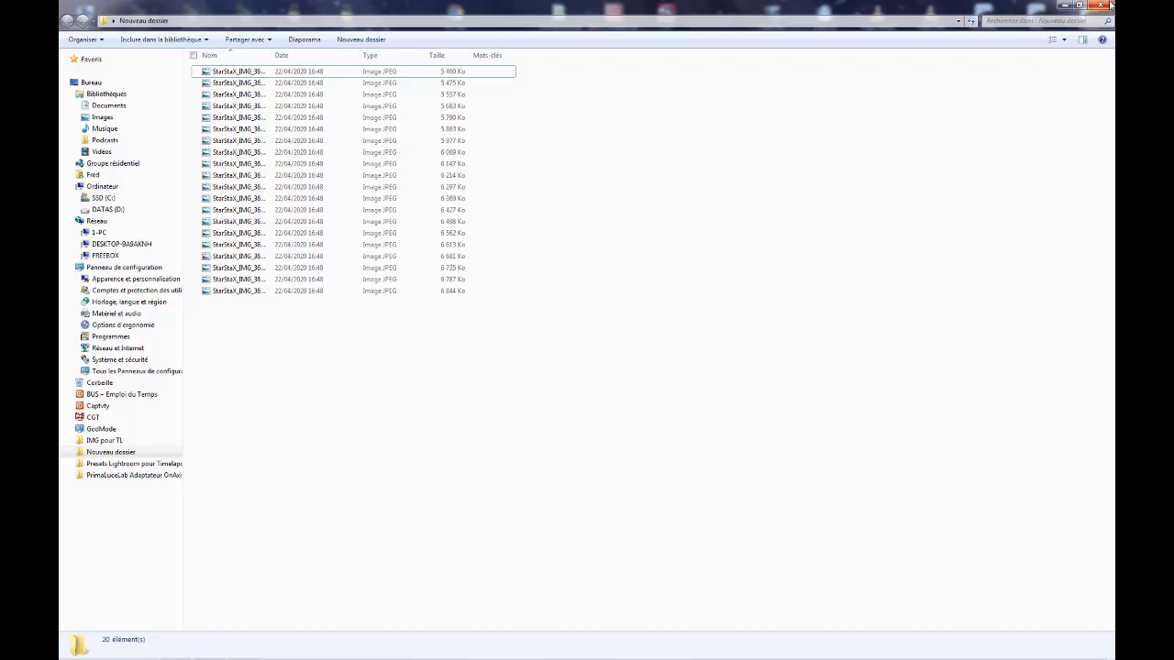
pyautogui.click(1099, 6)
# - Rename the desktop folder holding the StarStaX images as Nouveau dossier2
pyautogui.click(675, 295)
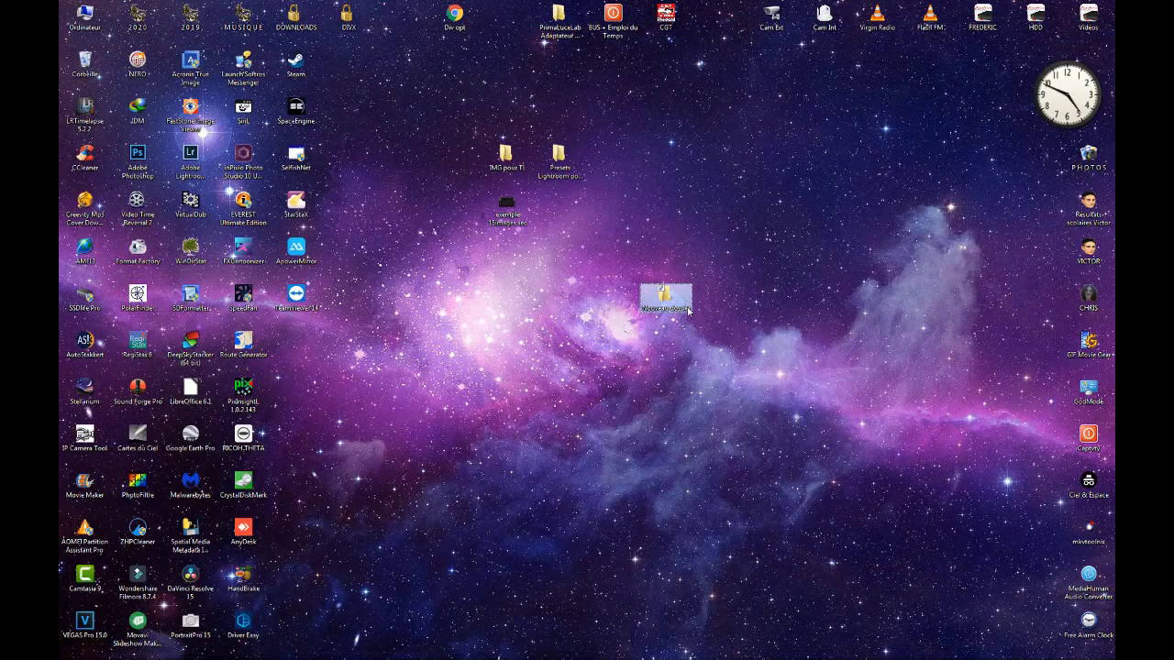
pyautogui.click(687, 310)
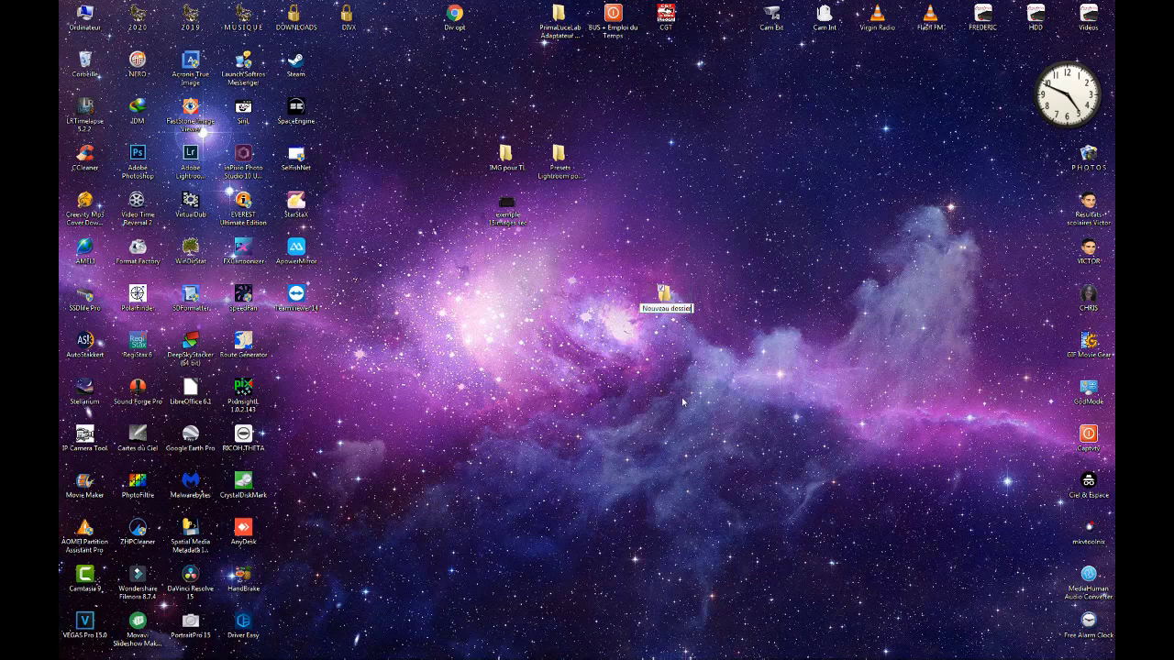
pyautogui.press('Return')
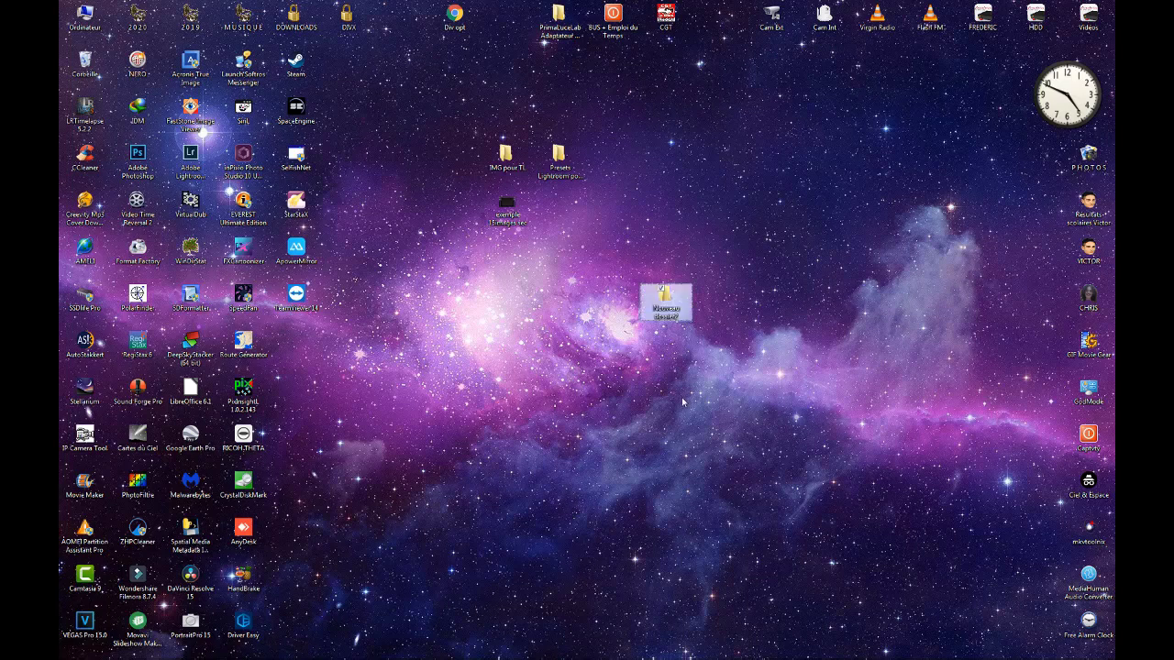
pyautogui.click(651, 399)
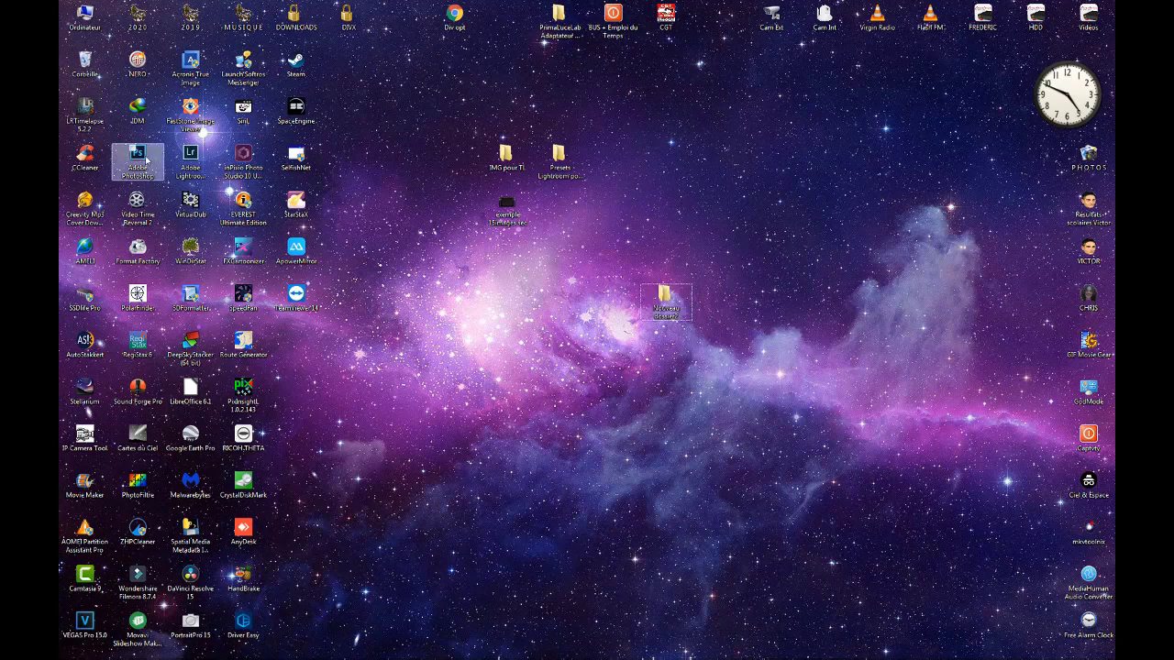
# - Switch to Lightroom Classic and import the StarStaX images from the desktop folder Nouveau dossier2 into the catalogue
pyautogui.click(193, 160)
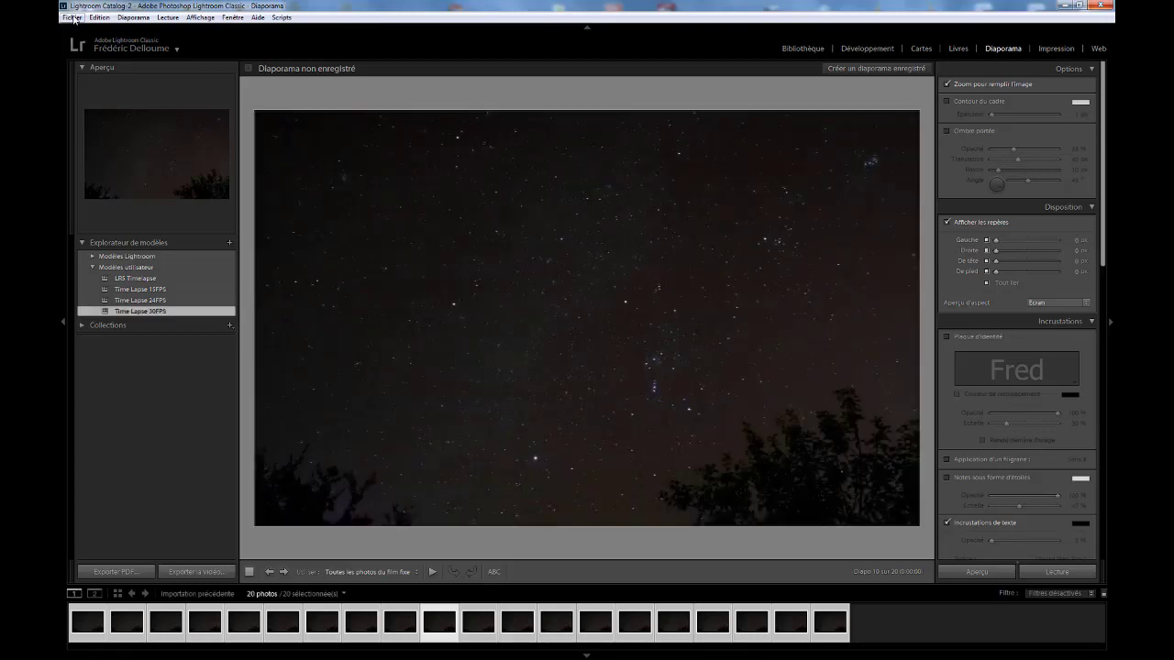
pyautogui.click(76, 19)
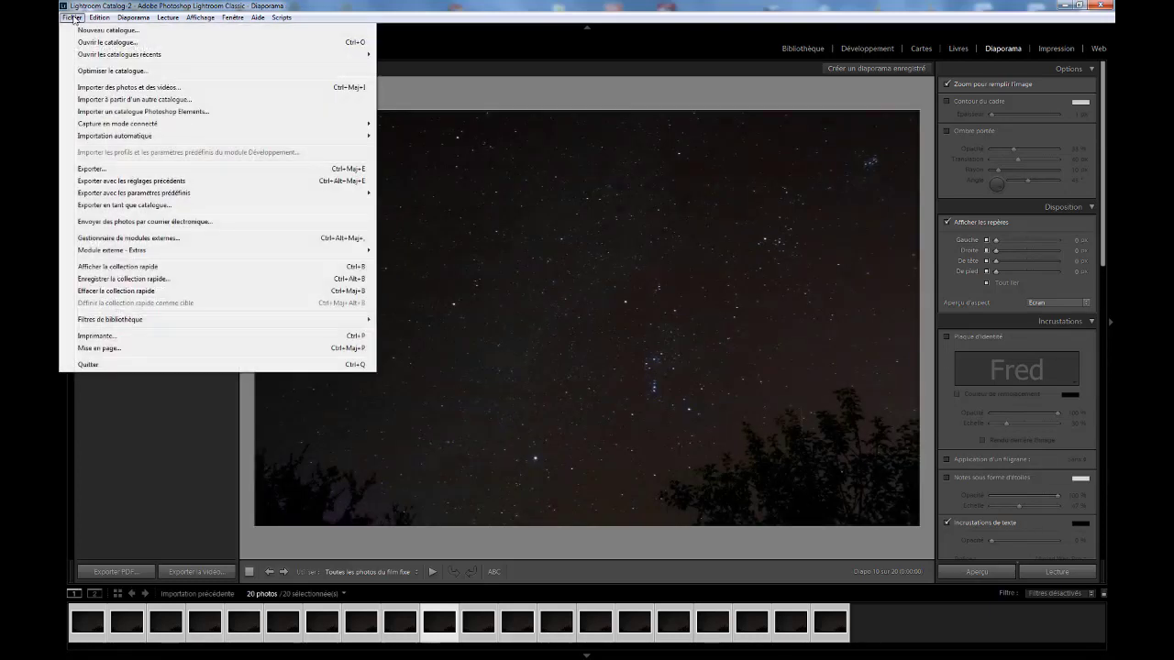
pyautogui.click(125, 88)
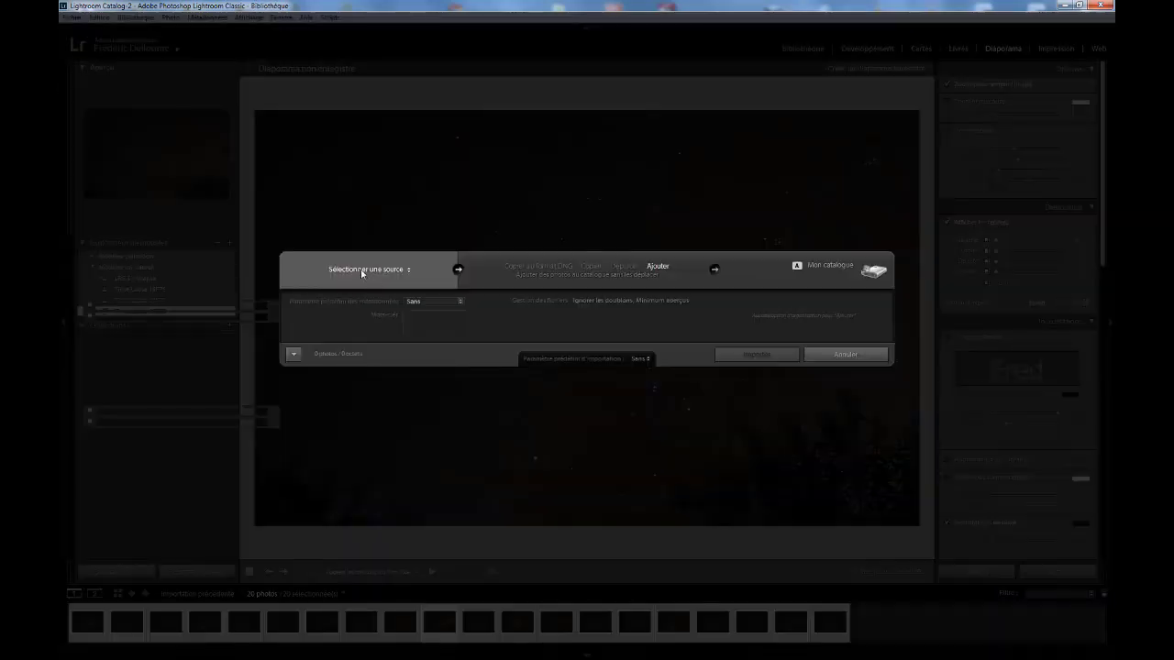
pyautogui.click(362, 269)
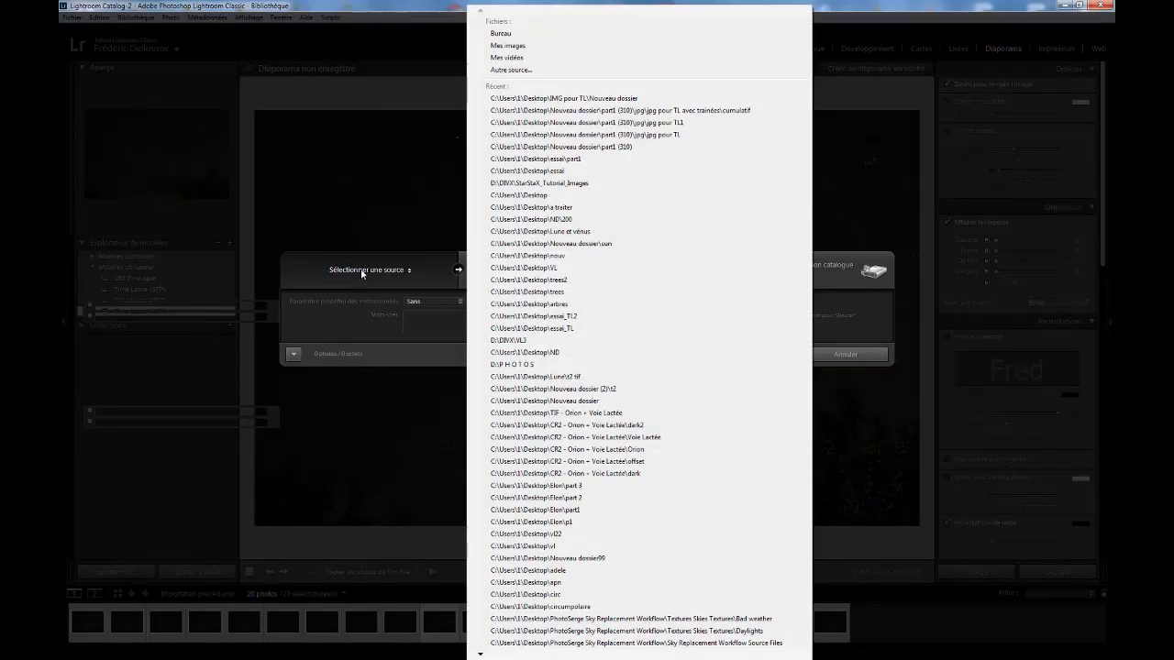
pyautogui.click(525, 71)
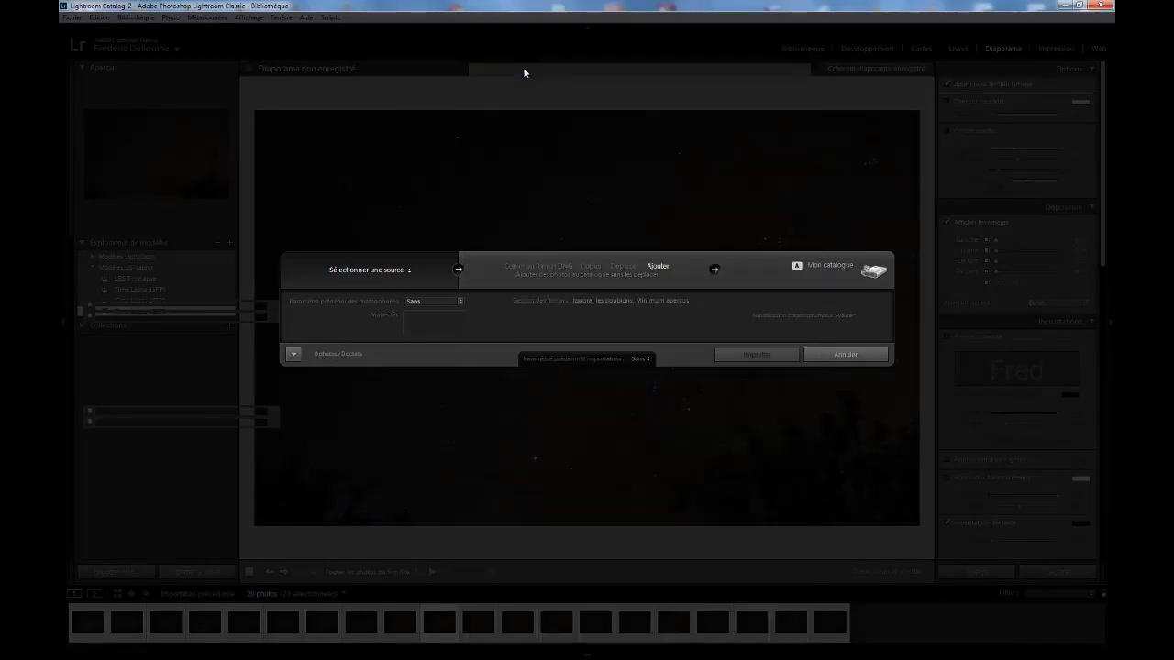
pyautogui.click(441, 282)
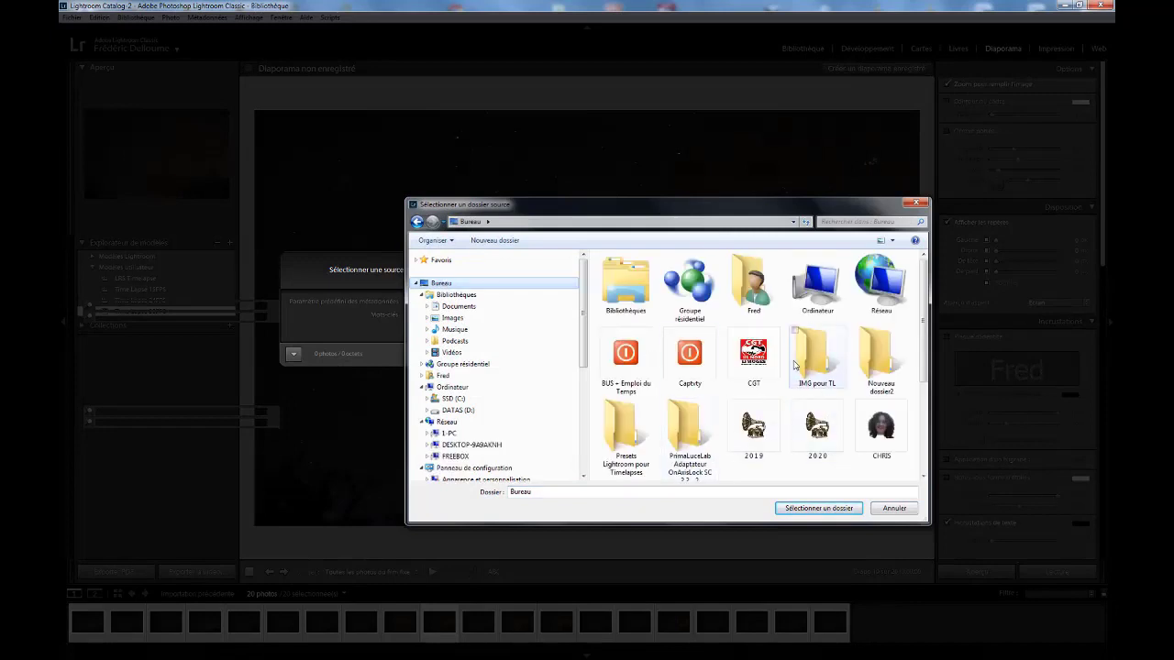
pyautogui.click(884, 368)
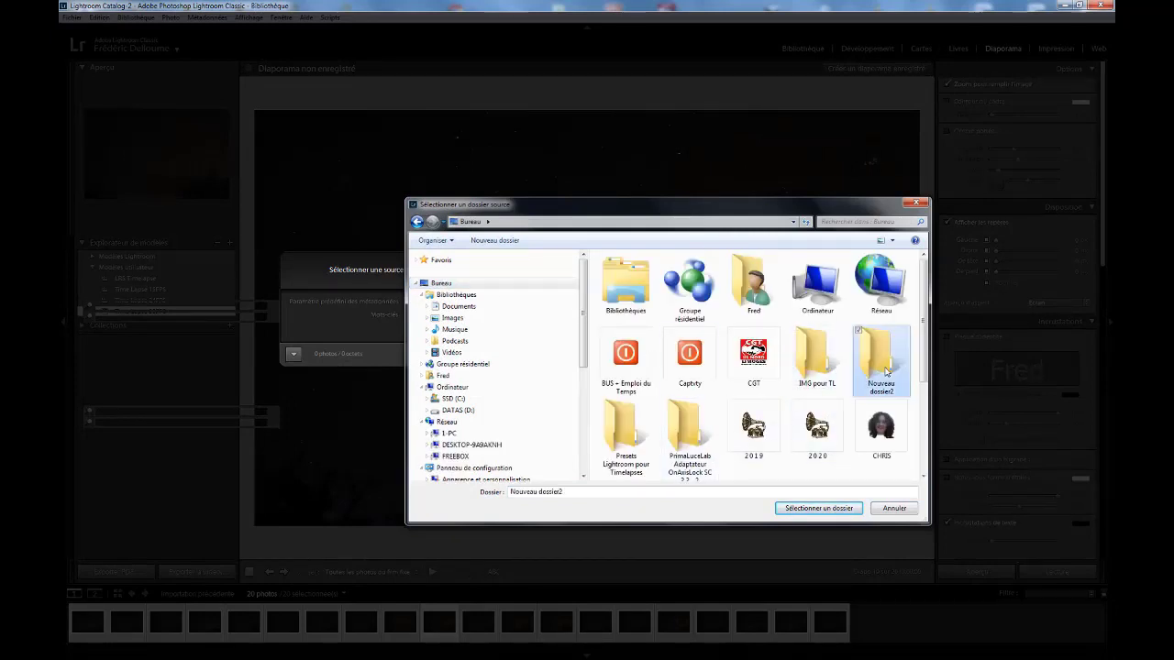
pyautogui.click(819, 508)
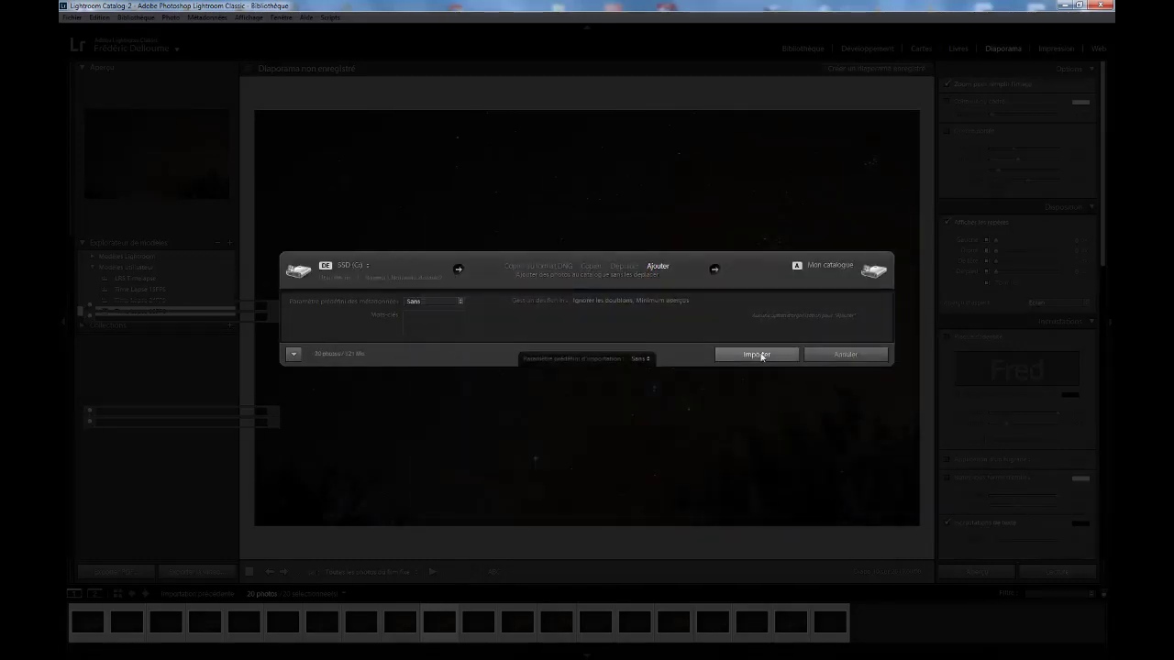
pyautogui.click(757, 355)
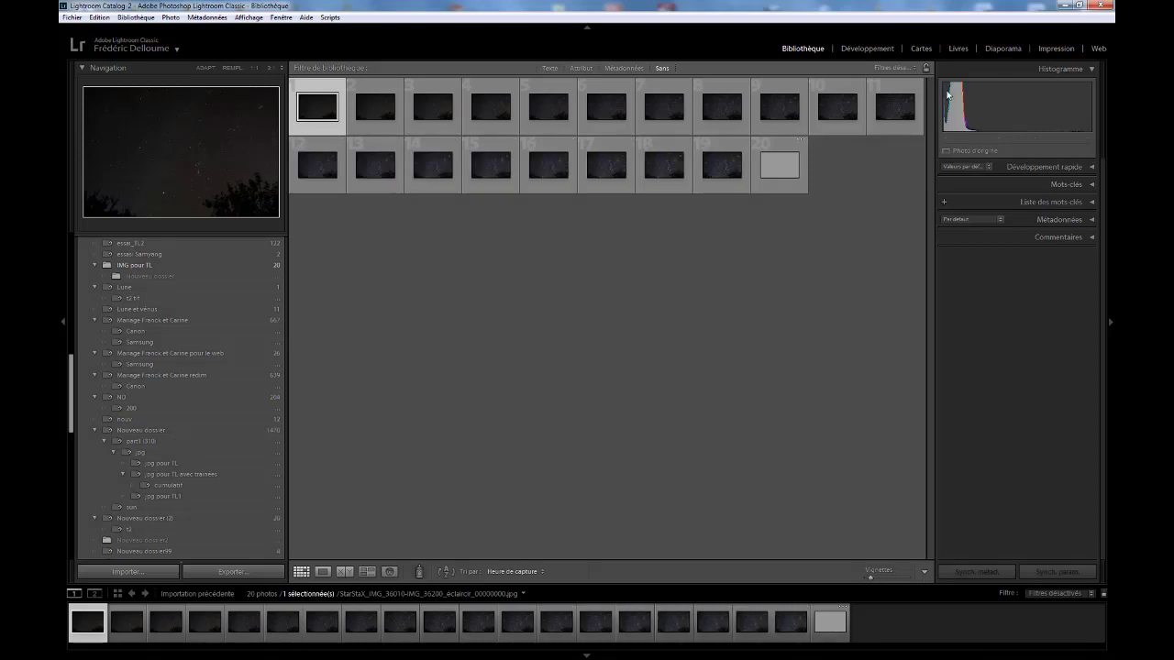
# - Apply the Time Lapse 15FPS slideshow template to the imported StarStaX images and select all 20 of them
pyautogui.click(1000, 49)
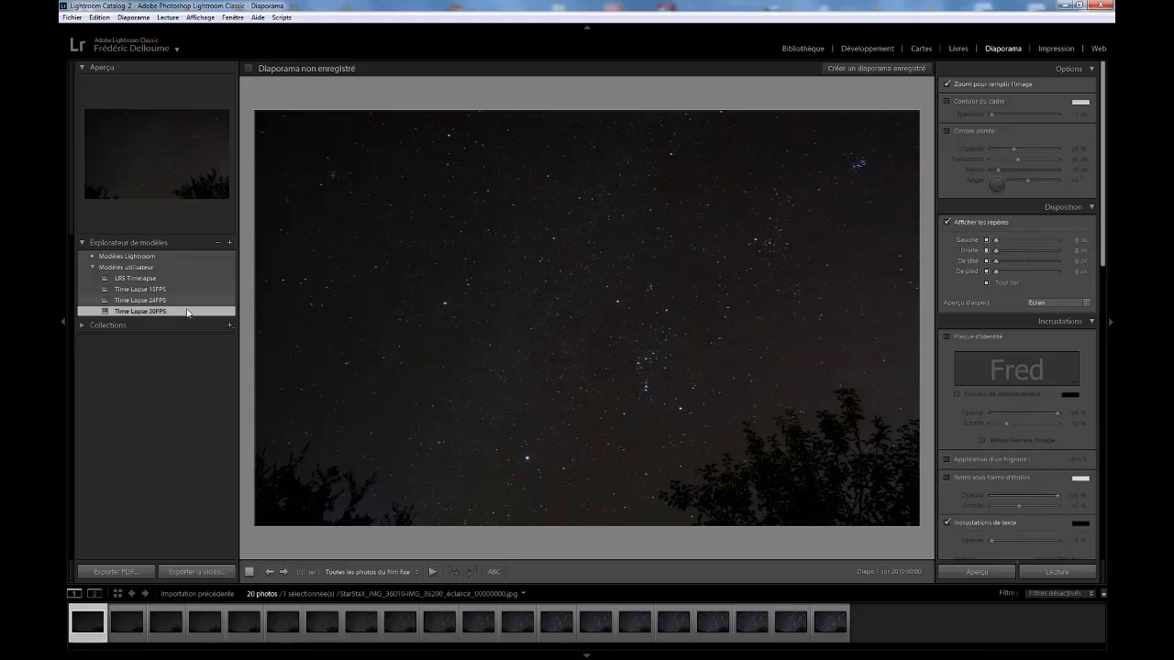
pyautogui.click(157, 290)
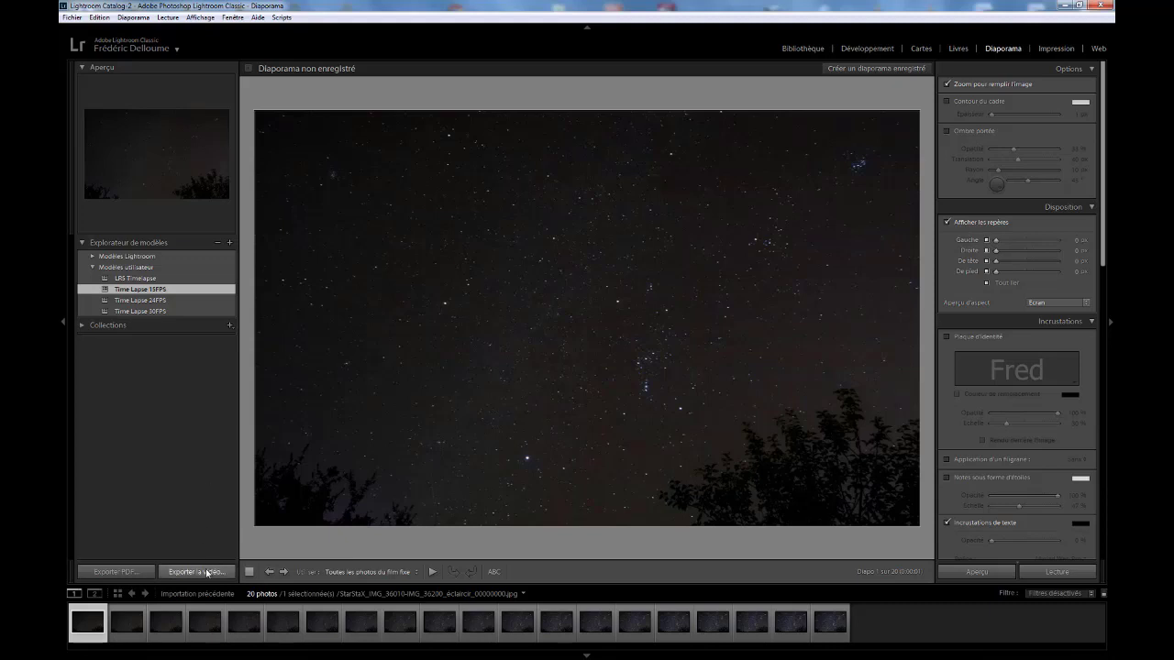
pyautogui.hotkey('ctrl', 'a')
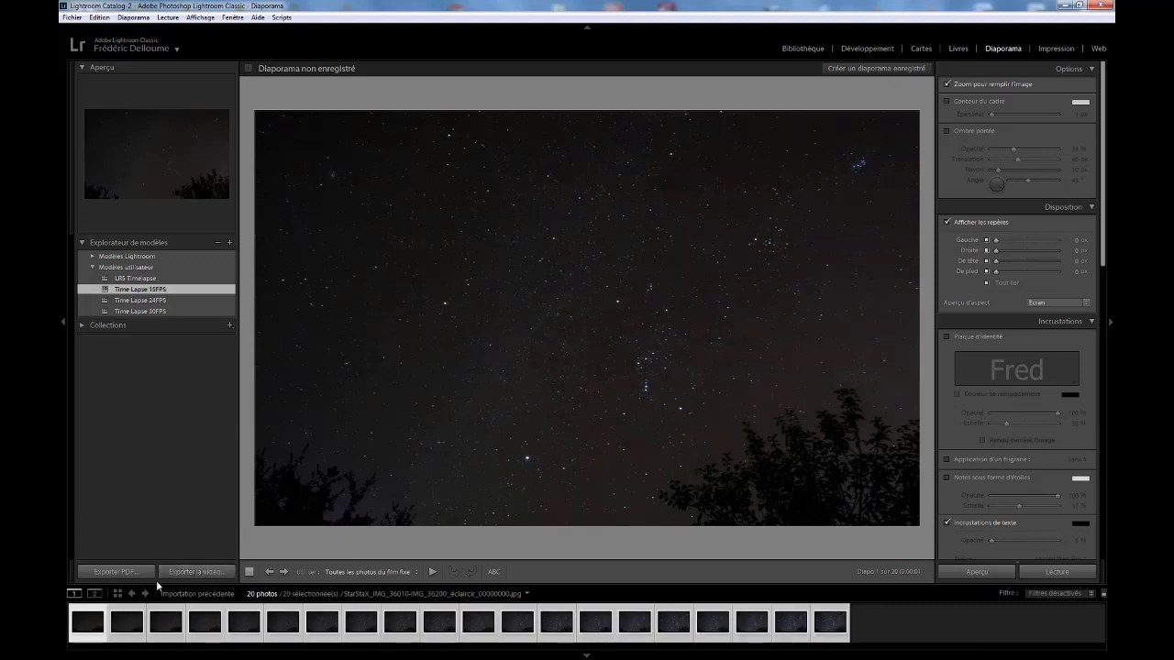
# - Export the slideshow as an .mp4 video named tl avec filé d'étoiles on the desktop
pyautogui.click(187, 573)
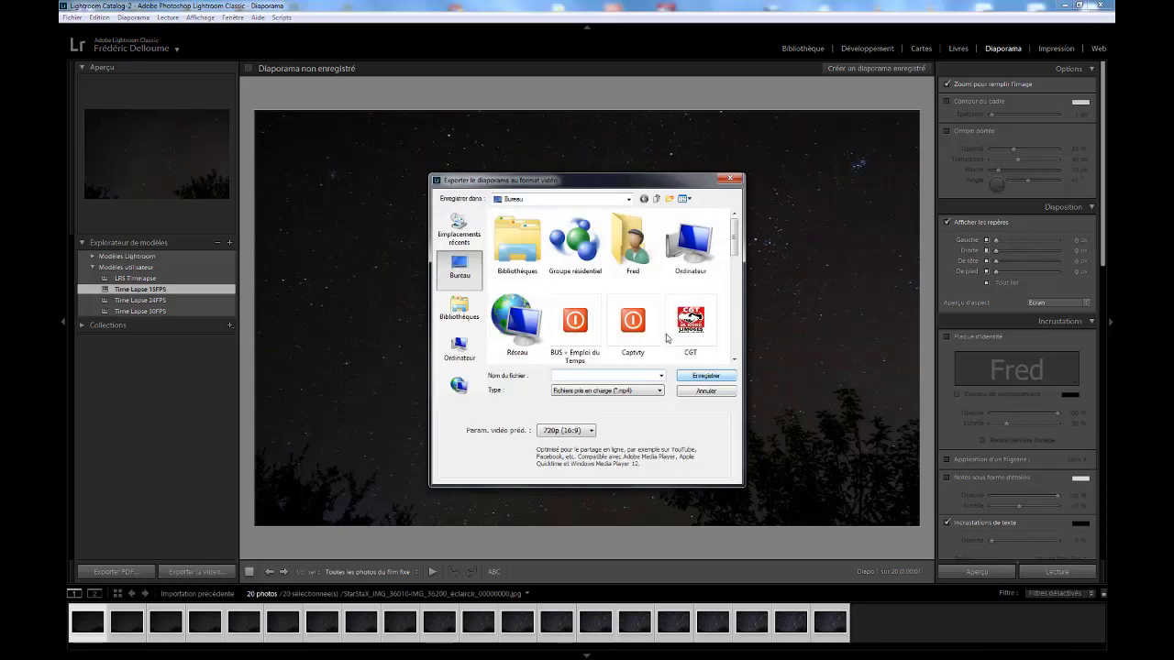
pyautogui.write('Il av')
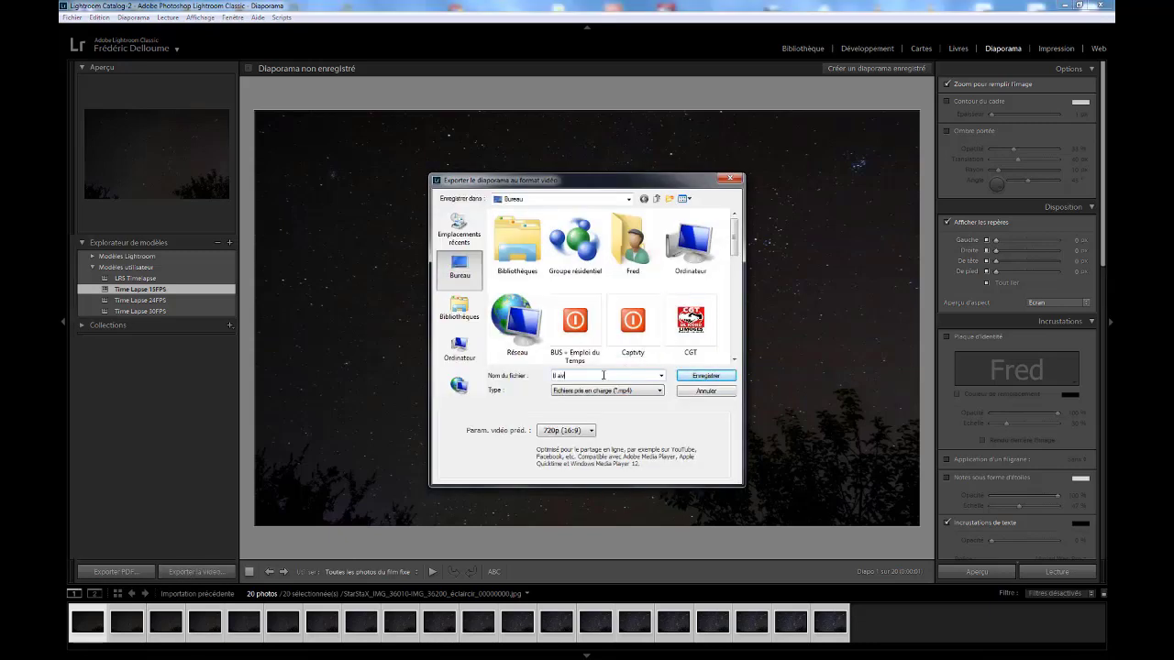
pyautogui.write("ec filé d'étoiles")
pyautogui.click(705, 377)
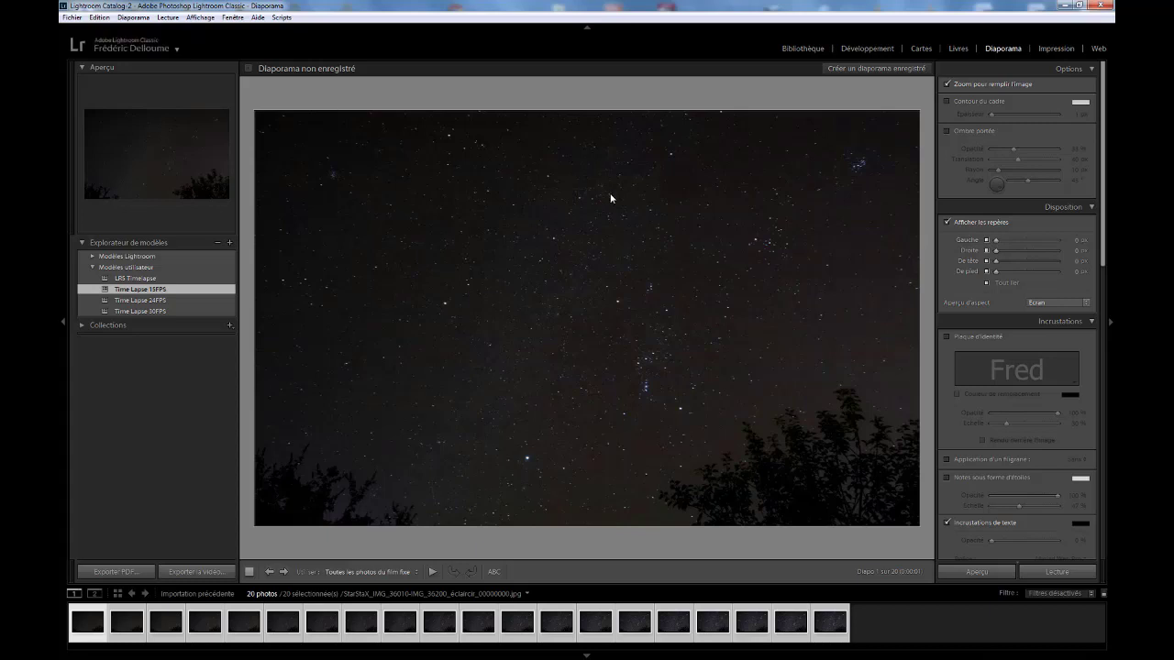
# - Move the exported star-trail video below the earlier timelapse file on the desktop, and play it on loop in VLC
pyautogui.click(1065, 4)
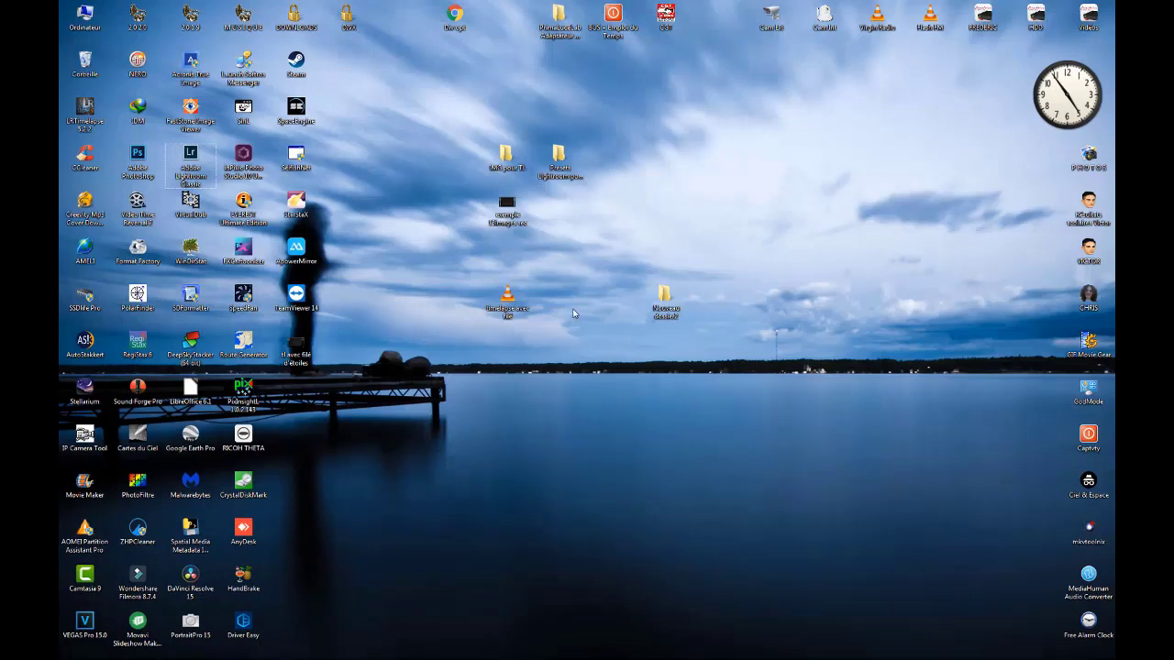
pyautogui.moveTo(302, 356); pyautogui.dragTo(509, 365)
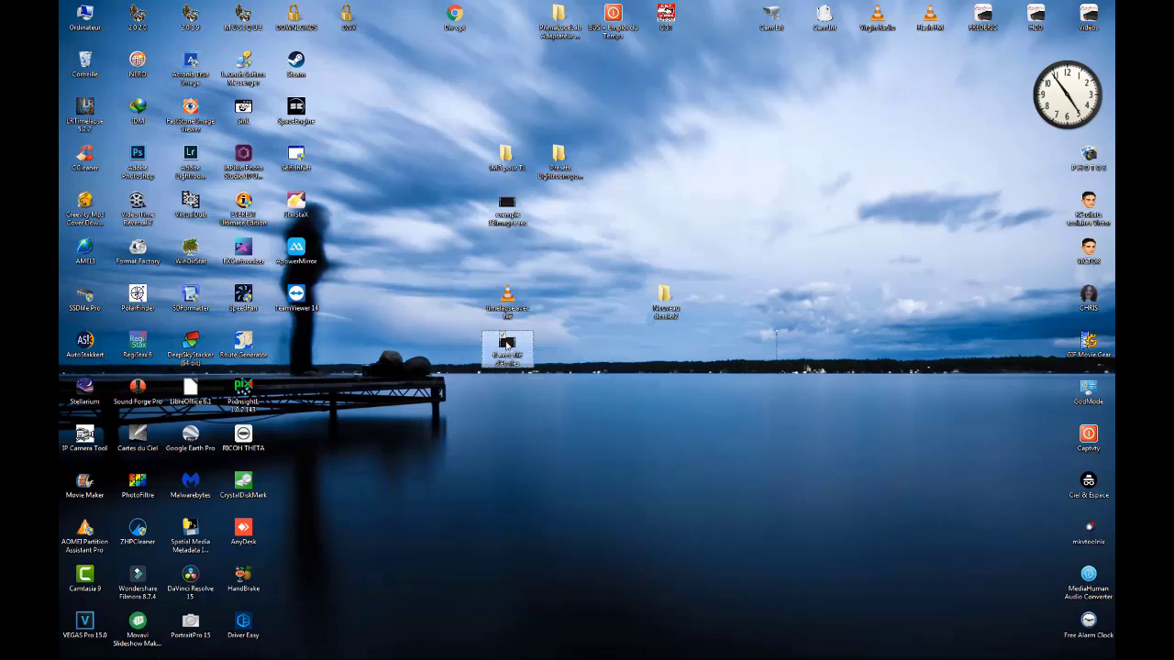
pyautogui.doubleClick(507, 344)
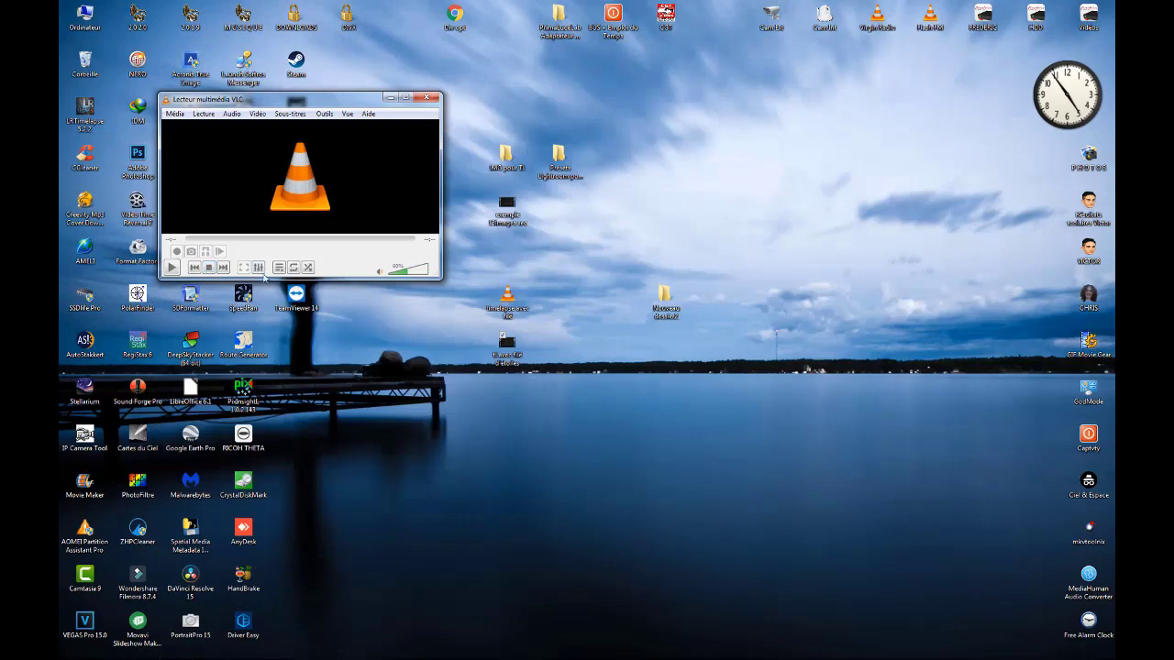
pyautogui.click(293, 268)
pyautogui.click(171, 268)
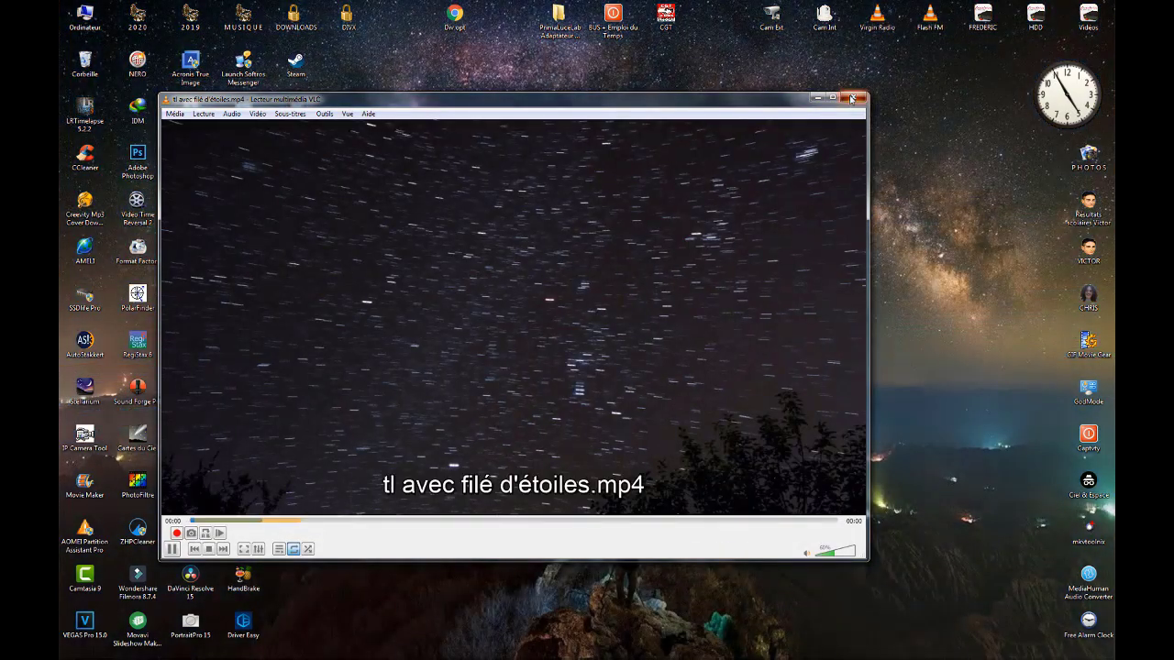
pyautogui.click(851, 98)
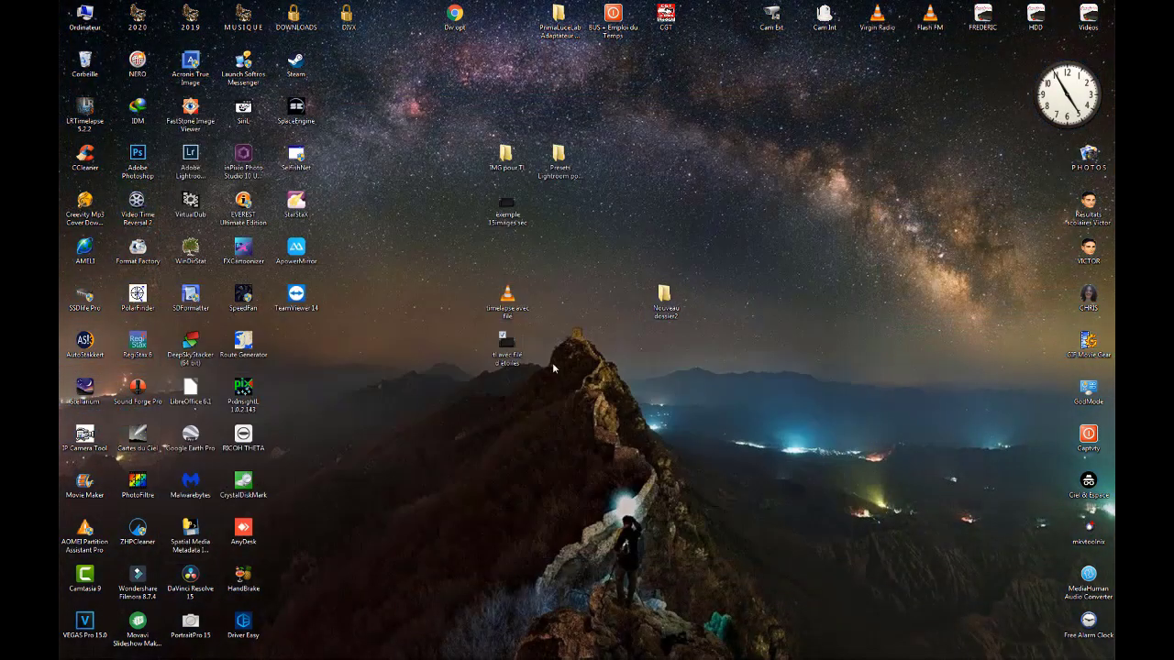